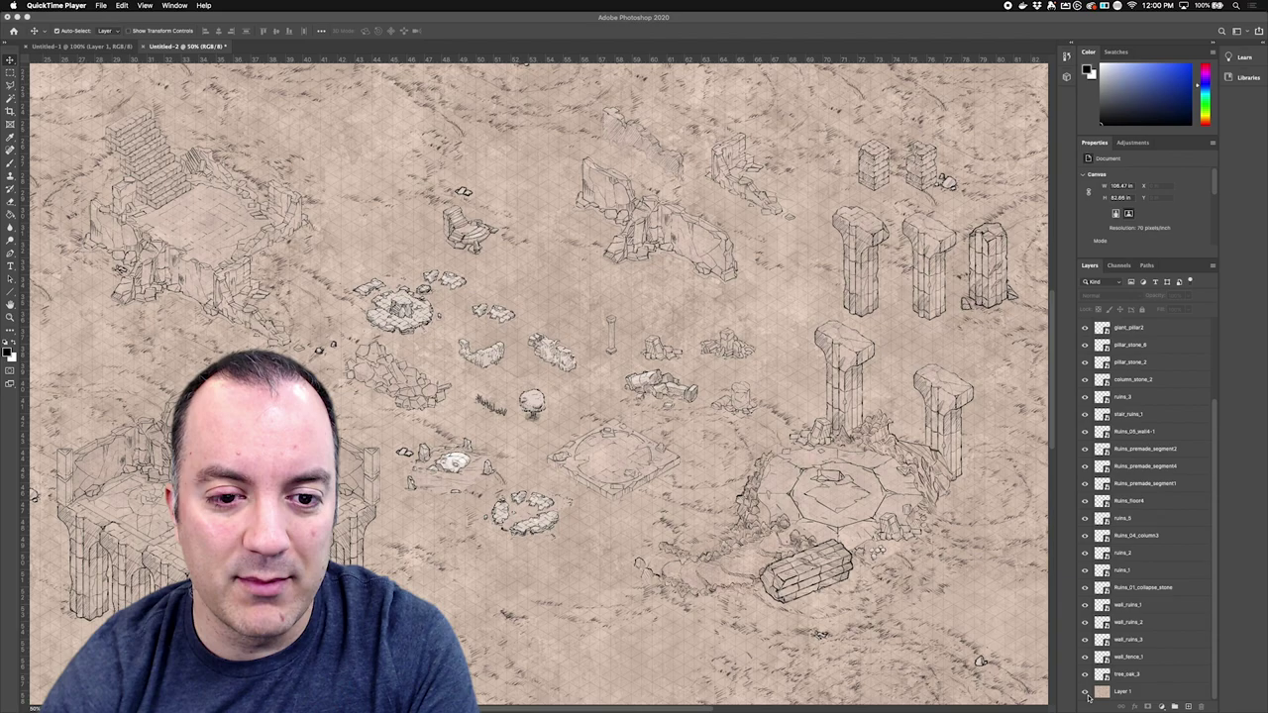
Step: Toggle the Layer 1 background off and on, and shift its colour from beige to green with Hue/Saturation
{"action": "left_click", "coordinate": [1086, 694]}
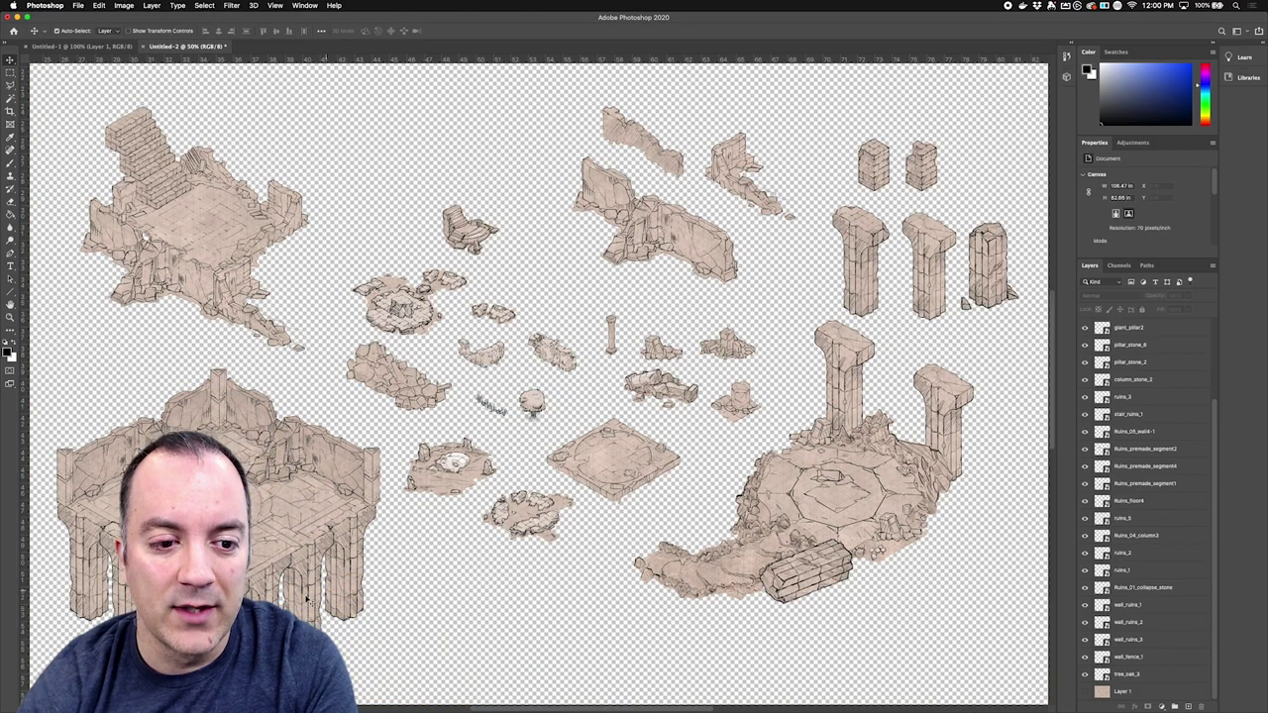
{"action": "left_click", "coordinate": [1086, 693]}
{"action": "left_click", "coordinate": [1123, 692]}
{"action": "left_click", "coordinate": [124, 5]}
{"action": "mouse_move", "coordinate": [144, 33]}
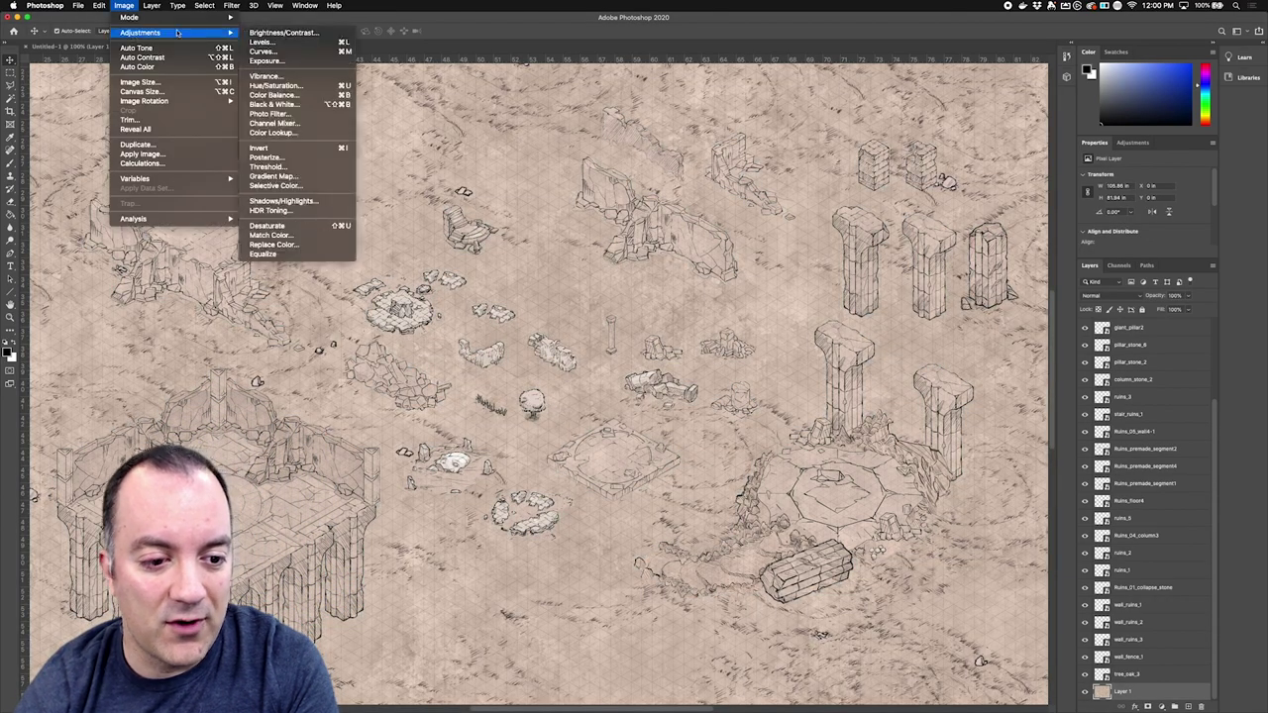
{"action": "left_click", "coordinate": [272, 86]}
{"action": "left_click_drag", "start_coordinate": [216, 295], "coordinate": [238, 283]}
{"action": "key", "text": "Return"}
{"action": "key", "text": "v"}
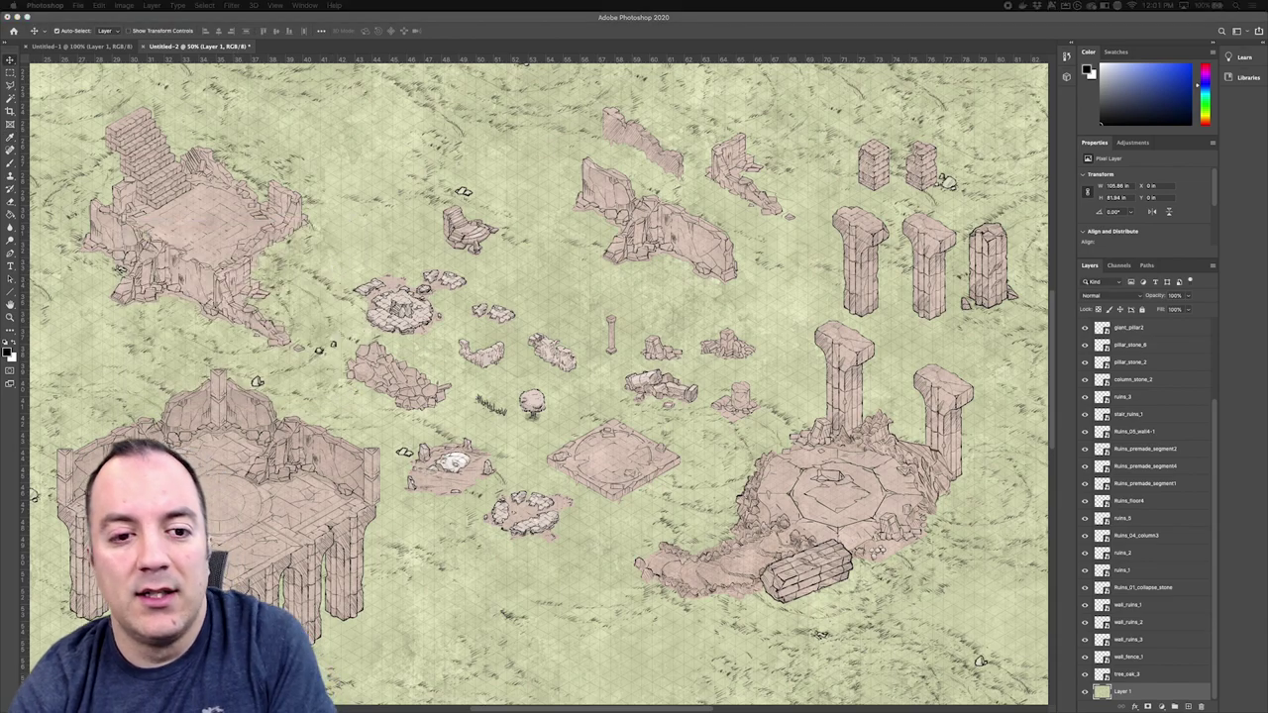
Step: Group all the ruin, pillar and tree layers into a group named Props
{"action": "left_click", "coordinate": [1129, 328]}
{"action": "left_click", "coordinate": [1133, 675], "text": "shift"}
{"action": "key", "text": "super+g"}
{"action": "key", "text": "super+z"}
{"action": "left_click", "coordinate": [1135, 674], "text": "shift"}
{"action": "key", "text": "super+g"}
{"action": "double_click", "coordinate": [1120, 324]}
{"action": "type", "text": "Props"}
Step: Create an empty layer group named Characters above the Props group
{"action": "left_click", "coordinate": [1144, 385]}
{"action": "key", "text": "super+g"}
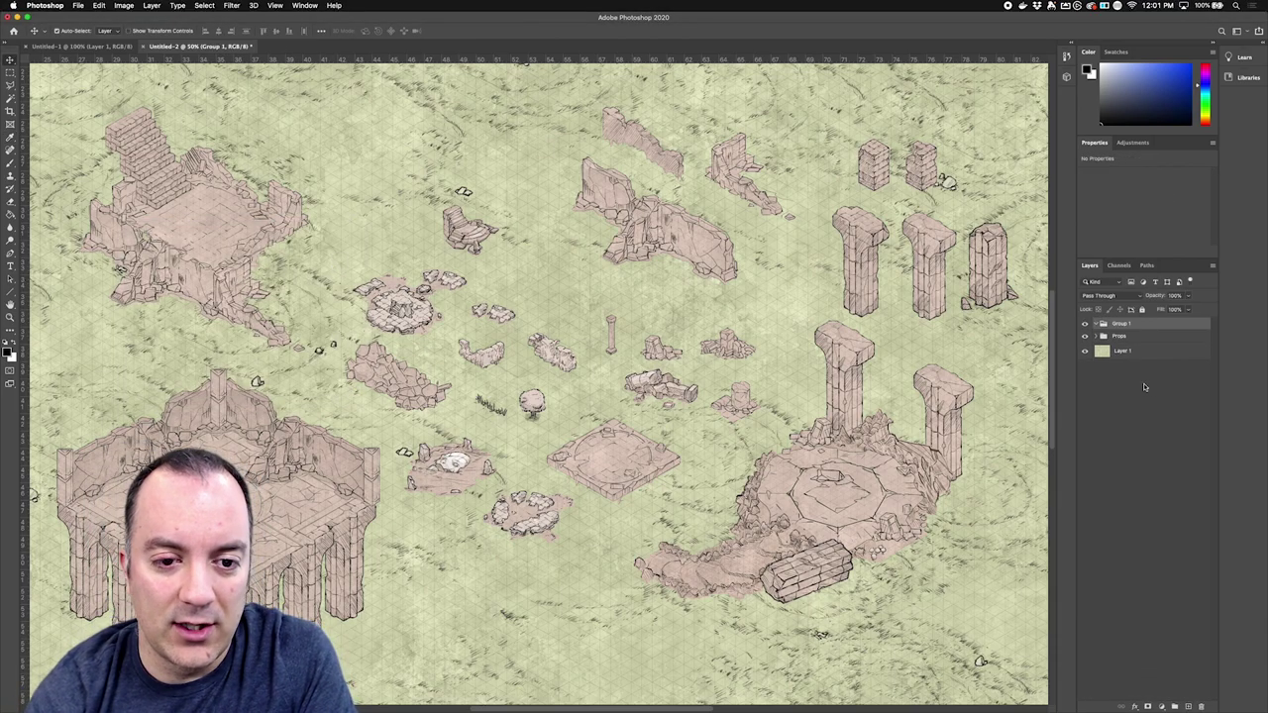
{"action": "double_click", "coordinate": [1122, 324]}
{"action": "type", "text": "Characters"}
{"action": "key", "text": "Return"}
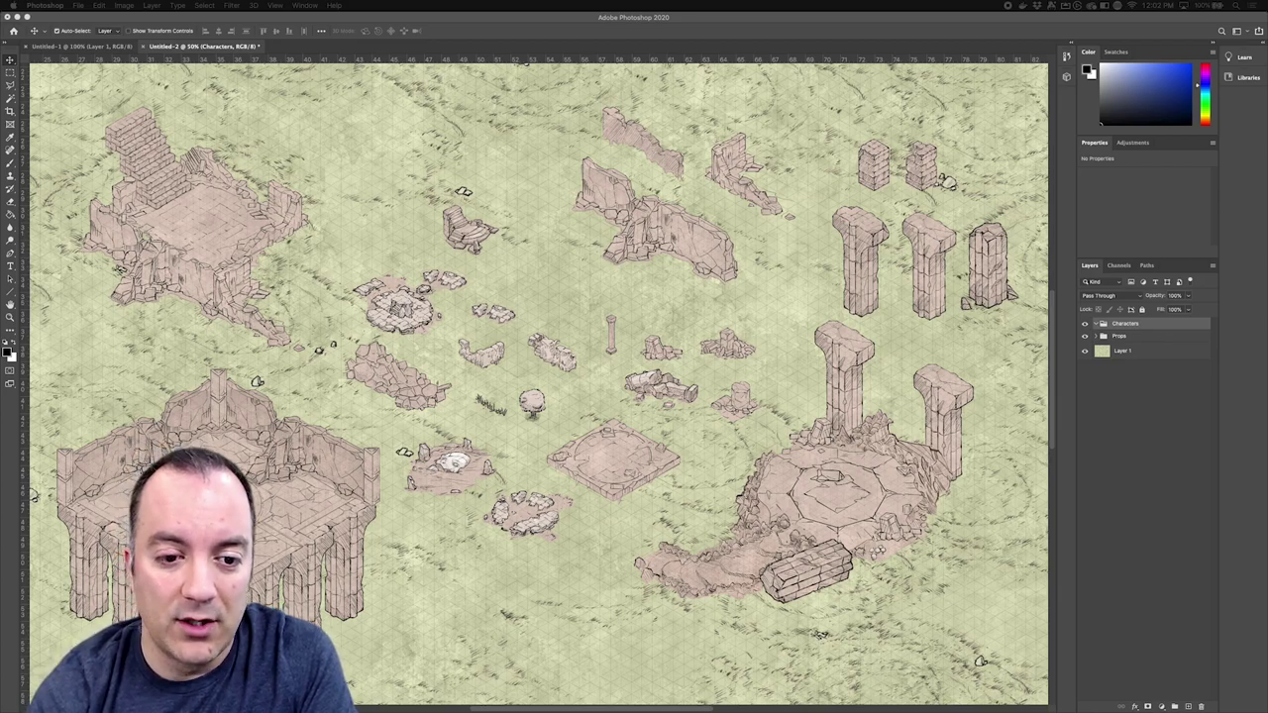
Step: Place the four hero images (gold armour knight, green casting hood, barbarian with skull axe, wizard with staff) side by side on the map
{"action": "key", "text": "Return"}
{"action": "key", "text": "Return"}
{"action": "left_click_drag", "start_coordinate": [541, 384], "coordinate": [626, 384]}
{"action": "key", "text": "Return"}
{"action": "key", "text": "Return"}
Step: Lock the Layer 1 background so it cannot be moved
{"action": "scroll", "coordinate": [575, 414], "scroll_direction": "up", "scroll_amount": 3}
{"action": "mouse_move", "coordinate": [435, 295]}
{"action": "left_mouse_down"}
{"action": "mouse_move", "coordinate": [230, 261]}
{"action": "mouse_move", "coordinate": [451, 268]}
{"action": "mouse_move", "coordinate": [439, 272]}
{"action": "left_mouse_up"}
{"action": "left_click", "coordinate": [1123, 420]}
{"action": "left_click", "coordinate": [1142, 309]}
Step: Scale the wizard figure down to fit the grid and position it below the curved rubble wall
{"action": "left_click_drag", "start_coordinate": [234, 259], "coordinate": [247, 264]}
{"action": "key", "text": "super+t"}
{"action": "left_click_drag", "start_coordinate": [300, 142], "coordinate": [249, 253]}
{"action": "key", "text": "Return"}
{"action": "left_click_drag", "start_coordinate": [212, 372], "coordinate": [220, 292]}
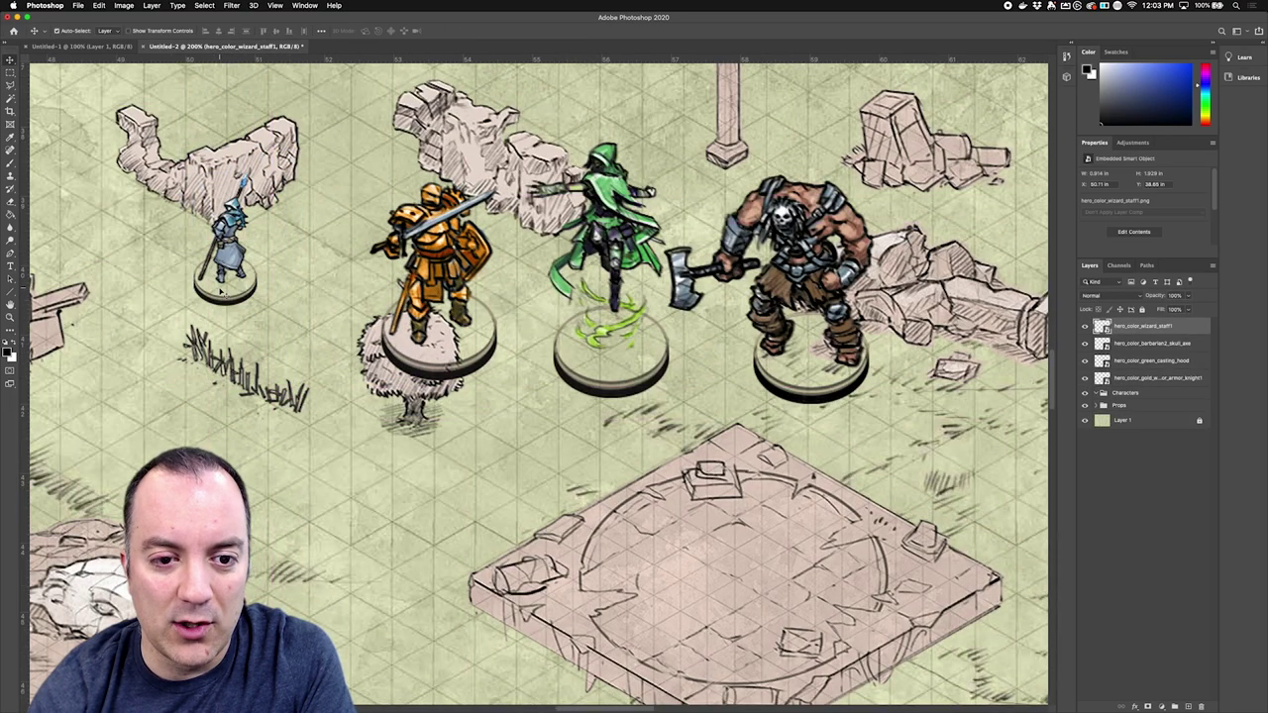
Step: Scale the gold knight down to the wizard's size and line the two figures up side by side
{"action": "left_click_drag", "start_coordinate": [436, 298], "coordinate": [257, 223]}
{"action": "key", "text": "super+t"}
{"action": "left_click_drag", "start_coordinate": [321, 107], "coordinate": [263, 195]}
{"action": "key", "text": "Return"}
{"action": "left_click_drag", "start_coordinate": [231, 254], "coordinate": [329, 252]}
Step: Lock the Props group and place the green hooded caster, scaled down, beside the wizard
{"action": "left_click", "coordinate": [611, 354]}
{"action": "left_click", "coordinate": [1096, 405]}
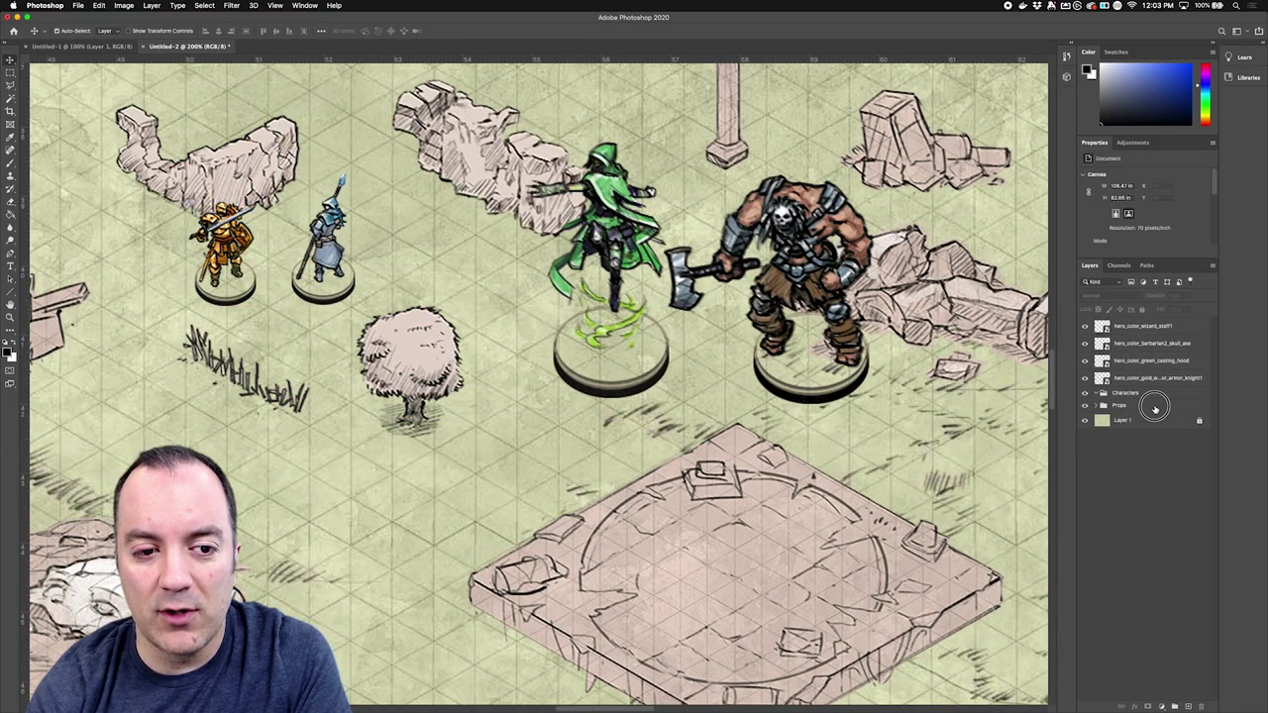
{"action": "left_click_drag", "start_coordinate": [606, 253], "coordinate": [429, 218]}
Step: Scale the skull-axe barbarian down and place it at the end of the hero line, beside the green caster
{"action": "left_click", "coordinate": [741, 307]}
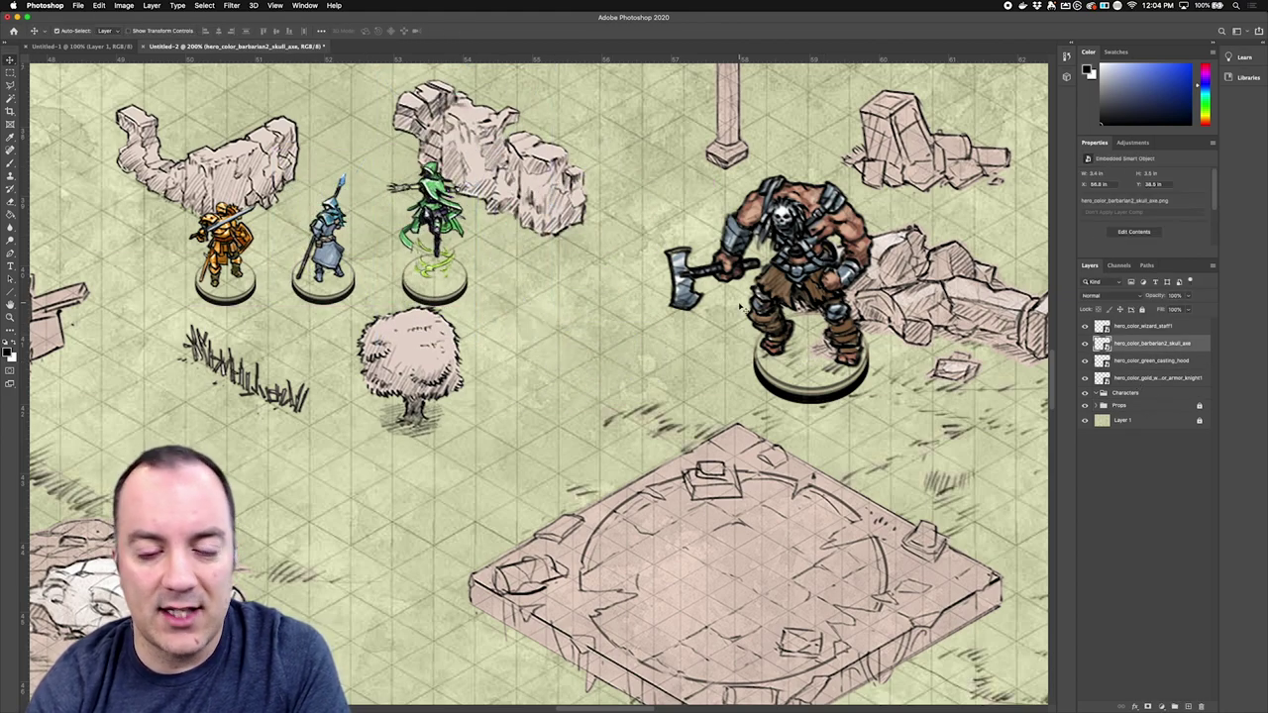
{"action": "left_click_drag", "start_coordinate": [740, 307], "coordinate": [409, 228]}
{"action": "key", "text": "super+t"}
{"action": "left_click_drag", "start_coordinate": [544, 96], "coordinate": [441, 194]}
{"action": "left_click_drag", "start_coordinate": [391, 259], "coordinate": [639, 282]}
{"action": "key", "text": "Return"}
{"action": "double_click", "coordinate": [1142, 326]}
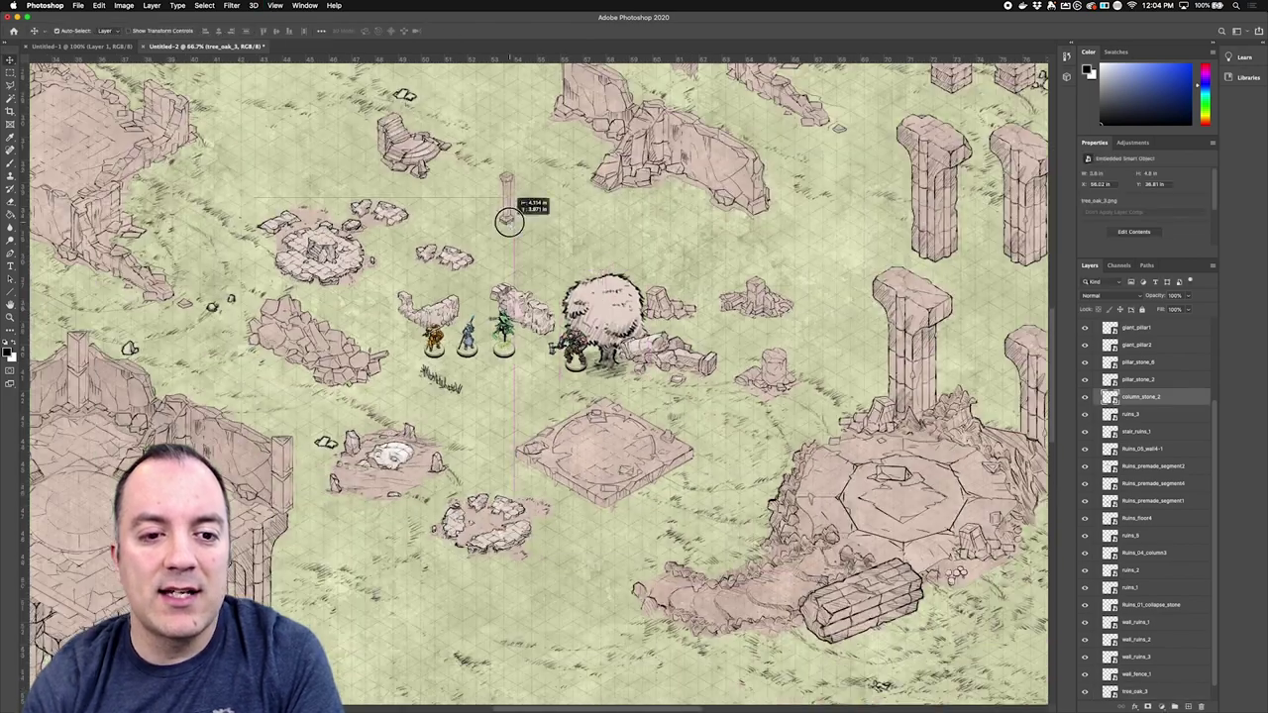
Step: Delete the small thin stone column, move the oak tree away from the heroes and nudge the square floor tile
{"action": "key", "text": "Delete"}
{"action": "left_click_drag", "start_coordinate": [602, 307], "coordinate": [534, 196]}
{"action": "left_click_drag", "start_coordinate": [599, 454], "coordinate": [612, 454]}
{"action": "scroll", "coordinate": [503, 486], "scroll_direction": "down", "scroll_amount": 3}
Step: Move the rubble piles, round ruins, fallen column and square floor tile out of the way, south of the heroes
{"action": "left_click_drag", "start_coordinate": [490, 421], "coordinate": [434, 579]}
{"action": "left_click_drag", "start_coordinate": [597, 364], "coordinate": [617, 647]}
{"action": "left_click_drag", "start_coordinate": [315, 232], "coordinate": [420, 400]}
{"action": "left_click_drag", "start_coordinate": [337, 150], "coordinate": [555, 503]}
{"action": "left_click_drag", "start_coordinate": [673, 247], "coordinate": [512, 388]}
{"action": "left_click_drag", "start_coordinate": [446, 146], "coordinate": [361, 340]}
{"action": "left_click_drag", "start_coordinate": [755, 188], "coordinate": [434, 332]}
{"action": "left_click_drag", "start_coordinate": [767, 262], "coordinate": [582, 339]}
Step: Spread the remaining ruins, walls and pillars apart to free space around the heroes
{"action": "scroll", "coordinate": [430, 176], "scroll_direction": "up", "scroll_amount": 2}
{"action": "left_click_drag", "start_coordinate": [535, 99], "coordinate": [728, 434]}
{"action": "scroll", "coordinate": [430, 176], "scroll_direction": "up", "scroll_amount": 2}
{"action": "scroll", "coordinate": [728, 434], "scroll_direction": "up", "scroll_amount": 5}
{"action": "left_click_drag", "start_coordinate": [665, 366], "coordinate": [496, 124]}
{"action": "left_click_drag", "start_coordinate": [941, 441], "coordinate": [859, 357]}
Step: Reposition the pillared temple and the neighbouring large ruin structures in the western part of the map
{"action": "key", "text": "super+minus"}
{"action": "key", "text": "super+minus"}
{"action": "scroll", "coordinate": [539, 384], "scroll_direction": "down", "scroll_amount": 3}
{"action": "left_click_drag", "start_coordinate": [313, 280], "coordinate": [353, 291]}
{"action": "left_click_drag", "start_coordinate": [308, 485], "coordinate": [274, 460]}
{"action": "left_click_drag", "start_coordinate": [353, 328], "coordinate": [882, 571]}
{"action": "left_click_drag", "start_coordinate": [273, 504], "coordinate": [272, 330]}
{"action": "left_click_drag", "start_coordinate": [451, 322], "coordinate": [426, 606]}
{"action": "left_click_drag", "start_coordinate": [271, 330], "coordinate": [313, 293]}
{"action": "left_click_drag", "start_coordinate": [282, 398], "coordinate": [405, 365]}
{"action": "left_click_drag", "start_coordinate": [432, 282], "coordinate": [412, 270]}
Step: Set the stair platform against the temple, the round ruin platform southwest of it, and rubble and a broken wall to the south
{"action": "left_click_drag", "start_coordinate": [1006, 512], "coordinate": [520, 286]}
{"action": "left_click_drag", "start_coordinate": [847, 424], "coordinate": [278, 346]}
{"action": "left_click_drag", "start_coordinate": [656, 121], "coordinate": [442, 446]}
{"action": "left_click_drag", "start_coordinate": [418, 443], "coordinate": [769, 381]}
{"action": "left_click_drag", "start_coordinate": [577, 135], "coordinate": [544, 385]}
{"action": "left_click_drag", "start_coordinate": [794, 123], "coordinate": [366, 427]}
{"action": "left_click_drag", "start_coordinate": [530, 382], "coordinate": [446, 386]}
Step: Move the narrow hatched wall south of the temple and flip it horizontally
{"action": "left_click_drag", "start_coordinate": [728, 120], "coordinate": [454, 458]}
{"action": "left_click", "coordinate": [172, 5]}
{"action": "mouse_move", "coordinate": [99, 5]}
{"action": "mouse_move", "coordinate": [119, 234]}
{"action": "left_click", "coordinate": [285, 391]}
Step: Rearrange the small southern ruins, put the white-centred ruin on the temple floor and move the large broken wall east of the temple
{"action": "left_click_drag", "start_coordinate": [613, 523], "coordinate": [531, 406]}
{"action": "left_click_drag", "start_coordinate": [570, 404], "coordinate": [613, 475]}
{"action": "left_click_drag", "start_coordinate": [649, 540], "coordinate": [424, 185]}
{"action": "left_click_drag", "start_coordinate": [786, 369], "coordinate": [704, 217]}
Step: Duplicate the pillared temple and place the copy in the northeast of the map
{"action": "left_click_drag", "start_coordinate": [505, 220], "coordinate": [511, 218]}
{"action": "key", "text": "super+z"}
{"action": "left_click_drag", "start_coordinate": [392, 217], "coordinate": [967, 188]}
Step: Move the eastern pillars farther south and shift the eastern temple copy slightly southwest
{"action": "left_click_drag", "start_coordinate": [818, 263], "coordinate": [811, 379]}
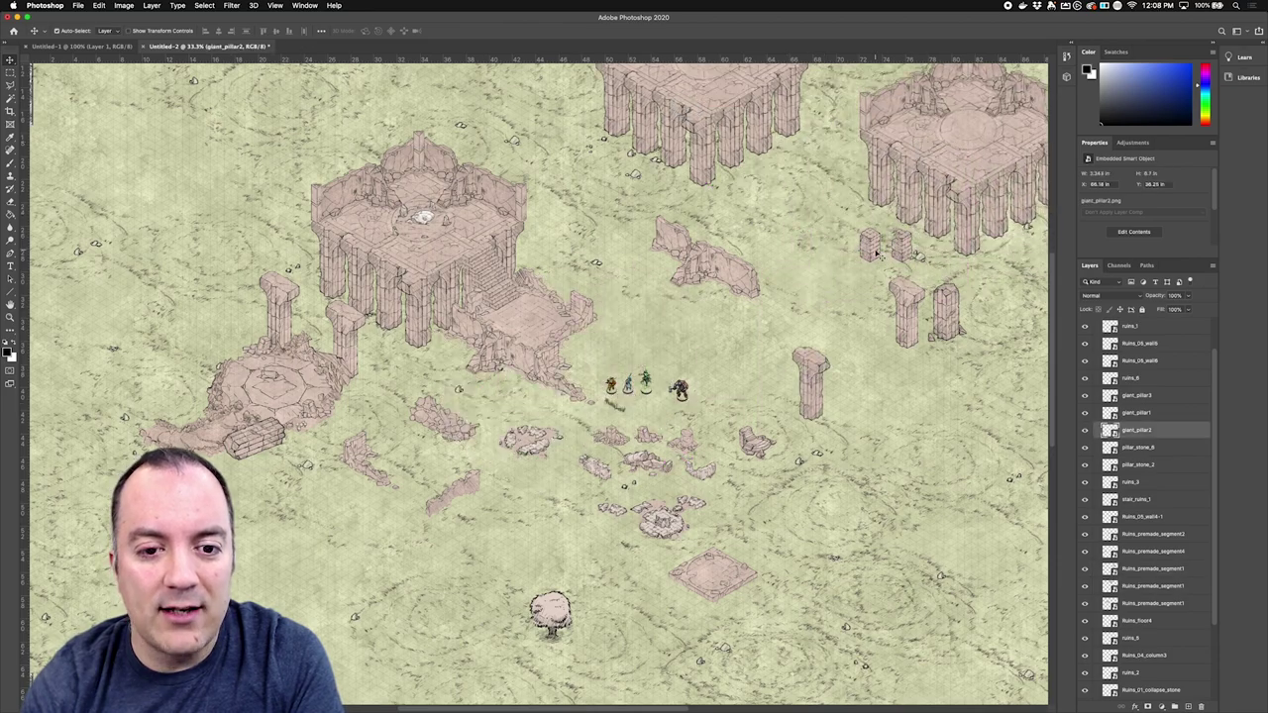
{"action": "left_click_drag", "start_coordinate": [872, 248], "coordinate": [872, 375]}
{"action": "left_click_drag", "start_coordinate": [906, 315], "coordinate": [905, 404]}
{"action": "left_click_drag", "start_coordinate": [945, 312], "coordinate": [946, 403]}
{"action": "left_click_drag", "start_coordinate": [929, 206], "coordinate": [889, 232]}
{"action": "scroll", "coordinate": [753, 377], "scroll_direction": "down", "scroll_amount": 3}
Step: Move the round stone ruin just north of the heroes and two giant pillars to their east
{"action": "left_click_drag", "start_coordinate": [660, 447], "coordinate": [656, 267]}
{"action": "left_click_drag", "start_coordinate": [811, 313], "coordinate": [772, 289]}
{"action": "left_click_drag", "start_coordinate": [906, 340], "coordinate": [838, 250]}
Step: Place the square floor tile east of the temple stairs with the two short stone pillars on it, and adjust the easternmost pillar
{"action": "left_click_drag", "start_coordinate": [870, 301], "coordinate": [589, 160]}
{"action": "left_click_drag", "start_coordinate": [713, 502], "coordinate": [598, 178]}
{"action": "left_click_drag", "start_coordinate": [591, 162], "coordinate": [599, 152]}
{"action": "left_click_drag", "start_coordinate": [944, 334], "coordinate": [923, 303]}
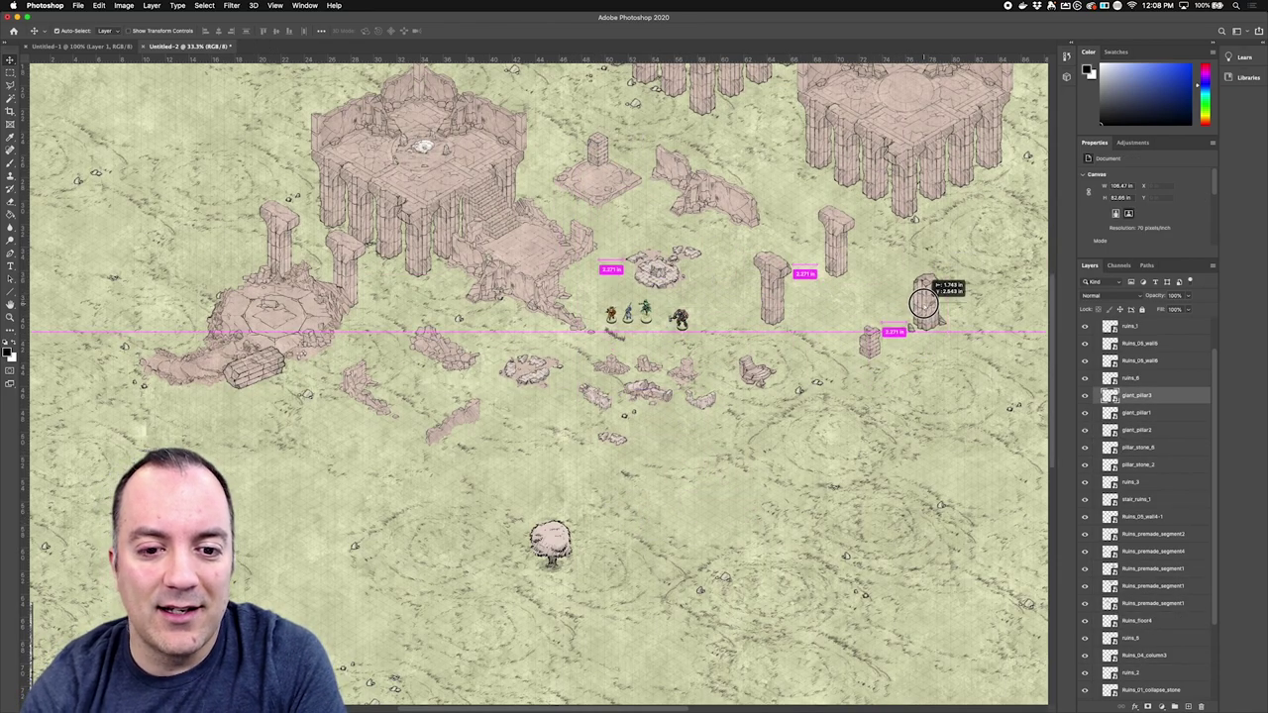
{"action": "left_click_drag", "start_coordinate": [870, 343], "coordinate": [631, 166]}
Step: Put the broken column rubble on the floor tile's west corner and raise its layer to the top of the Props group
{"action": "left_click_drag", "start_coordinate": [683, 371], "coordinate": [575, 203]}
{"action": "left_click_drag", "start_coordinate": [574, 204], "coordinate": [672, 436]}
{"action": "left_click_drag", "start_coordinate": [649, 366], "coordinate": [564, 165]}
{"action": "left_click_drag", "start_coordinate": [1143, 673], "coordinate": [1144, 343]}
Step: Delete the small stair ruin and move the round rubble ring into its place southeast of the heroes
{"action": "left_click", "coordinate": [759, 373]}
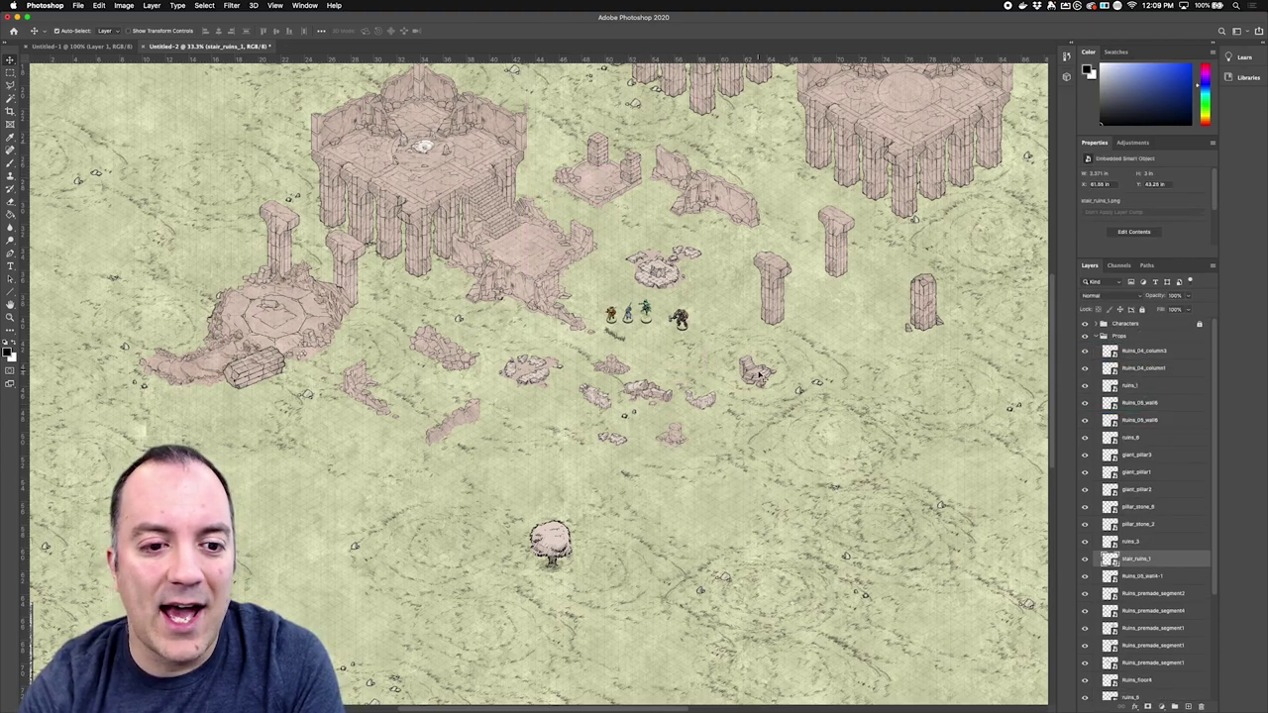
{"action": "key", "text": "Delete"}
{"action": "left_click_drag", "start_coordinate": [530, 372], "coordinate": [728, 361]}
Step: Move the small rubble wall to the foot of the temple's pillars, west of the stair platform
{"action": "left_click_drag", "start_coordinate": [594, 397], "coordinate": [419, 384]}
{"action": "key", "text": "super+plus"}
{"action": "key", "text": "super+plus"}
{"action": "left_click_drag", "start_coordinate": [302, 386], "coordinate": [275, 196]}
{"action": "scroll", "coordinate": [496, 356], "scroll_direction": "up", "scroll_amount": 3}
{"action": "left_click", "coordinate": [577, 401]}
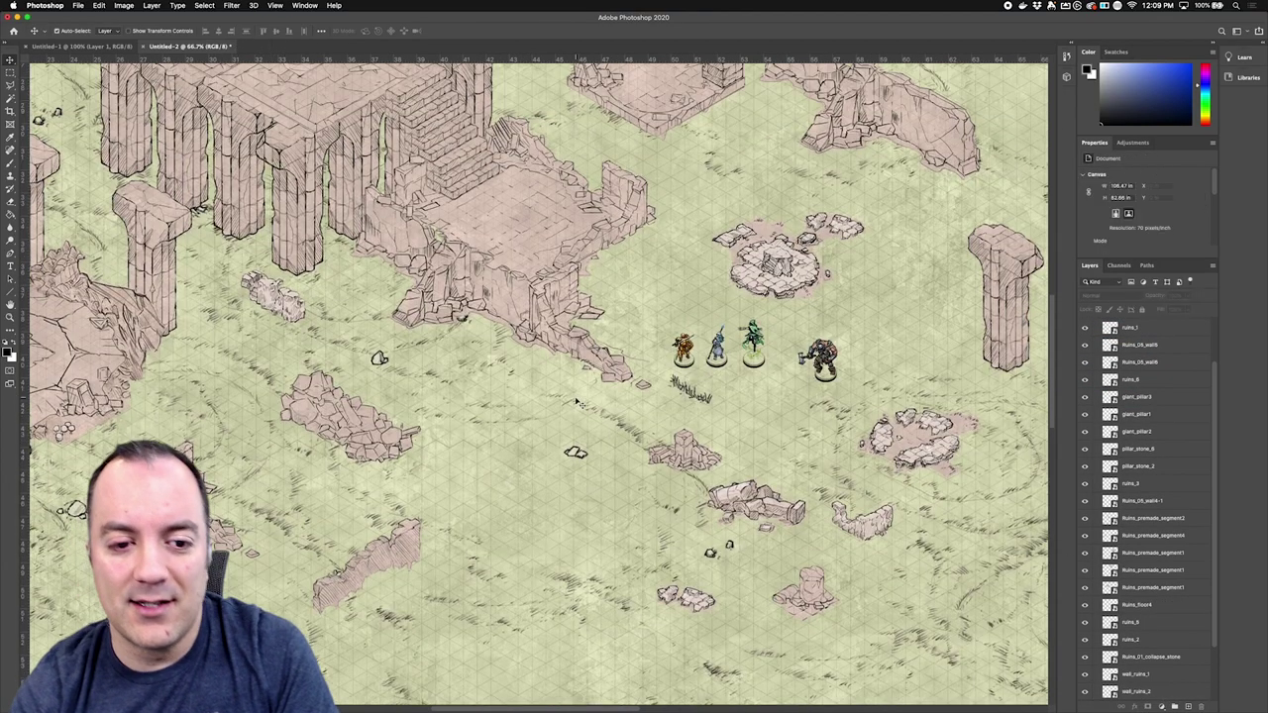
Step: Move the fallen column west and place the broken column stump beside the rubble pile below the temple
{"action": "scroll", "coordinate": [578, 402], "scroll_direction": "up", "scroll_amount": 3}
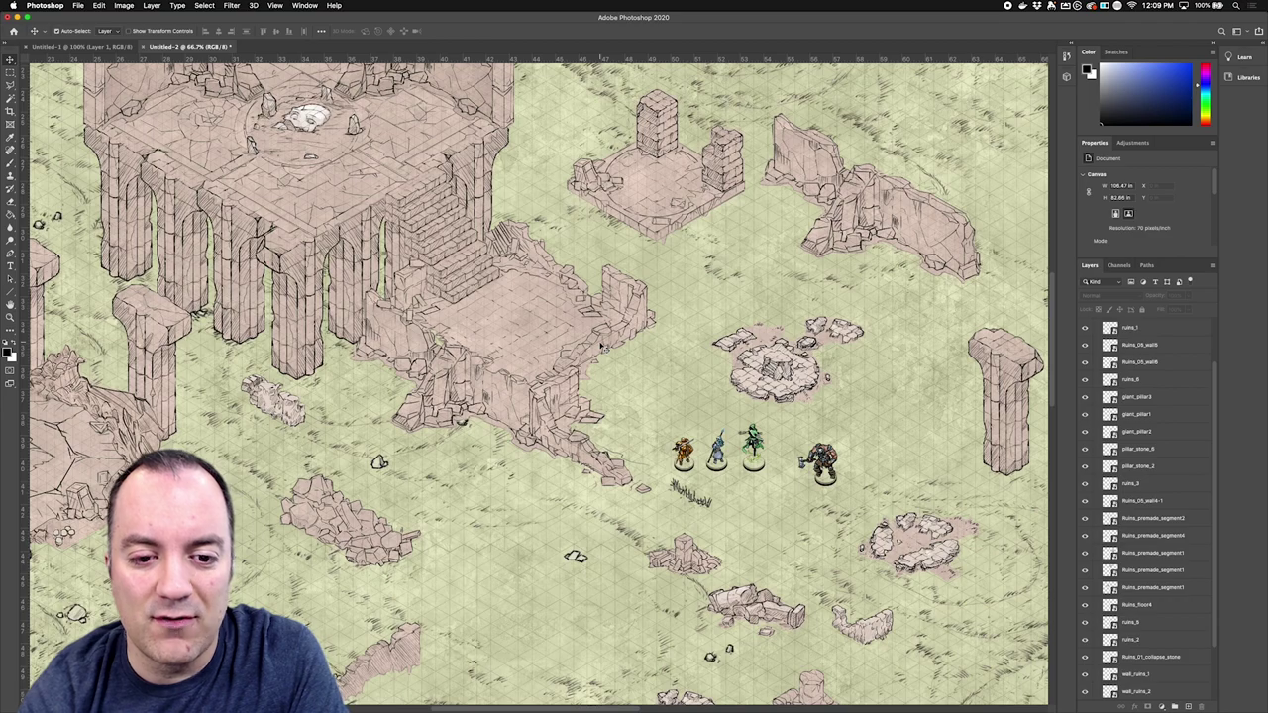
{"action": "scroll", "coordinate": [601, 345], "scroll_direction": "down", "scroll_amount": 2}
{"action": "left_click_drag", "start_coordinate": [758, 547], "coordinate": [498, 547]}
{"action": "left_click_drag", "start_coordinate": [812, 632], "coordinate": [259, 421]}
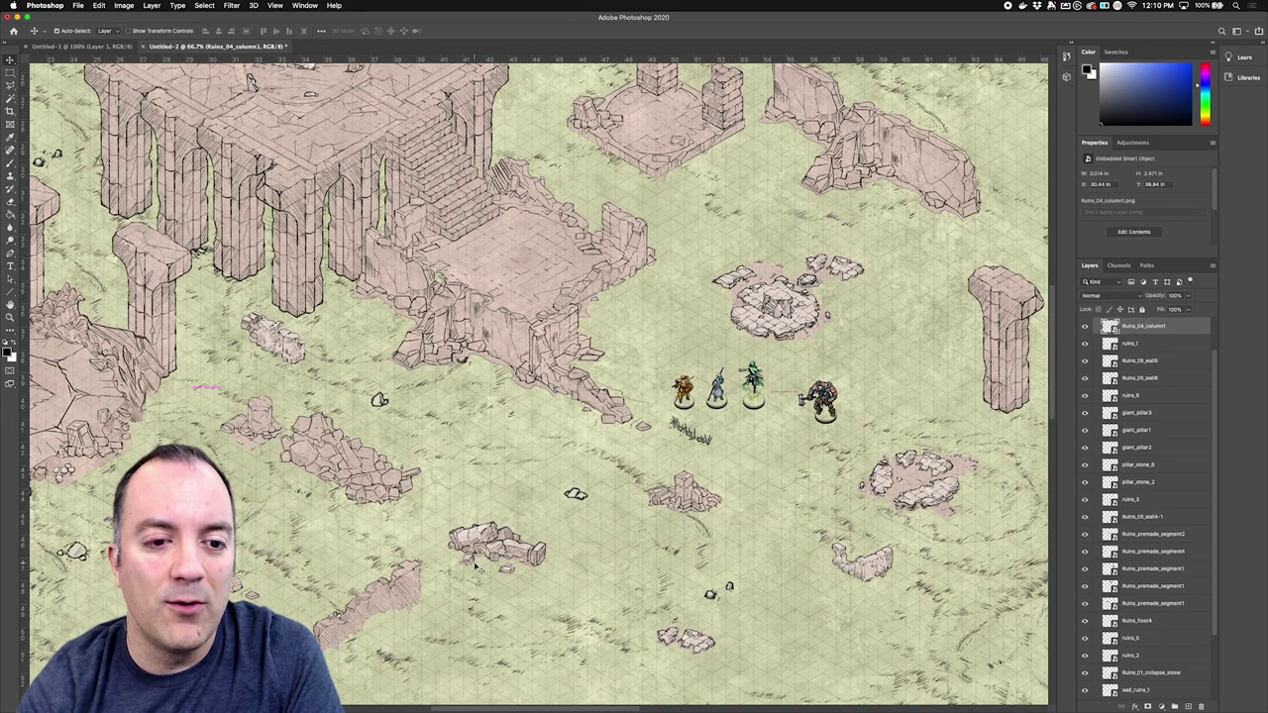
{"action": "left_click", "coordinate": [815, 407]}
Step: Move the oak tree north of the round stone ruin and bring its layer to the front of the Props group
{"action": "scroll", "coordinate": [903, 393], "scroll_direction": "down", "scroll_amount": 1}
{"action": "scroll", "coordinate": [902, 393], "scroll_direction": "right", "scroll_amount": 5}
{"action": "scroll", "coordinate": [902, 386], "scroll_direction": "left", "scroll_amount": 10}
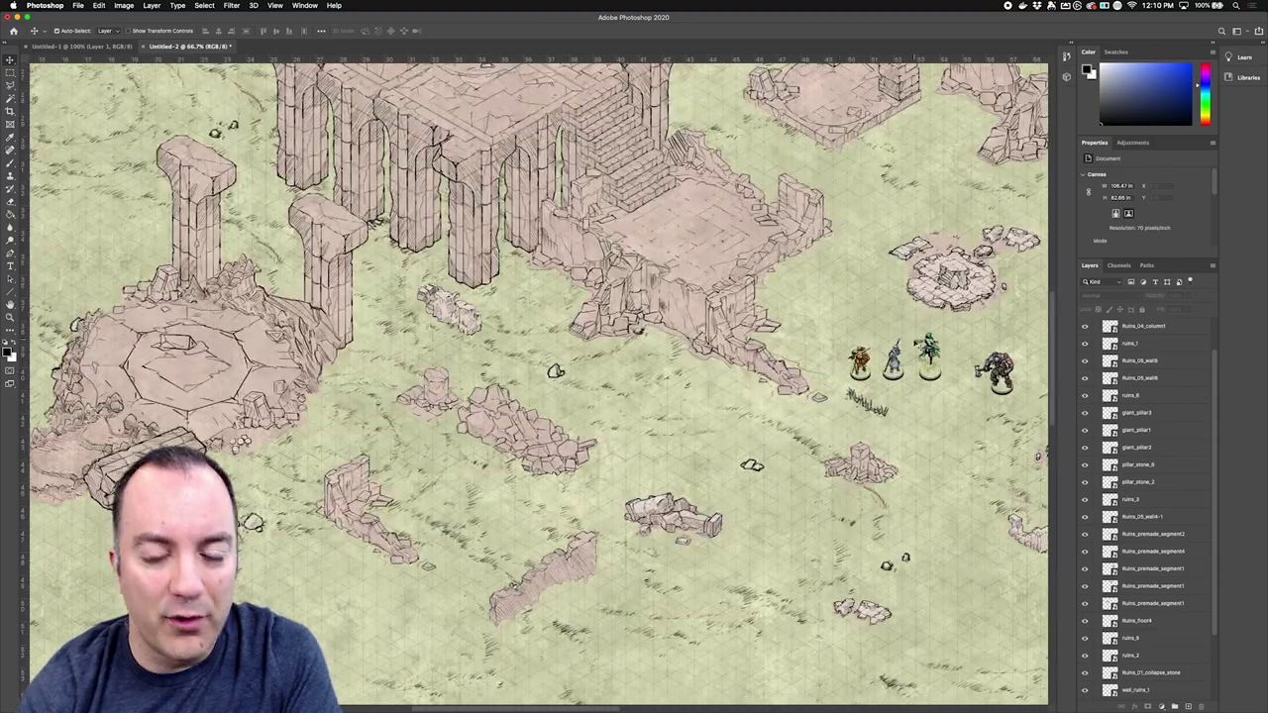
{"action": "key", "text": "super+minus"}
{"action": "key", "text": "super+minus"}
{"action": "left_click_drag", "start_coordinate": [648, 597], "coordinate": [740, 263]}
{"action": "key", "text": "super+shift+]"}
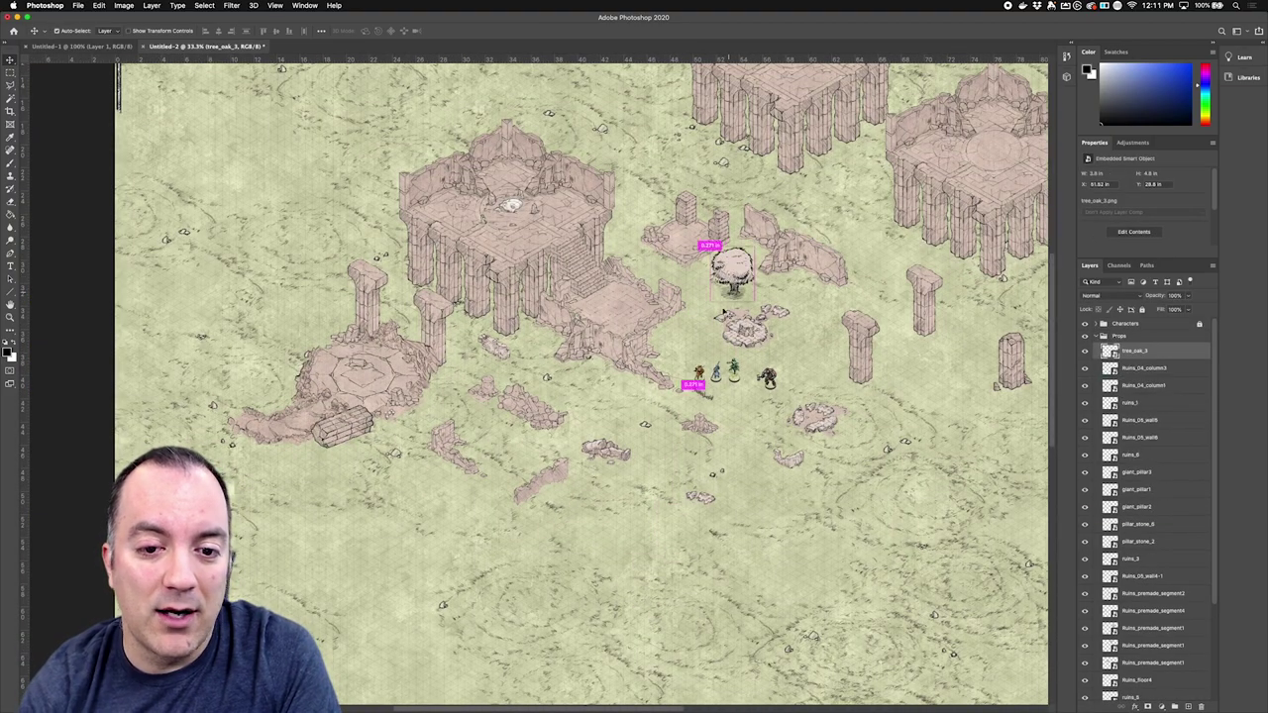
Step: Move the tree_oak_3 layer out of the Props group to just above it, and lock the Props group
{"action": "left_click_drag", "start_coordinate": [1149, 352], "coordinate": [1149, 332]}
{"action": "left_click", "coordinate": [1095, 353]}
{"action": "left_click", "coordinate": [1176, 353]}
{"action": "left_click", "coordinate": [1142, 309]}
Step: Create a layer group named Trees and move the tree_oak_3 layer into it
{"action": "left_click", "coordinate": [1152, 467]}
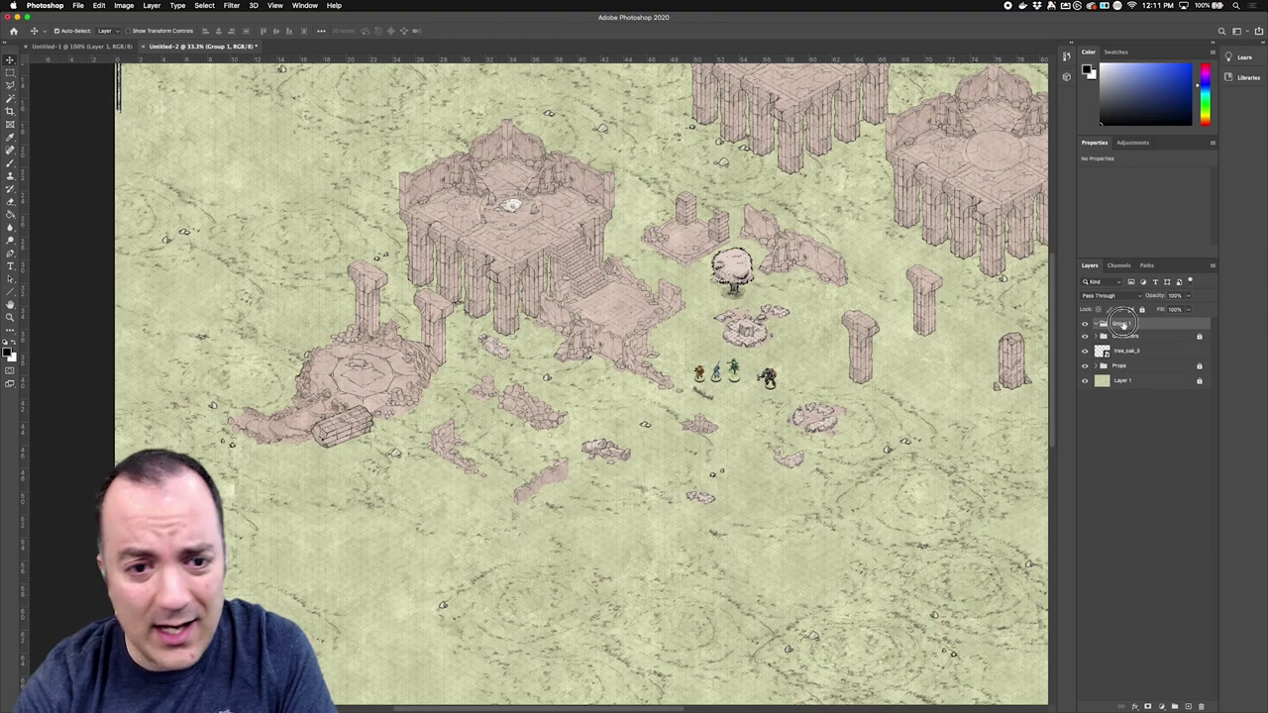
{"action": "left_click", "coordinate": [1129, 354]}
{"action": "left_click_drag", "start_coordinate": [1129, 355], "coordinate": [1119, 325]}
Step: Duplicate the oak tree repeatedly and scatter the copies around the temples, ruins and heroes
{"action": "left_click_drag", "start_coordinate": [729, 271], "coordinate": [578, 383]}
{"action": "left_click_drag", "start_coordinate": [578, 383], "coordinate": [848, 140]}
{"action": "left_click_drag", "start_coordinate": [848, 140], "coordinate": [879, 213]}
{"action": "left_click_drag", "start_coordinate": [879, 214], "coordinate": [367, 225]}
{"action": "left_click_drag", "start_coordinate": [367, 225], "coordinate": [829, 358]}
{"action": "left_click_drag", "start_coordinate": [829, 359], "coordinate": [855, 258]}
Step: Gather all the oak tree layers in the Trees group and merge the group into a single layer
{"action": "left_click", "coordinate": [1129, 395]}
{"action": "left_click", "coordinate": [1129, 327]}
{"action": "left_click", "coordinate": [1127, 395], "text": "shift"}
{"action": "left_click_drag", "start_coordinate": [1127, 395], "coordinate": [1121, 409]}
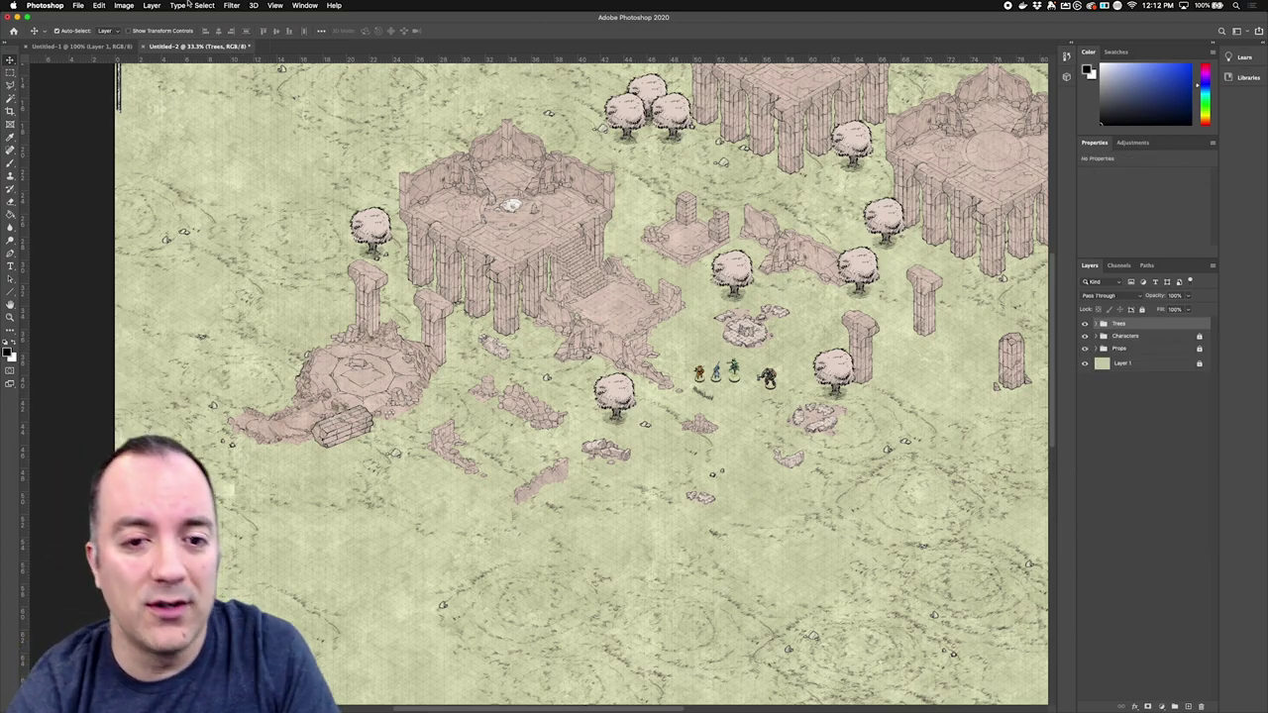
{"action": "right_click", "coordinate": [1116, 324]}
{"action": "left_click", "coordinate": [1142, 621]}
Step: Recolour the Trees group as a merged layer to green with a Hue/Saturation adjustment
{"action": "left_click", "coordinate": [124, 5]}
{"action": "mouse_move", "coordinate": [139, 34]}
{"action": "left_click", "coordinate": [243, 99]}
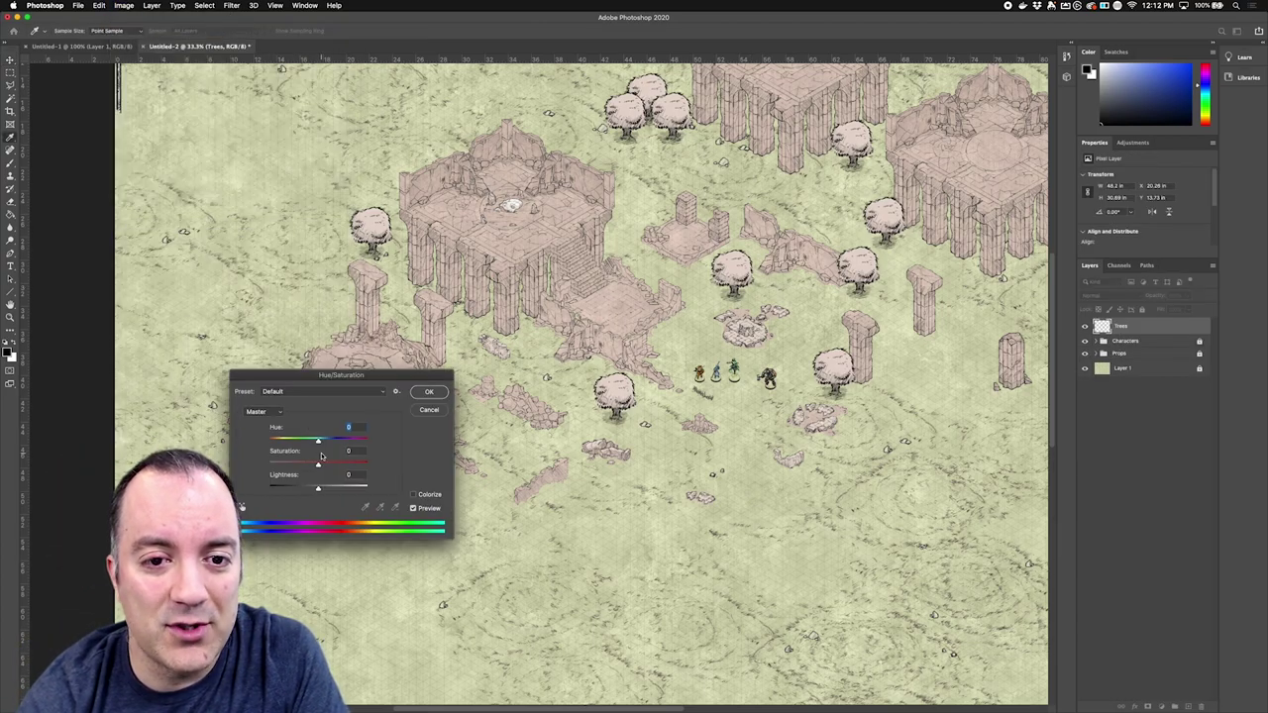
{"action": "left_click_drag", "start_coordinate": [318, 441], "coordinate": [344, 441]}
{"action": "mouse_move", "coordinate": [318, 464]}
{"action": "left_mouse_down"}
{"action": "mouse_move", "coordinate": [349, 463]}
{"action": "mouse_move", "coordinate": [320, 465]}
{"action": "left_mouse_up"}
{"action": "left_click_drag", "start_coordinate": [318, 488], "coordinate": [317, 489]}
{"action": "key", "text": "Return"}
Step: Duplicate the Props group, store the hidden copy below Layer 1, and merge the original into a single Props layer
{"action": "left_click", "coordinate": [1136, 355]}
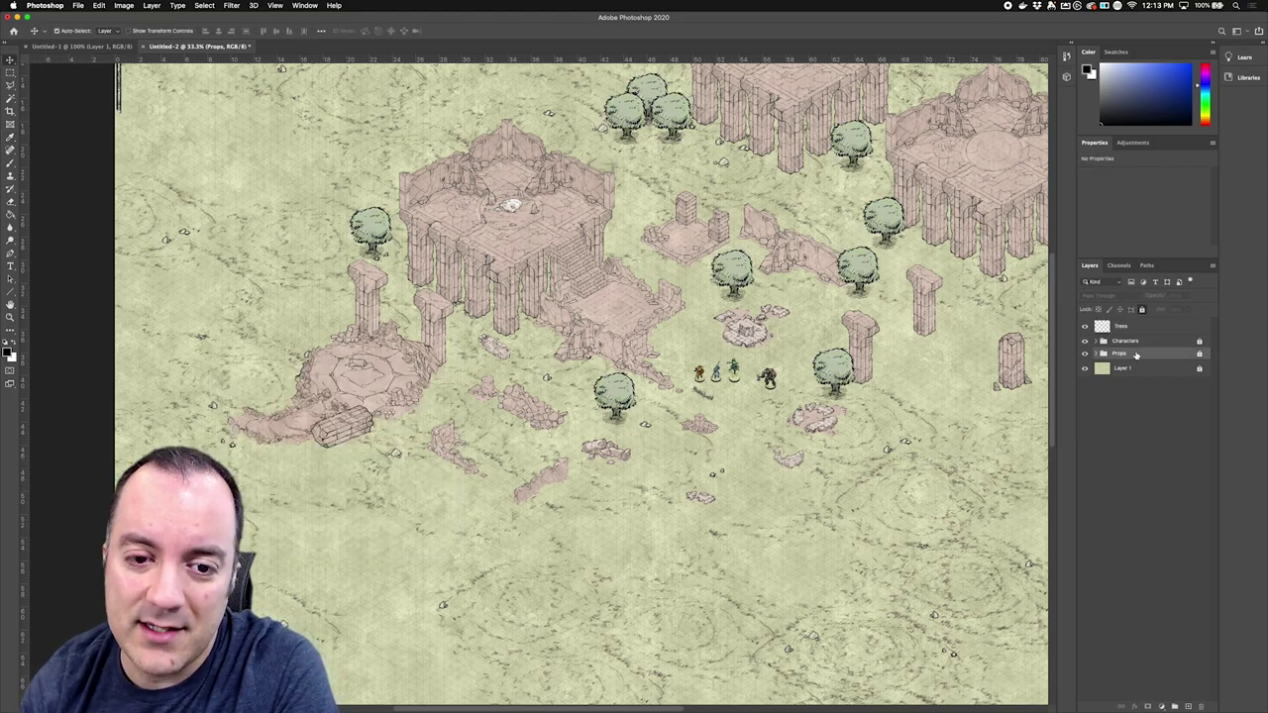
{"action": "right_click", "coordinate": [1133, 357]}
{"action": "left_click", "coordinate": [1151, 339]}
{"action": "key", "text": "Return"}
{"action": "left_click", "coordinate": [1084, 354]}
{"action": "left_click", "coordinate": [1137, 366]}
{"action": "key", "text": "super+e"}
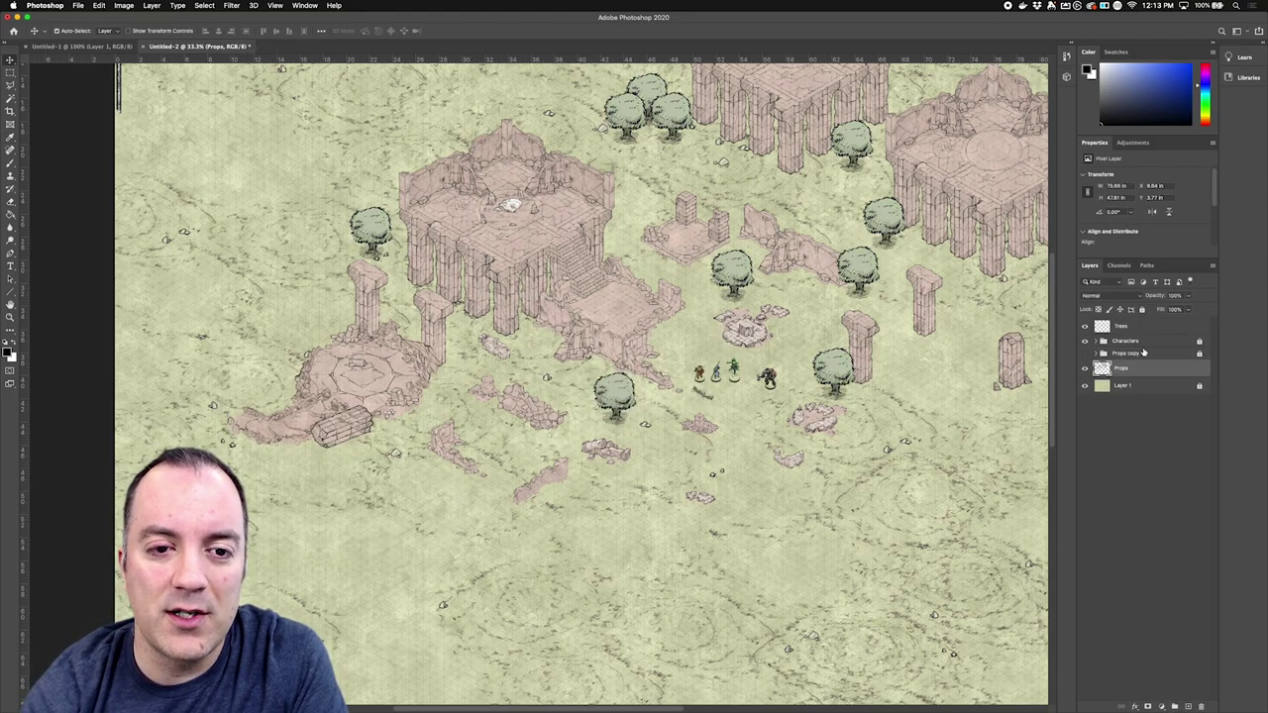
{"action": "left_click_drag", "start_coordinate": [1146, 353], "coordinate": [1147, 384]}
{"action": "left_click", "coordinate": [1150, 359]}
Step: Try a Brightness/Contrast adjustment on the merged Props layer
{"action": "left_click", "coordinate": [123, 6]}
{"action": "mouse_move", "coordinate": [141, 33]}
{"action": "left_click", "coordinate": [283, 34]}
{"action": "left_click_drag", "start_coordinate": [540, 337], "coordinate": [582, 142]}
{"action": "left_click_drag", "start_coordinate": [559, 170], "coordinate": [519, 191]}
{"action": "left_click", "coordinate": [641, 181]}
Step: Darken the stone ruins on the Props layer slightly by lowering Lightness in a Hue/Saturation adjustment
{"action": "left_click", "coordinate": [124, 6]}
{"action": "mouse_move", "coordinate": [140, 33]}
{"action": "left_click", "coordinate": [282, 86]}
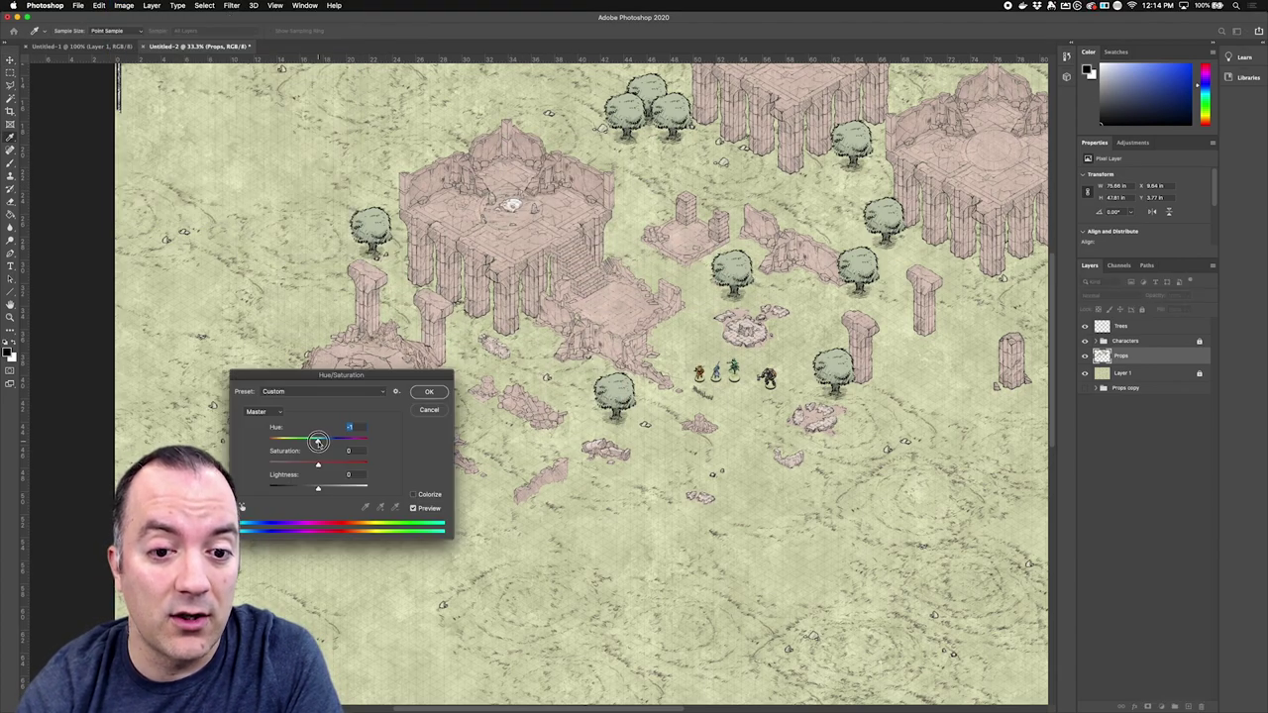
{"action": "left_click_drag", "start_coordinate": [319, 442], "coordinate": [323, 450]}
{"action": "key", "text": "Return"}
{"action": "left_click", "coordinate": [124, 5]}
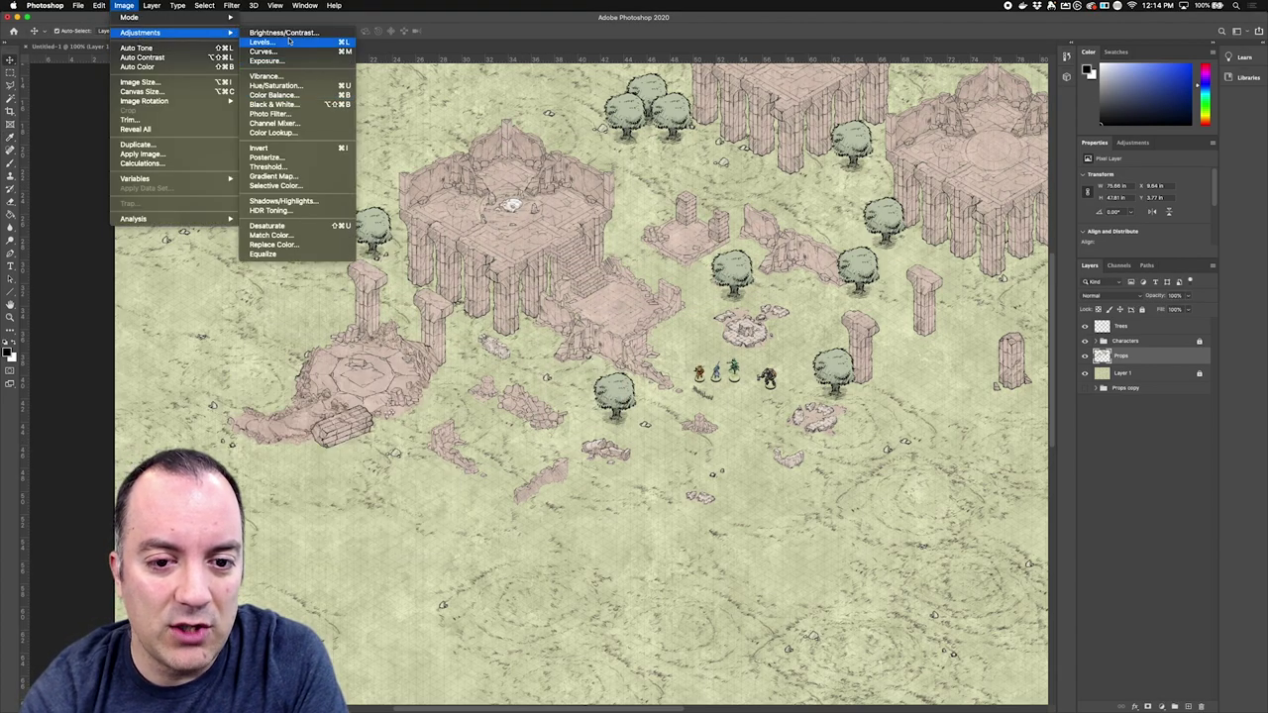
{"action": "mouse_move", "coordinate": [162, 29]}
{"action": "left_click", "coordinate": [287, 87]}
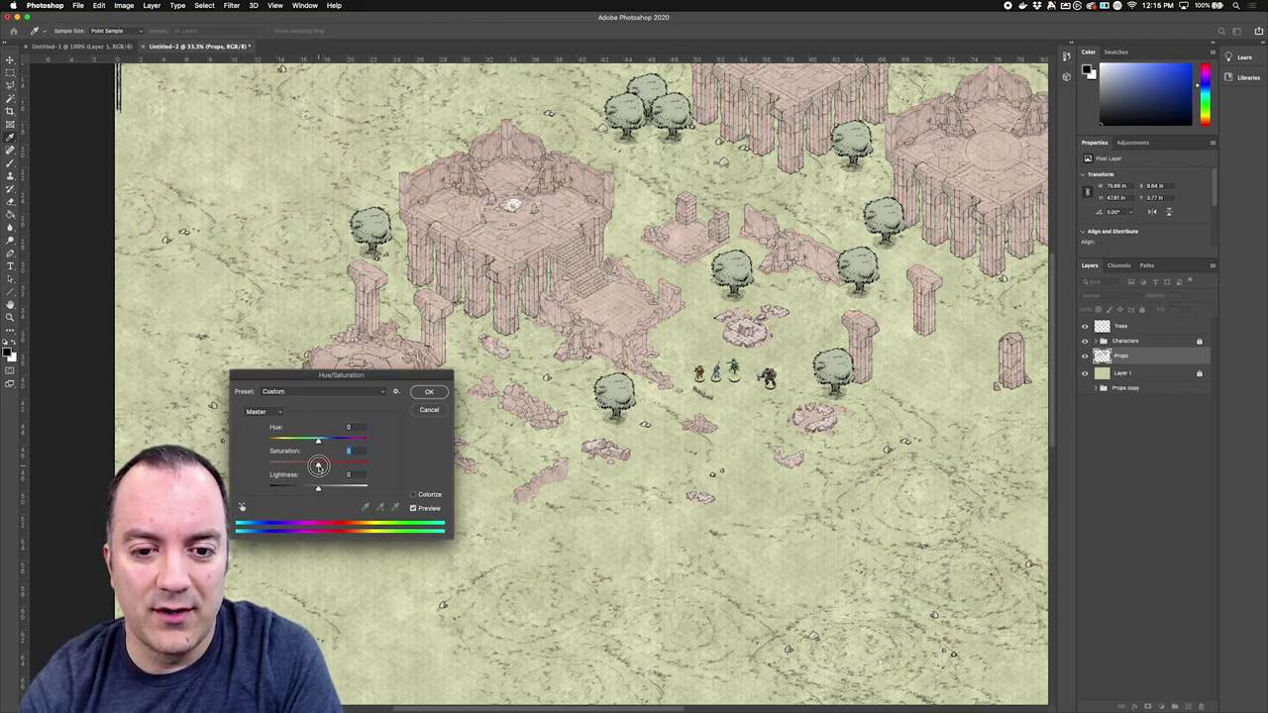
{"action": "left_click_drag", "start_coordinate": [318, 487], "coordinate": [313, 489]}
{"action": "key", "text": "Return"}
Step: Create a layer beneath Props and set up a large soft black brush with 0% hardness and 42% opacity
{"action": "left_click", "coordinate": [1188, 706], "text": "super"}
{"action": "key", "text": "b"}
{"action": "right_click", "coordinate": [550, 241]}
{"action": "left_click_drag", "start_coordinate": [615, 268], "coordinate": [650, 269]}
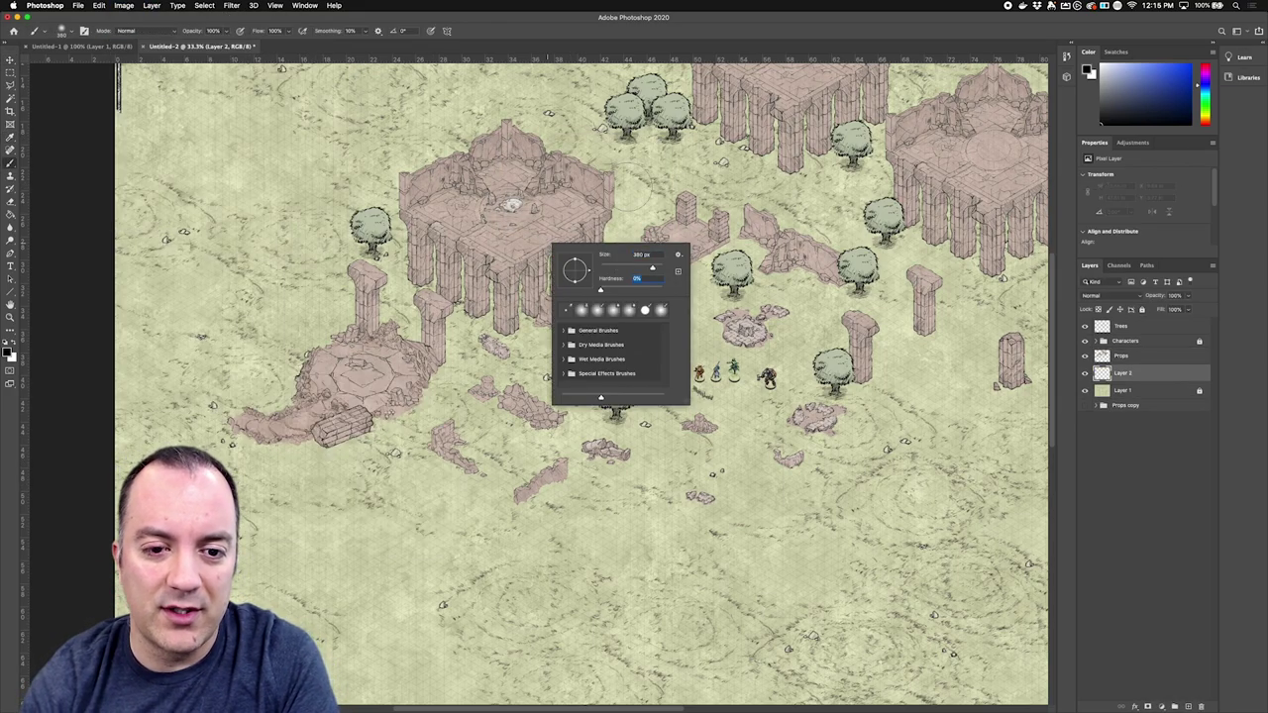
{"action": "key", "text": "Return"}
{"action": "left_click_drag", "start_coordinate": [288, 31], "coordinate": [197, 46]}
Step: Paint soft ground shadows beside the three temples, then with a smaller brush beside the standing columns and stone marker
{"action": "mouse_move", "coordinate": [470, 292]}
{"action": "left_mouse_down"}
{"action": "mouse_move", "coordinate": [584, 260]}
{"action": "mouse_move", "coordinate": [666, 297]}
{"action": "left_mouse_up"}
{"action": "left_click_drag", "start_coordinate": [718, 109], "coordinate": [858, 94]}
{"action": "left_click_drag", "start_coordinate": [975, 255], "coordinate": [1025, 250]}
{"action": "right_click", "coordinate": [872, 329]}
{"action": "left_click_drag", "start_coordinate": [949, 351], "coordinate": [942, 351]}
{"action": "key", "text": "Return"}
{"action": "left_click_drag", "start_coordinate": [877, 374], "coordinate": [906, 362]}
{"action": "left_click_drag", "start_coordinate": [938, 328], "coordinate": [973, 315]}
{"action": "left_click_drag", "start_coordinate": [1026, 378], "coordinate": [1044, 370]}
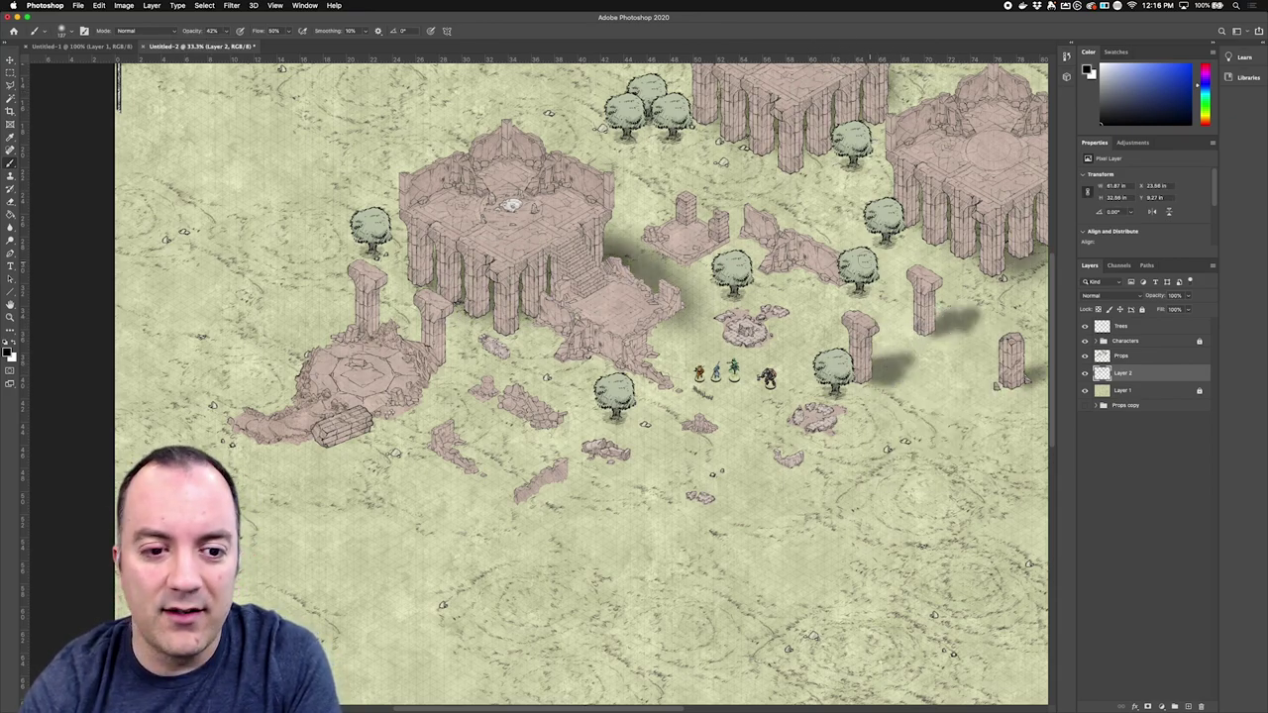
Step: Paint small soft ground shadows beside the oak trees, the western columns and the scattered rubble
{"action": "left_click_drag", "start_coordinate": [874, 285], "coordinate": [896, 276]}
{"action": "left_click_drag", "start_coordinate": [675, 130], "coordinate": [694, 123]}
{"action": "left_click_drag", "start_coordinate": [844, 392], "coordinate": [859, 386]}
{"action": "left_click_drag", "start_coordinate": [622, 412], "coordinate": [639, 404]}
{"action": "left_click_drag", "start_coordinate": [376, 245], "coordinate": [391, 237]}
{"action": "left_click_drag", "start_coordinate": [450, 346], "coordinate": [480, 329]}
{"action": "left_click_drag", "start_coordinate": [388, 313], "coordinate": [416, 295]}
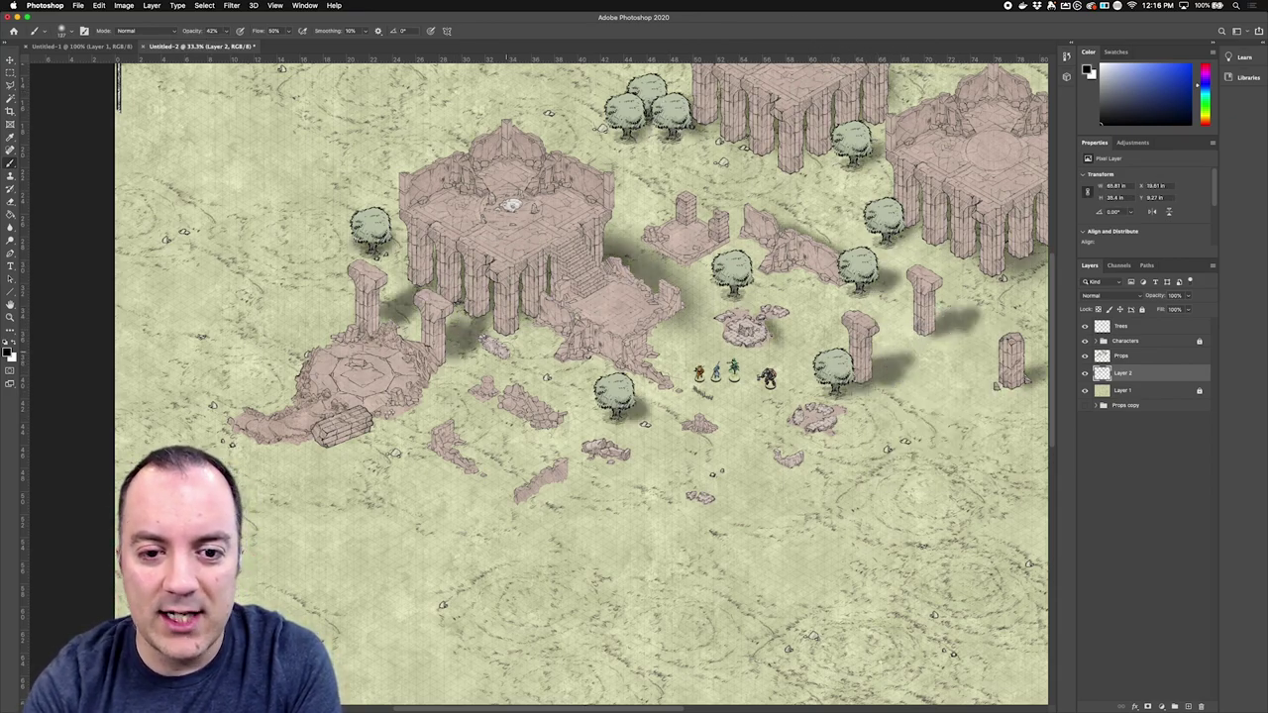
{"action": "left_click_drag", "start_coordinate": [520, 386], "coordinate": [561, 404]}
{"action": "left_click_drag", "start_coordinate": [457, 436], "coordinate": [473, 471]}
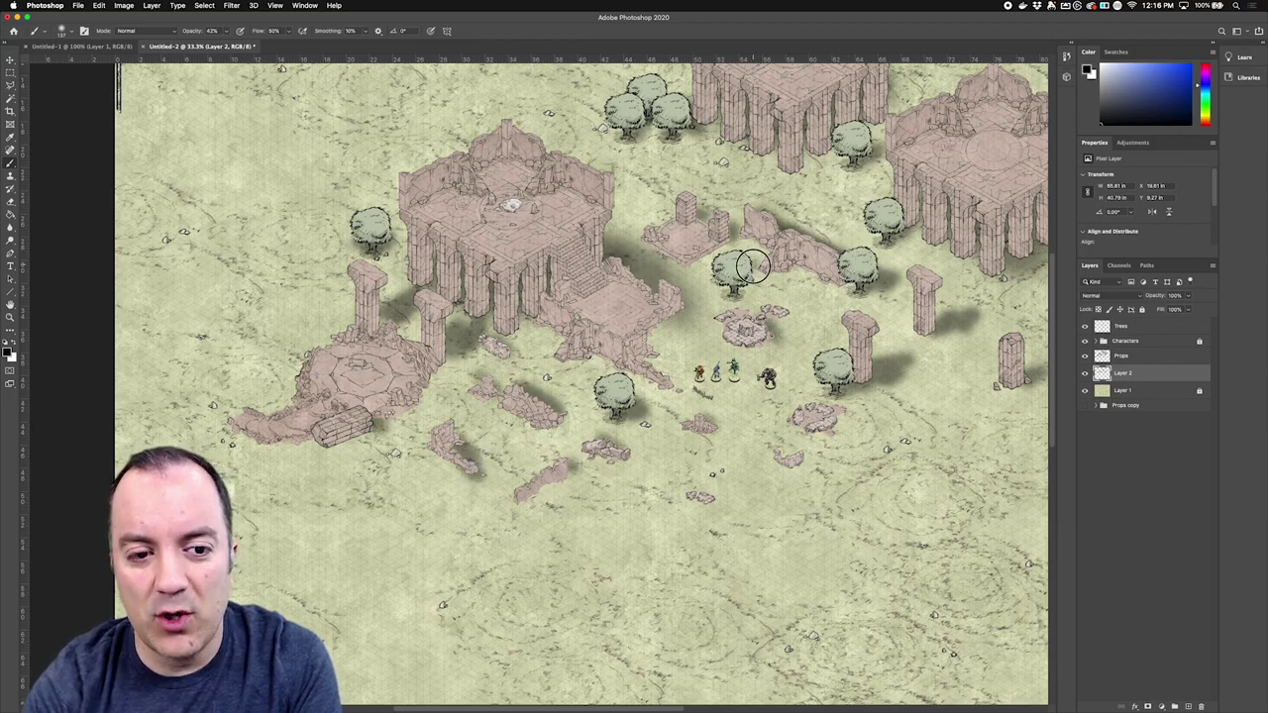
Step: Rename the painted shadow layer as Shadow and reduce its opacity to 71%
{"action": "double_click", "coordinate": [1125, 373]}
{"action": "type", "text": "Shadow"}
{"action": "key", "text": "Return"}
{"action": "left_click", "coordinate": [1189, 296]}
{"action": "left_click_drag", "start_coordinate": [1190, 308], "coordinate": [1175, 309]}
{"action": "left_click", "coordinate": [1180, 445]}
Step: Create a layer named PropsShadow directly above the Props layer
{"action": "left_click", "coordinate": [1122, 357]}
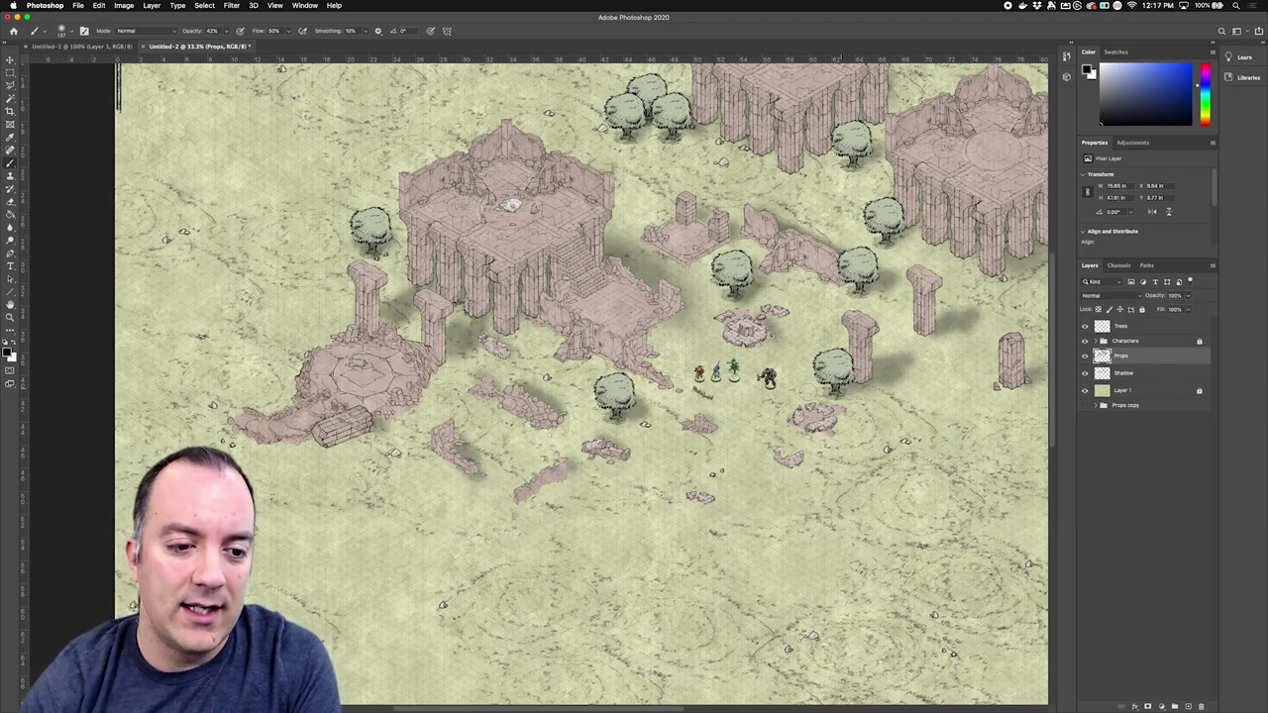
{"action": "scroll", "coordinate": [364, 421], "scroll_direction": "up", "scroll_amount": 5}
{"action": "left_click", "coordinate": [1189, 706]}
{"action": "double_click", "coordinate": [1129, 357]}
{"action": "type", "text": "PropsShadow"}
{"action": "key", "text": "Return"}
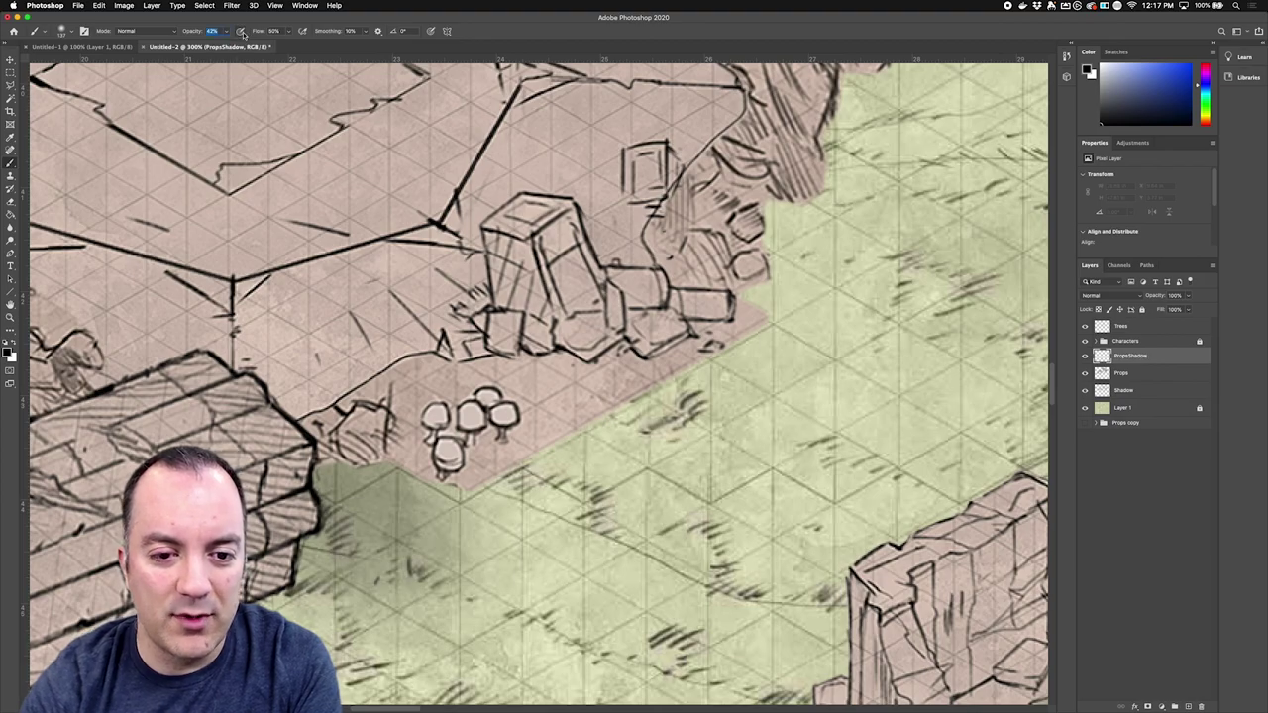
Step: Paint a soft shadow on the PropsShadow layer along the broken front wall of the courtyard below the temple stairs
{"action": "left_click_drag", "start_coordinate": [339, 411], "coordinate": [381, 465]}
{"action": "left_click", "coordinate": [487, 365], "text": "alt"}
{"action": "left_click", "coordinate": [488, 366], "text": "alt"}
{"action": "left_click_drag", "start_coordinate": [487, 365], "coordinate": [418, 531]}
{"action": "left_click_drag", "start_coordinate": [485, 198], "coordinate": [535, 163]}
{"action": "left_click_drag", "start_coordinate": [792, 297], "coordinate": [475, 550]}
{"action": "left_click_drag", "start_coordinate": [515, 540], "coordinate": [718, 600]}
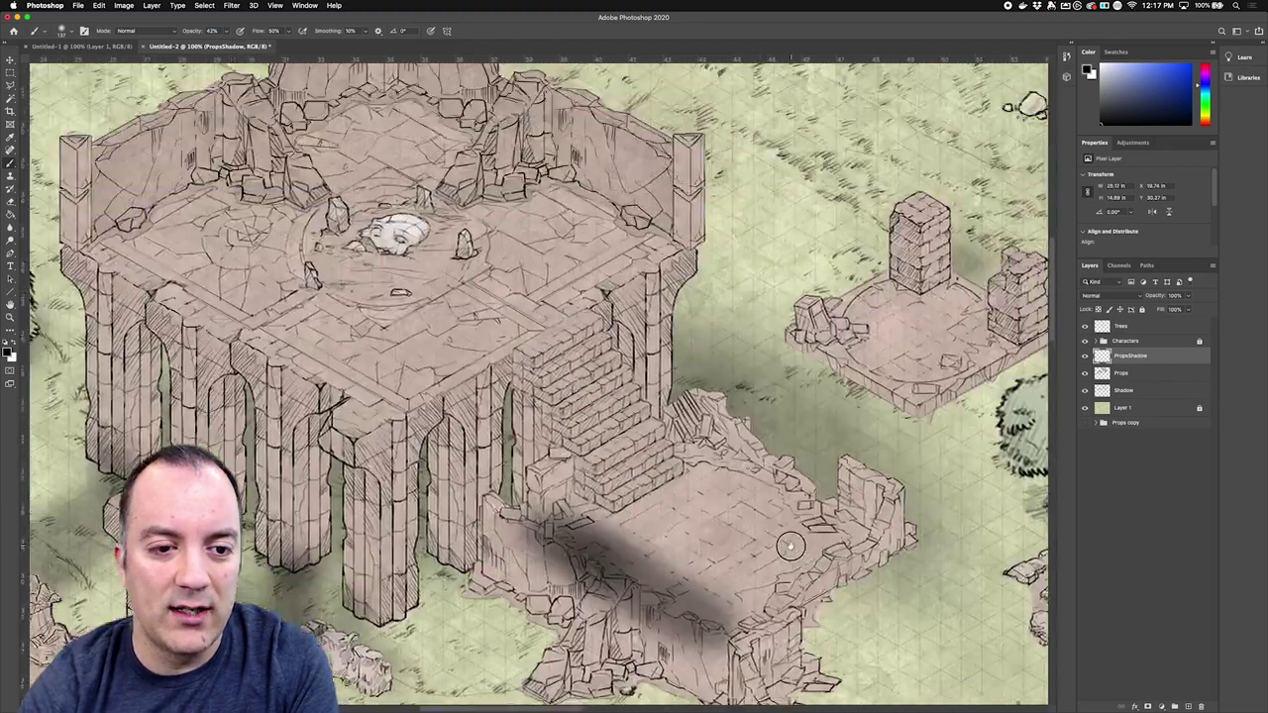
Step: Paint more soft shadows over the other ruins and reduce the PropsShadow layer's opacity to just under 50%
{"action": "left_click_drag", "start_coordinate": [941, 495], "coordinate": [188, 372]}
{"action": "left_click_drag", "start_coordinate": [663, 594], "coordinate": [704, 579]}
{"action": "left_click_drag", "start_coordinate": [683, 327], "coordinate": [647, 595]}
{"action": "left_click_drag", "start_coordinate": [648, 255], "coordinate": [880, 391]}
{"action": "scroll", "coordinate": [644, 155], "scroll_direction": "down", "scroll_amount": 5}
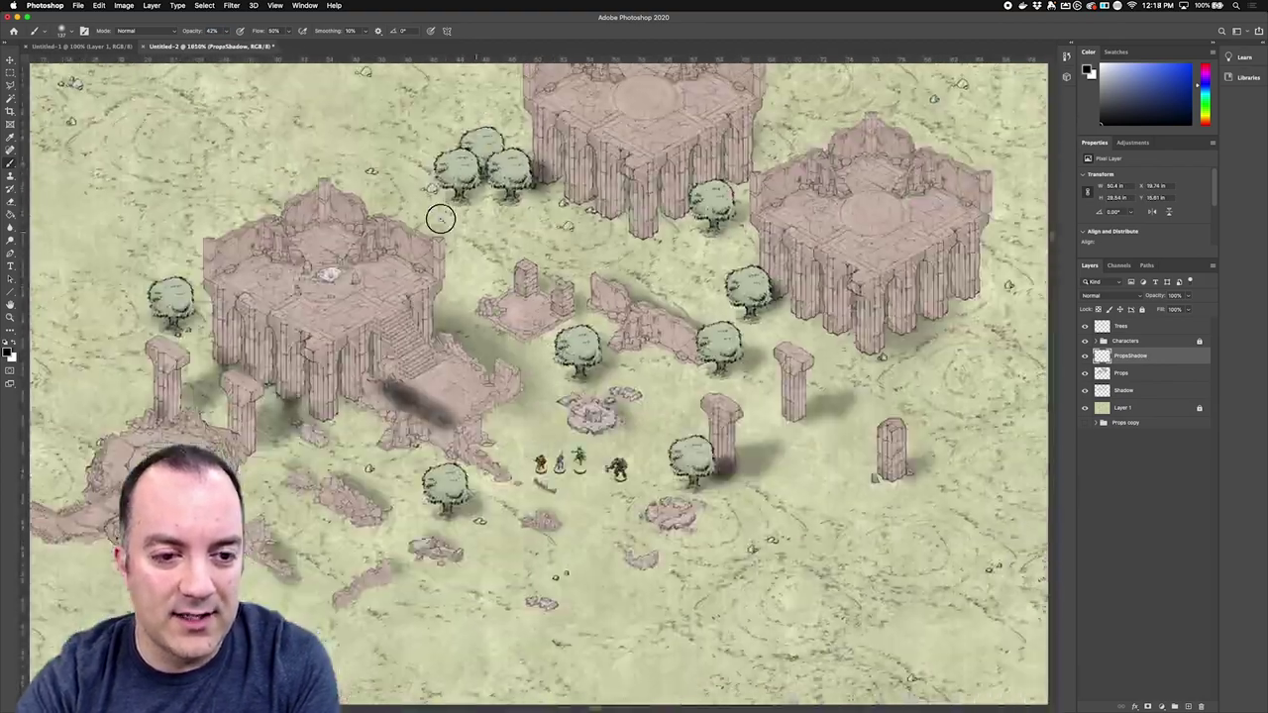
{"action": "left_click_drag", "start_coordinate": [710, 206], "coordinate": [755, 87]}
{"action": "left_click_drag", "start_coordinate": [432, 255], "coordinate": [500, 294]}
{"action": "left_click", "coordinate": [1188, 295]}
{"action": "left_click_drag", "start_coordinate": [1187, 306], "coordinate": [1165, 307]}
Step: Erase the painted shadow where it spills over the face of the courtyard's broken front wall
{"action": "key", "text": "e"}
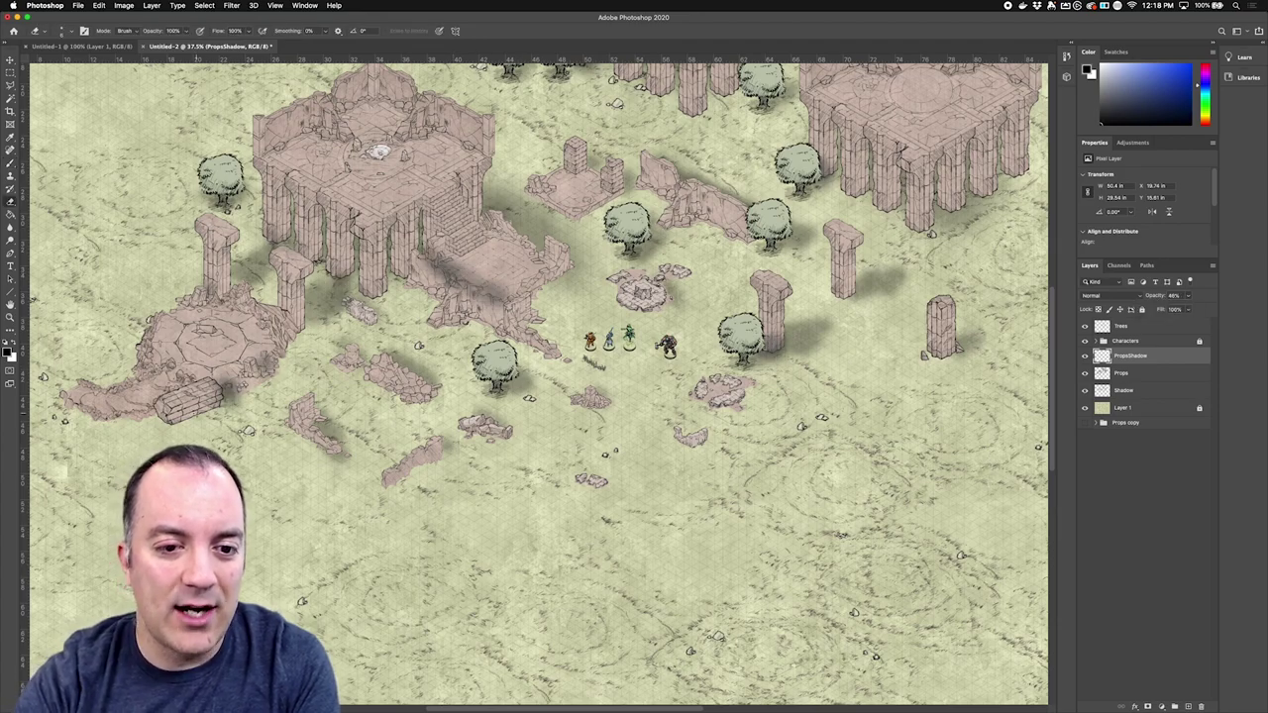
{"action": "right_click", "coordinate": [289, 399]}
{"action": "key", "text": "Escape"}
{"action": "scroll", "coordinate": [399, 276], "scroll_direction": "up", "scroll_amount": 5}
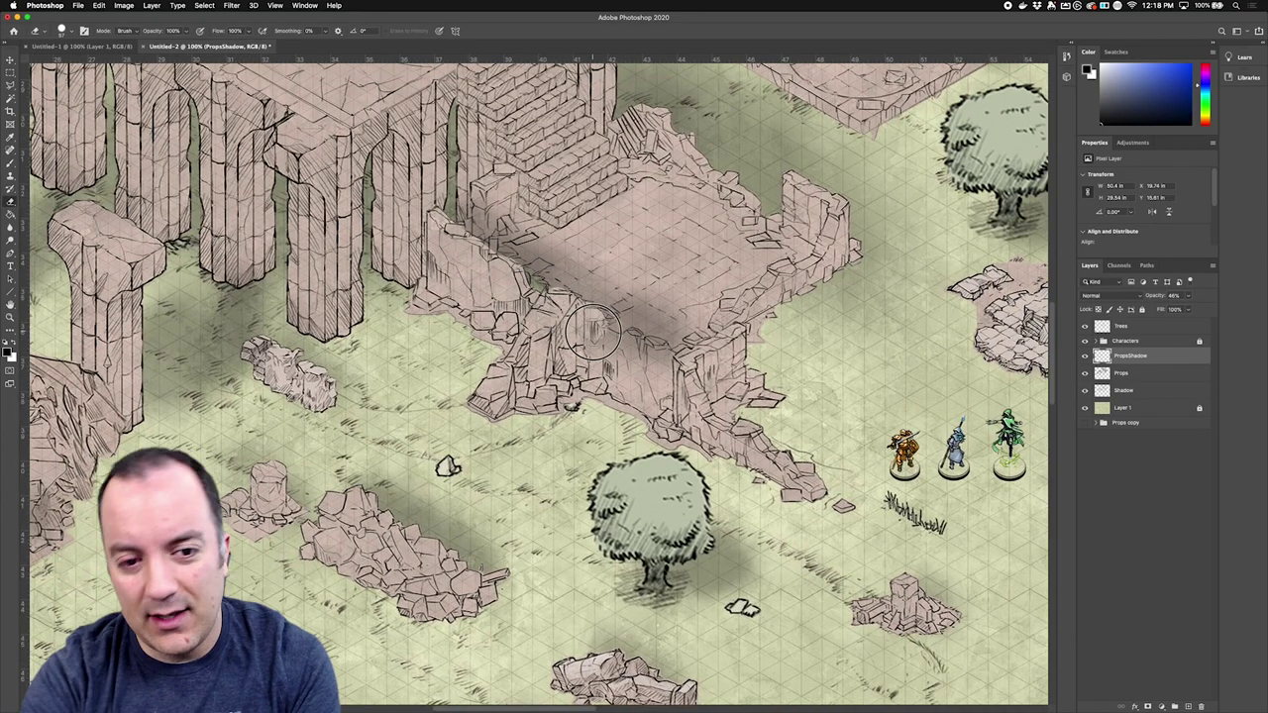
{"action": "key", "text": "super+z"}
{"action": "left_click_drag", "start_coordinate": [616, 343], "coordinate": [573, 340]}
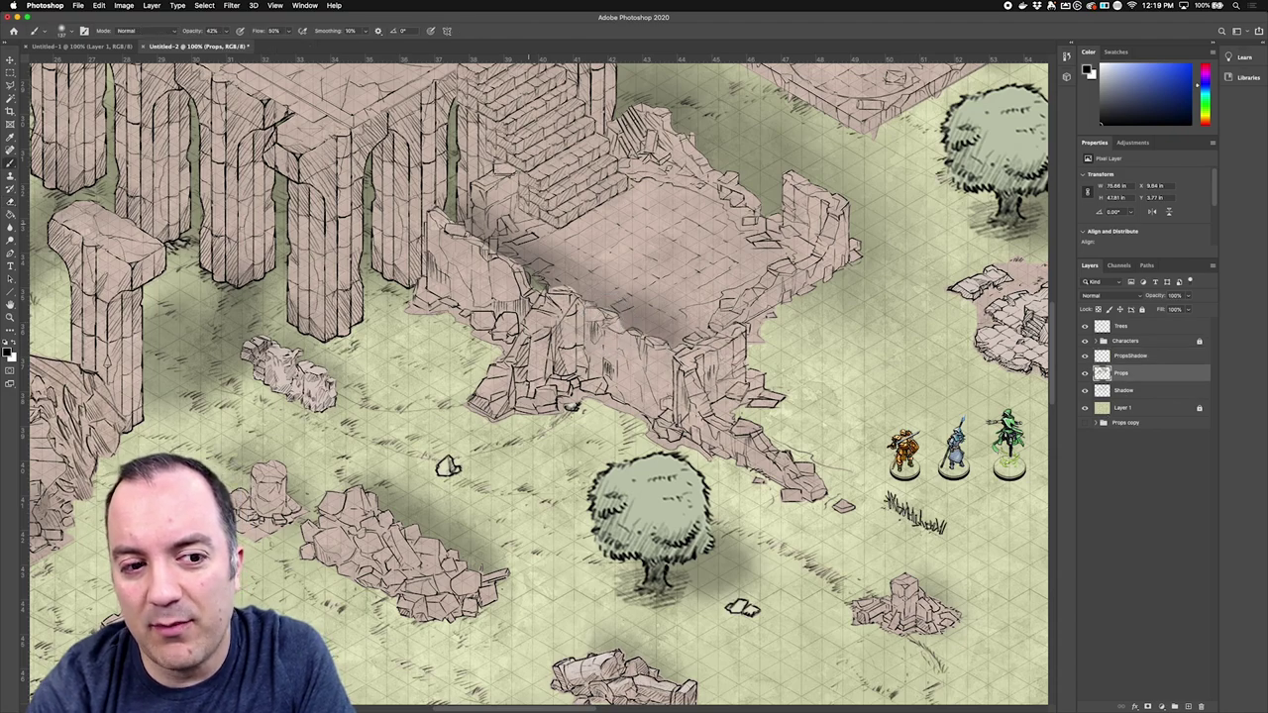
Step: Create a layer above Props and set up a small brush with 100% opacity and 87% flow for line work
{"action": "right_click", "coordinate": [554, 248]}
{"action": "left_click_drag", "start_coordinate": [618, 286], "coordinate": [606, 287]}
{"action": "key", "text": "Return"}
{"action": "scroll", "coordinate": [562, 245], "scroll_direction": "up", "scroll_amount": 2}
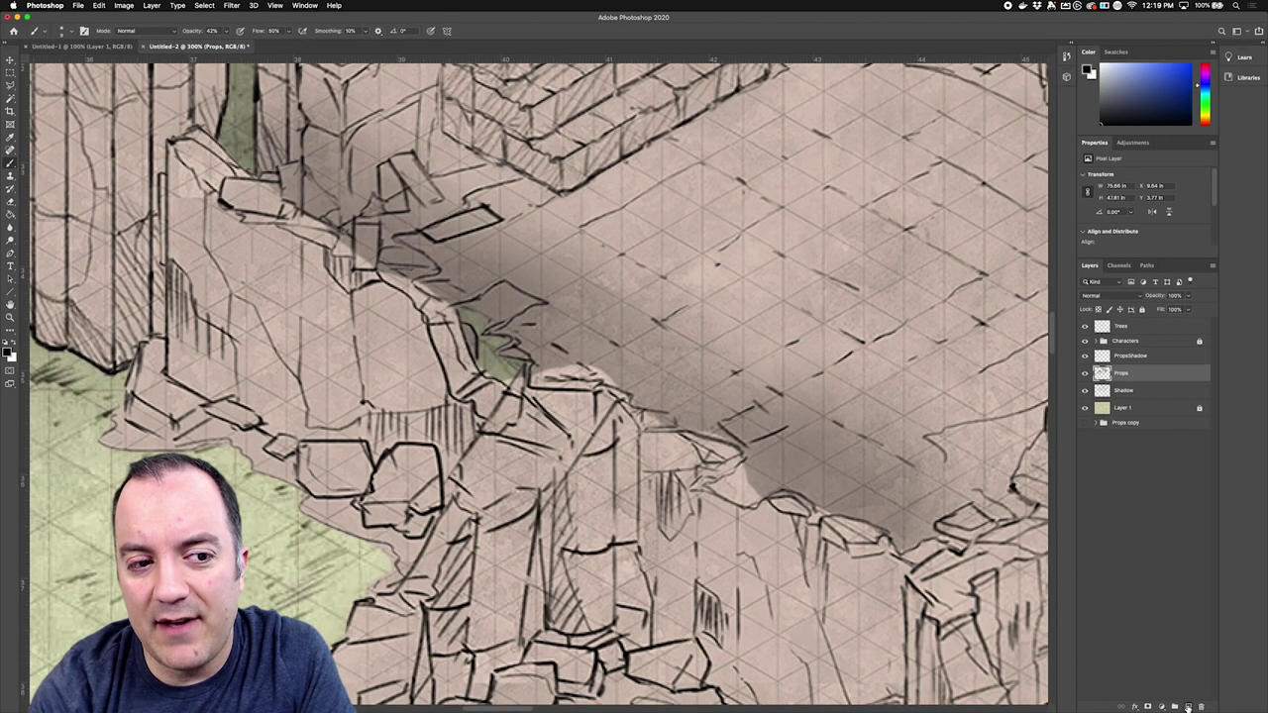
{"action": "left_click", "coordinate": [1187, 706]}
{"action": "left_click", "coordinate": [226, 30]}
{"action": "left_click_drag", "start_coordinate": [226, 46], "coordinate": [255, 46]}
{"action": "left_click_drag", "start_coordinate": [289, 31], "coordinate": [308, 44]}
{"action": "right_click", "coordinate": [478, 187]}
{"action": "left_click_drag", "start_coordinate": [535, 220], "coordinate": [529, 220]}
Step: Draw a black line along the top edge of the courtyard's broken wall to separate it from the shaded floor
{"action": "left_click_drag", "start_coordinate": [202, 132], "coordinate": [274, 190]}
{"action": "key", "text": "super+z"}
{"action": "mouse_move", "coordinate": [197, 126]}
{"action": "left_mouse_down"}
{"action": "mouse_move", "coordinate": [541, 378]}
{"action": "mouse_move", "coordinate": [655, 408]}
{"action": "left_mouse_up"}
{"action": "mouse_move", "coordinate": [658, 409]}
{"action": "left_mouse_down"}
{"action": "mouse_move", "coordinate": [372, 241]}
{"action": "mouse_move", "coordinate": [612, 384]}
{"action": "mouse_move", "coordinate": [842, 309]}
{"action": "left_mouse_up"}
{"action": "scroll", "coordinate": [649, 369], "scroll_direction": "down", "scroll_amount": 3}
{"action": "left_click_drag", "start_coordinate": [660, 369], "coordinate": [709, 343]}
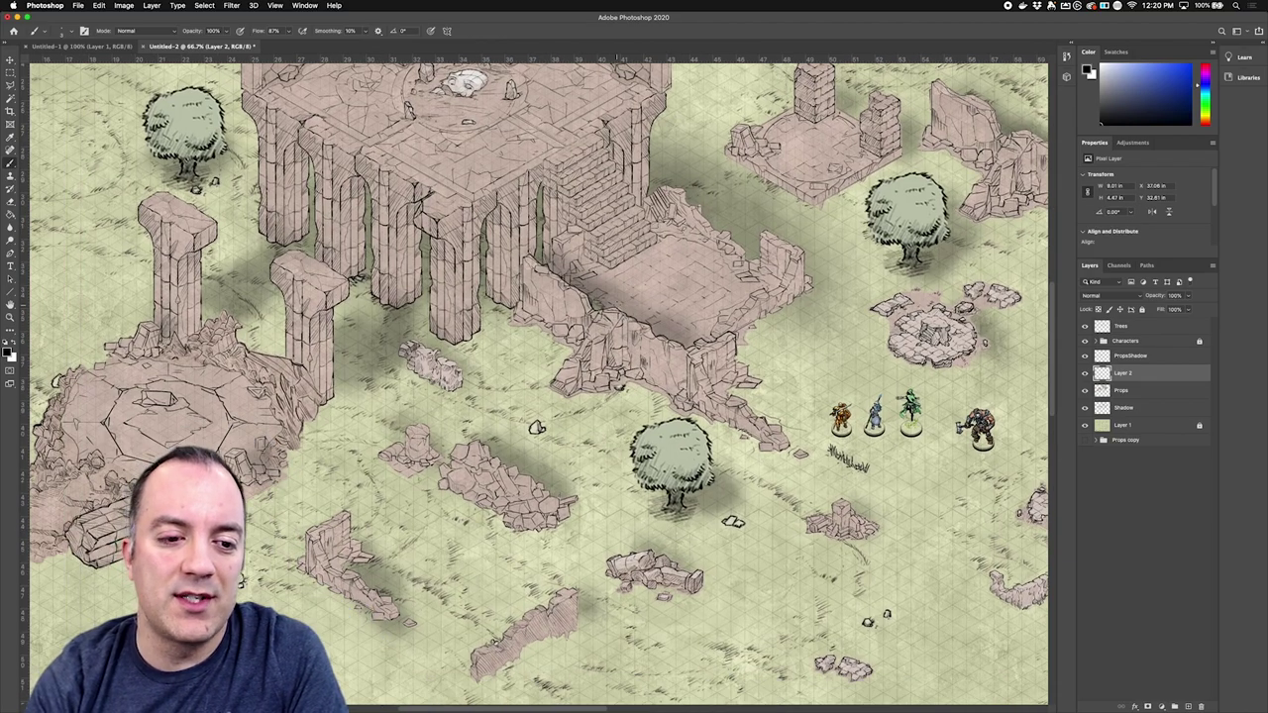
Step: Outline the courtyard floor between the stairs and broken walls with the Polygonal Lasso and delete it from the Props layer
{"action": "scroll", "coordinate": [734, 282], "scroll_direction": "up", "scroll_amount": 2}
{"action": "left_click", "coordinate": [1122, 390]}
{"action": "key", "text": "l"}
{"action": "left_click_drag", "start_coordinate": [261, 287], "coordinate": [381, 355]}
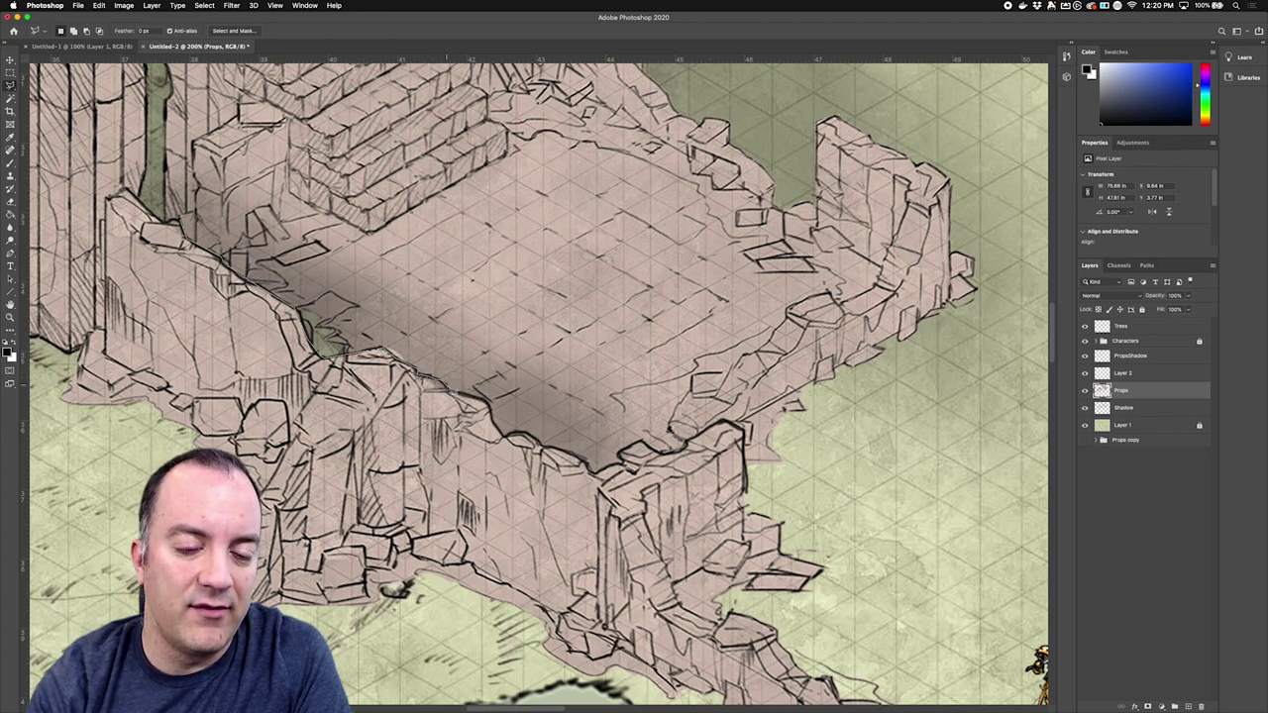
{"action": "mouse_move", "coordinate": [444, 386]}
{"action": "left_mouse_down"}
{"action": "mouse_move", "coordinate": [592, 469]}
{"action": "mouse_move", "coordinate": [622, 453]}
{"action": "left_mouse_up"}
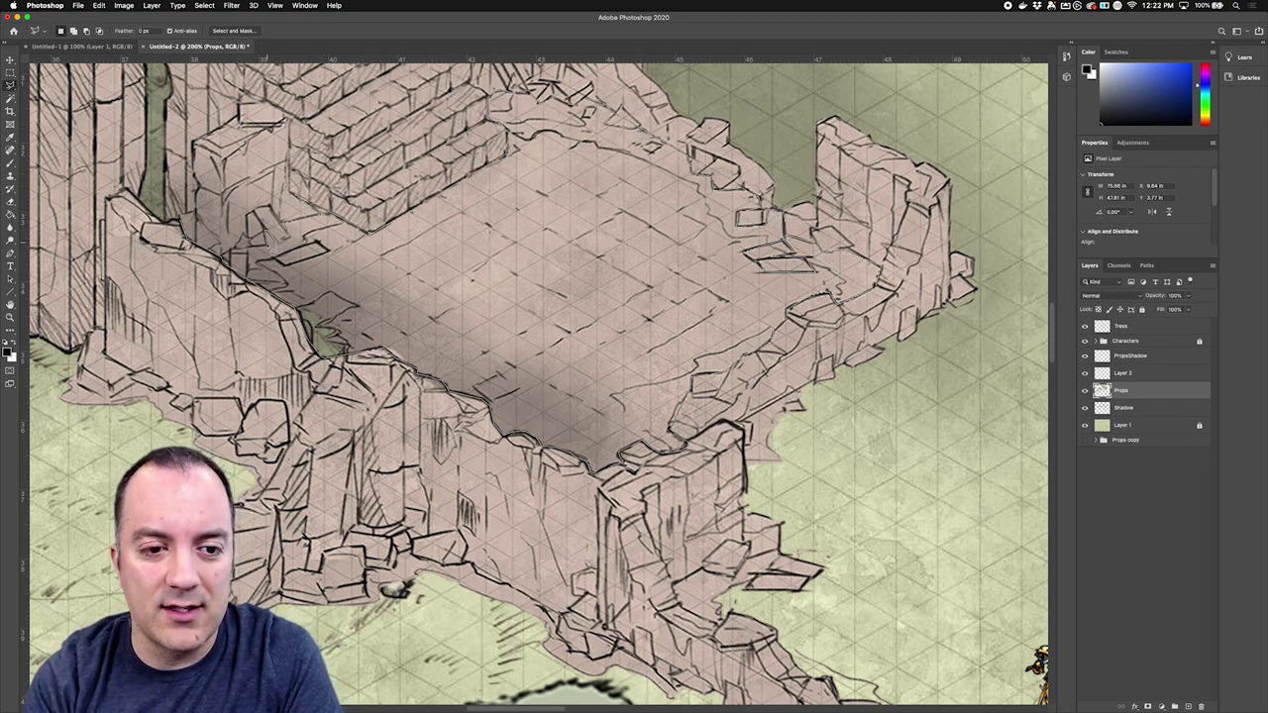
{"action": "left_click", "coordinate": [247, 279]}
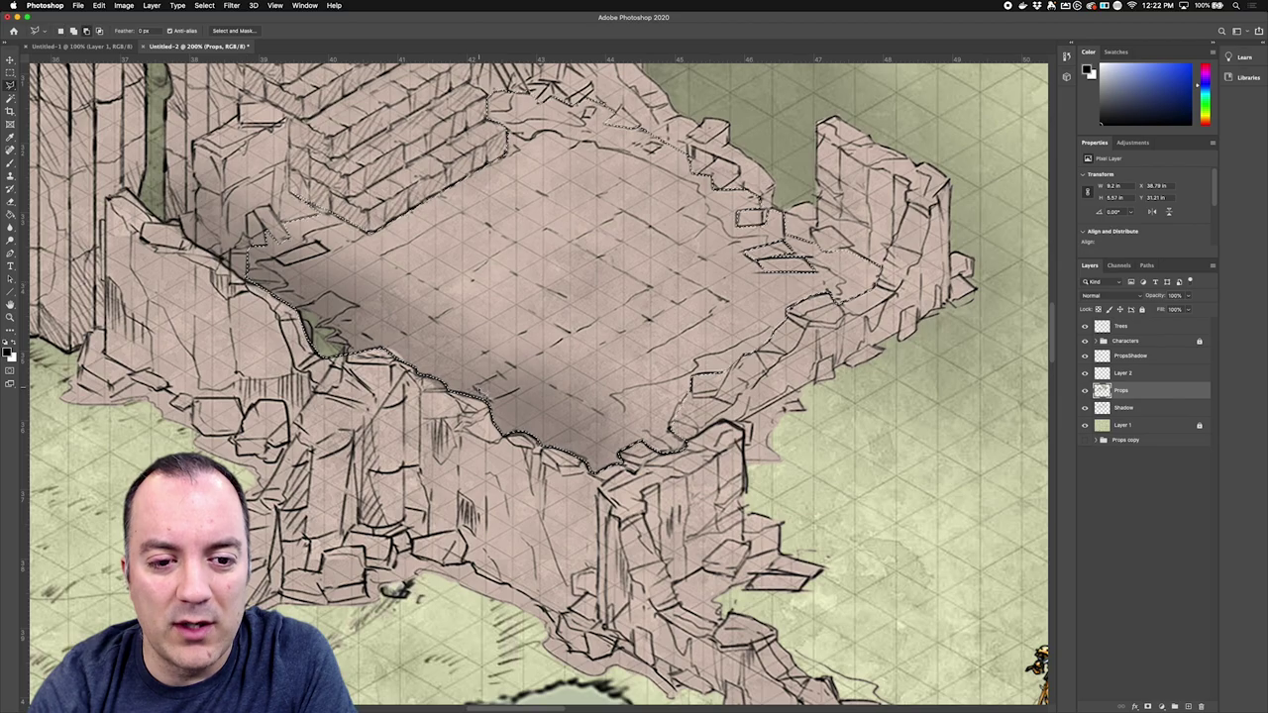
{"action": "scroll", "coordinate": [580, 372], "scroll_direction": "down", "scroll_amount": 1}
{"action": "left_click", "coordinate": [122, 5]}
{"action": "key", "text": "Escape"}
{"action": "key", "text": "Delete"}
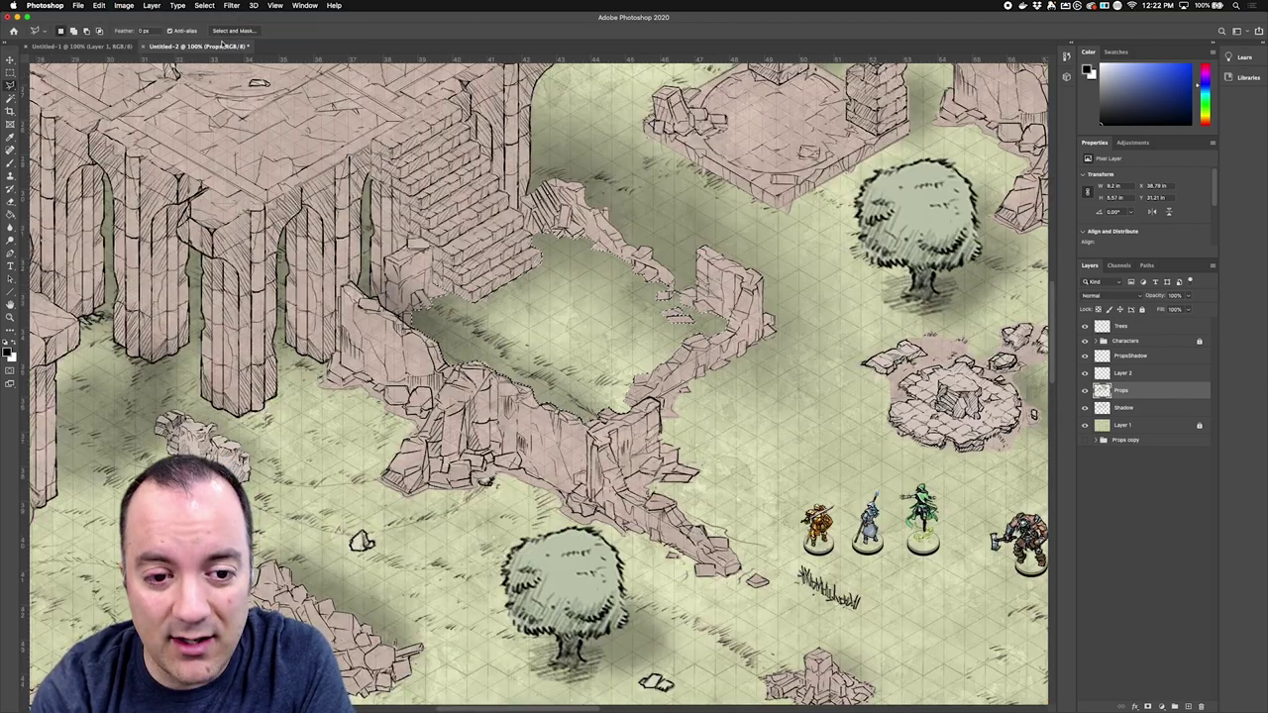
Step: Reposition all the layers together and reduce the canvas to 55 by 32 inches, anchored at its upper-left corner
{"action": "key", "text": "super+minus"}
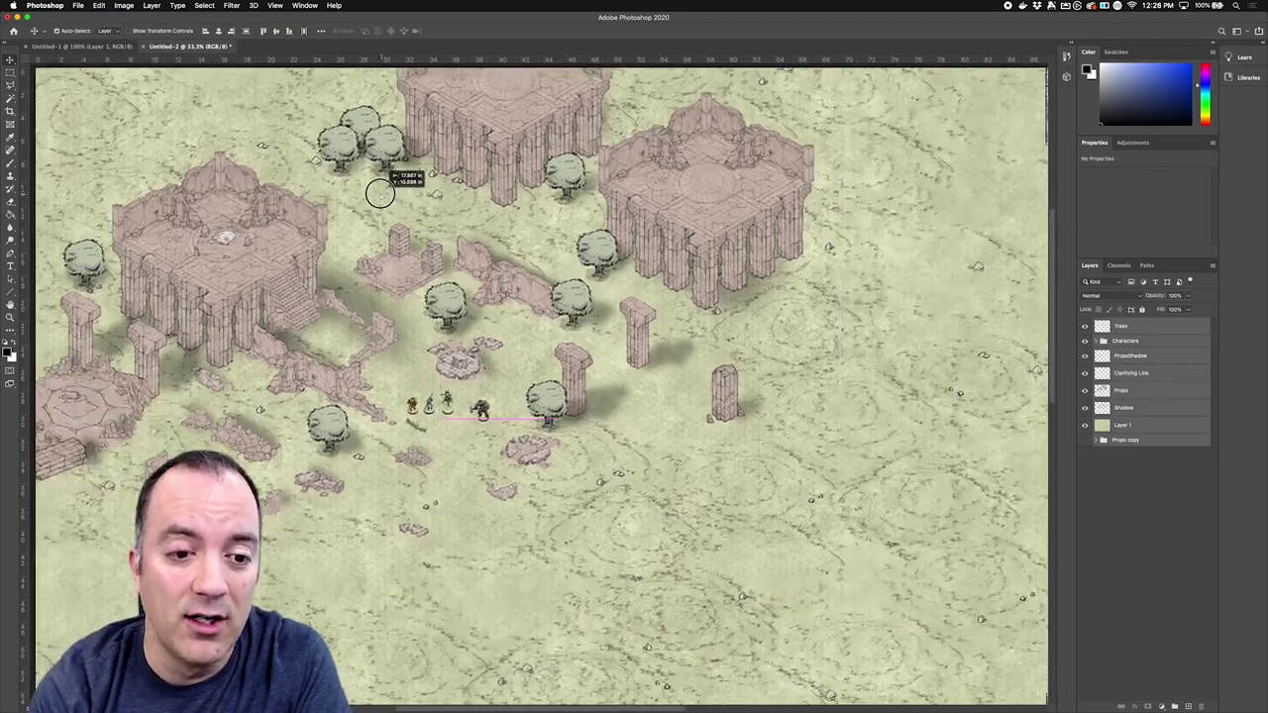
{"action": "left_click_drag", "start_coordinate": [383, 192], "coordinate": [400, 144]}
{"action": "key", "text": "m"}
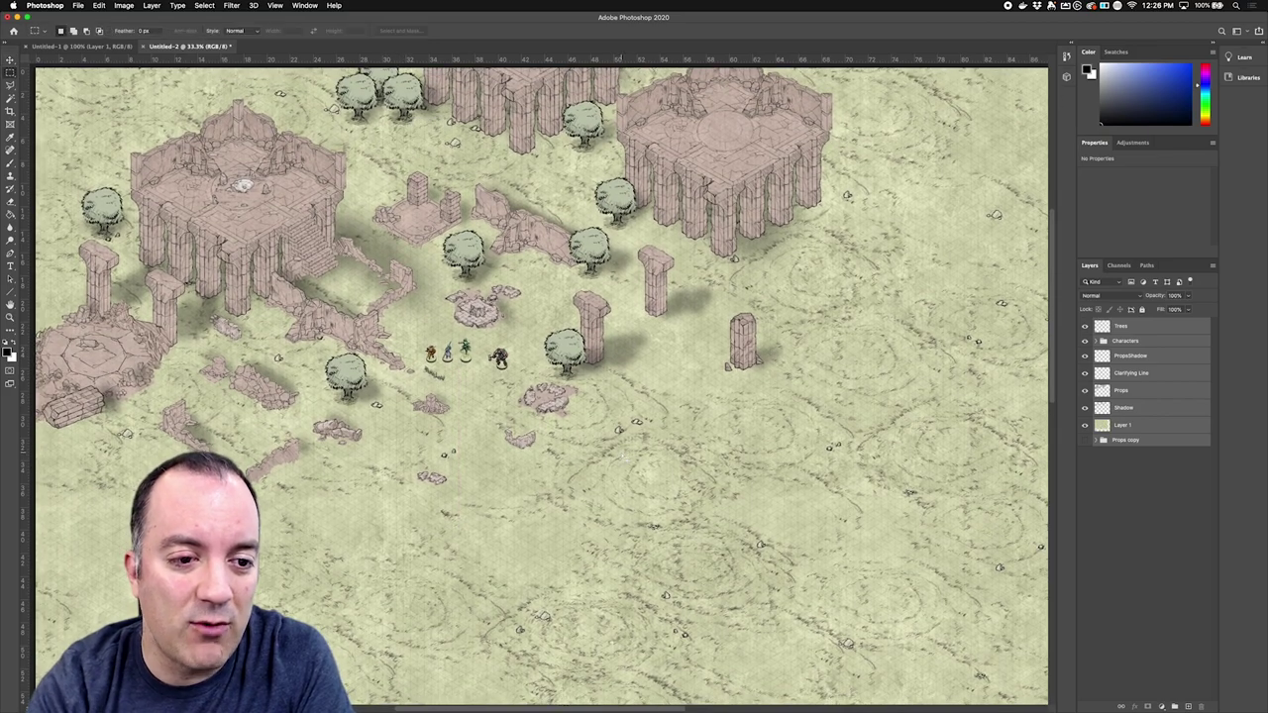
{"action": "left_click_drag", "start_coordinate": [36, 67], "coordinate": [681, 439]}
{"action": "key", "text": "super+alt+c"}
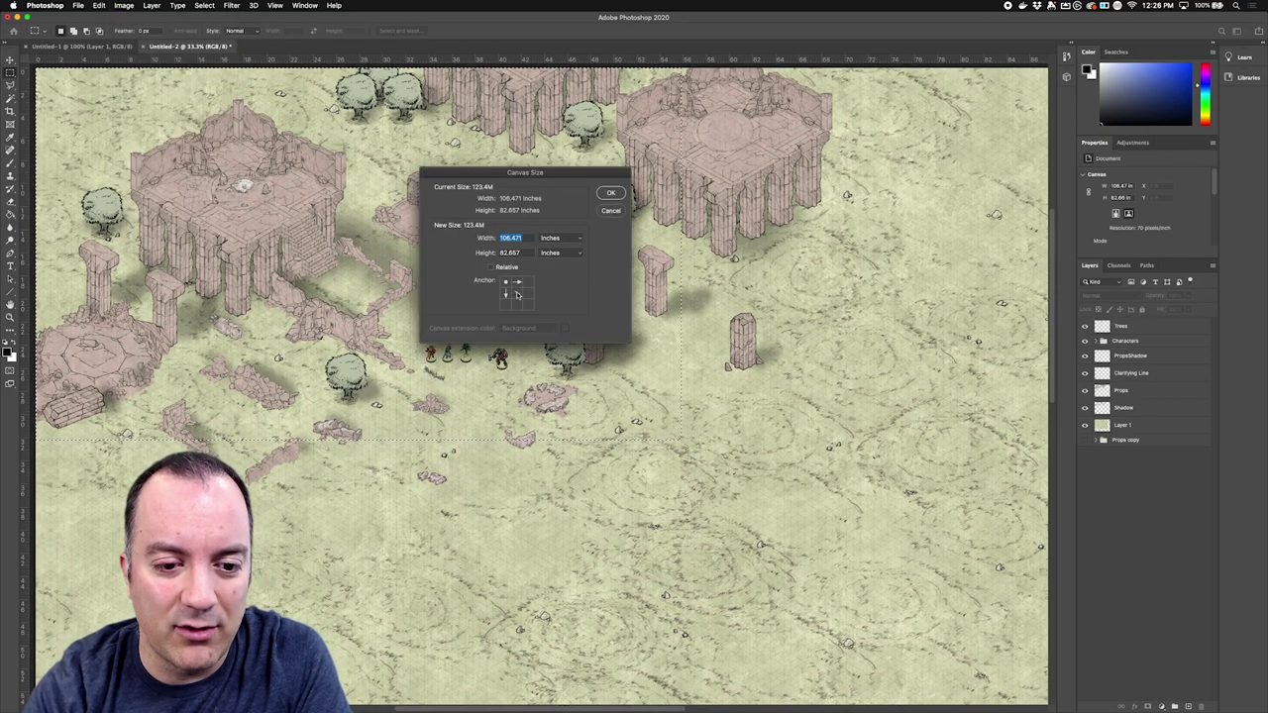
{"action": "key", "text": "Return"}
Step: Duplicate the Trees layer and move the copy so its oaks fill the map's upper-left edge
{"action": "left_click", "coordinate": [1130, 325]}
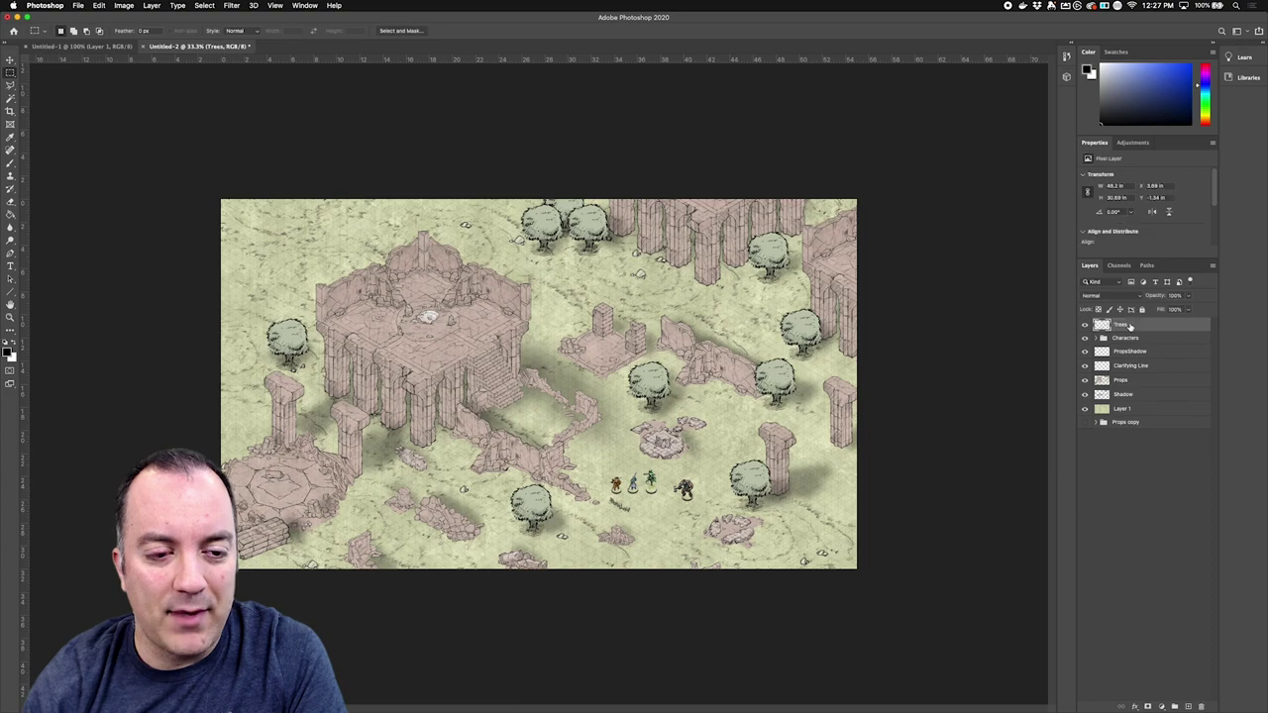
{"action": "key", "text": "v"}
{"action": "right_click", "coordinate": [1157, 325]}
{"action": "left_click", "coordinate": [1090, 337]}
{"action": "key", "text": "Return"}
{"action": "left_click", "coordinate": [736, 373]}
{"action": "left_click_drag", "start_coordinate": [641, 365], "coordinate": [113, 246]}
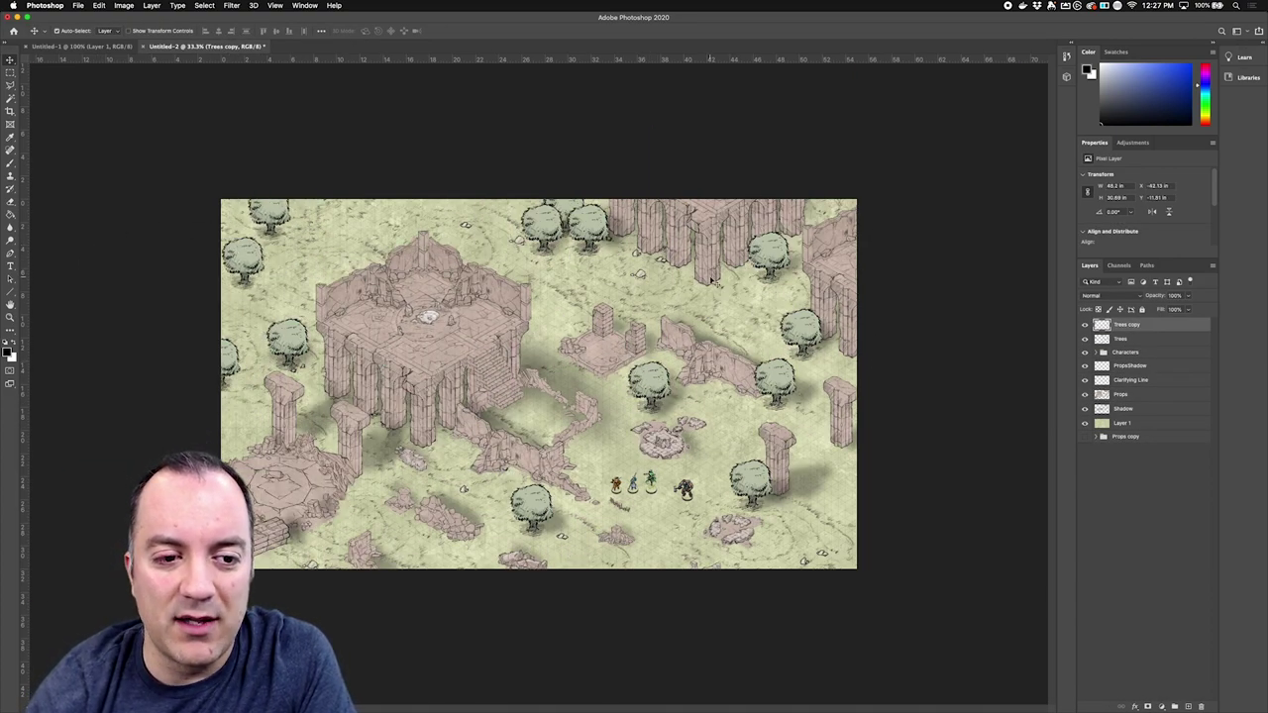
Step: Set up a soft brush with 0% hardness, 37% opacity and 36% flow on the Shadow layer for the added trees
{"action": "left_click", "coordinate": [1142, 408]}
{"action": "left_click_drag", "start_coordinate": [263, 47], "coordinate": [266, 46]}
{"action": "right_click", "coordinate": [314, 235]}
{"action": "left_click_drag", "start_coordinate": [365, 260], "coordinate": [394, 259]}
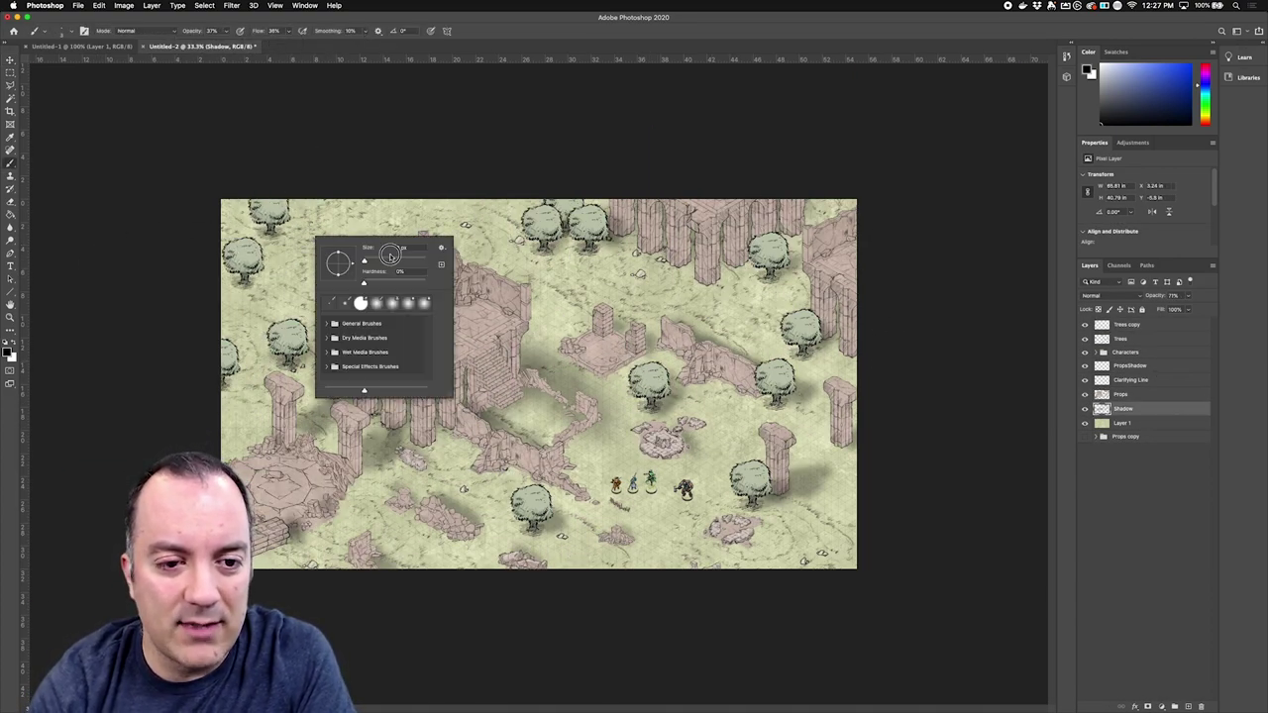
{"action": "left_click", "coordinate": [226, 31]}
{"action": "left_click_drag", "start_coordinate": [235, 45], "coordinate": [204, 44]}
{"action": "right_click", "coordinate": [352, 233]}
{"action": "key", "text": "Return"}
Step: Add more oak copies around the map's upper-left corner and merge the tree layers into one named Trees
{"action": "left_click", "coordinate": [1124, 325]}
{"action": "key", "text": "m"}
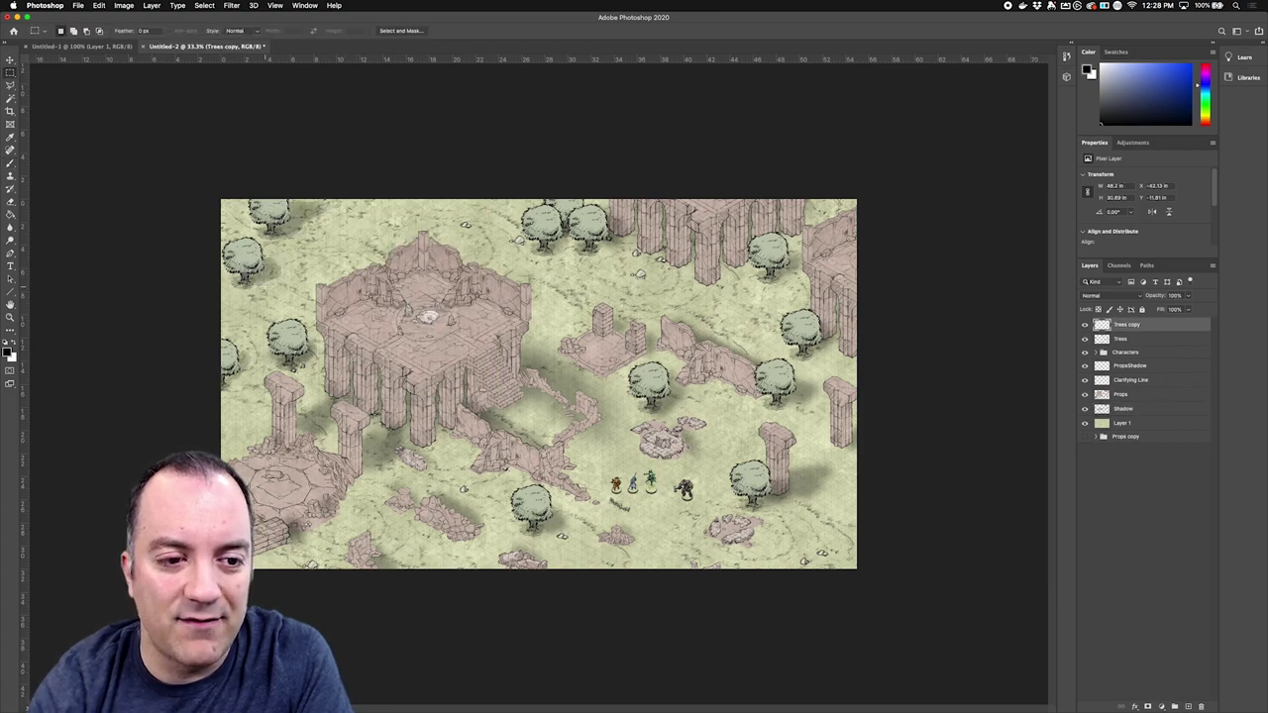
{"action": "key", "text": "ctrl+j"}
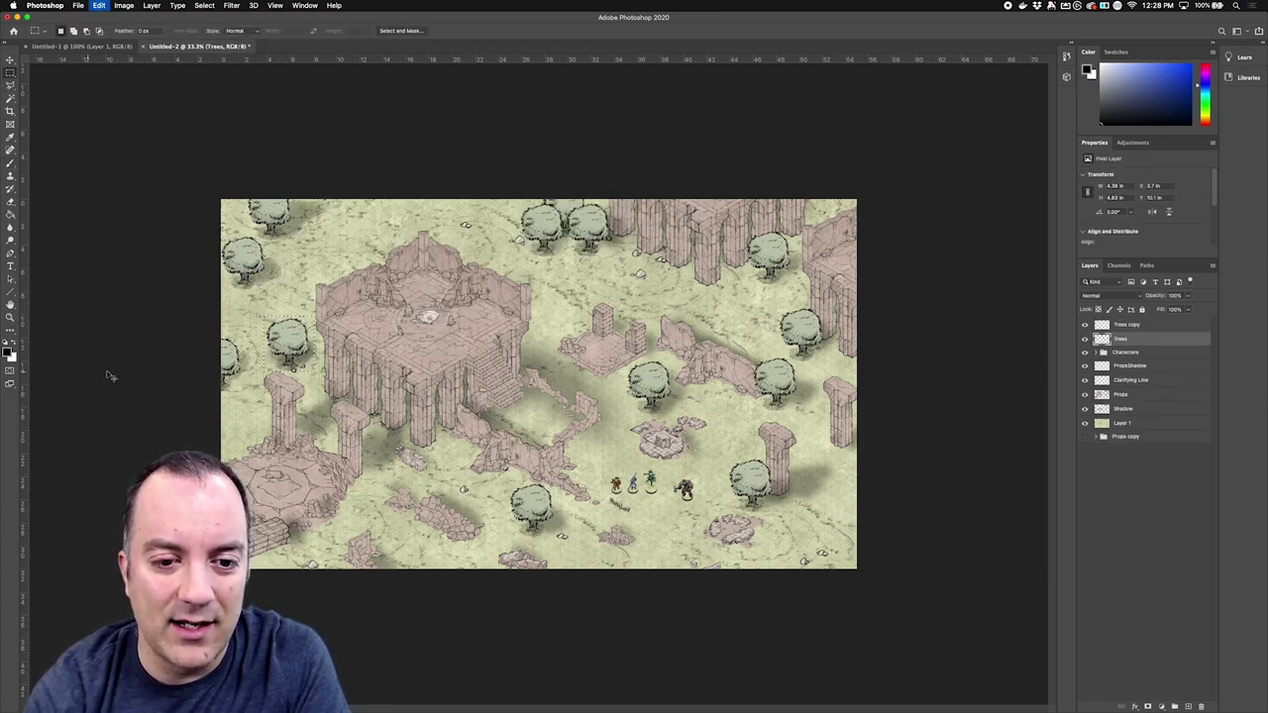
{"action": "left_click_drag", "start_coordinate": [108, 368], "coordinate": [625, 379]}
{"action": "left_click_drag", "start_coordinate": [1101, 317], "coordinate": [1101, 319]}
{"action": "left_click", "coordinate": [1137, 481]}
{"action": "left_click", "coordinate": [1140, 495]}
{"action": "key", "text": "b"}
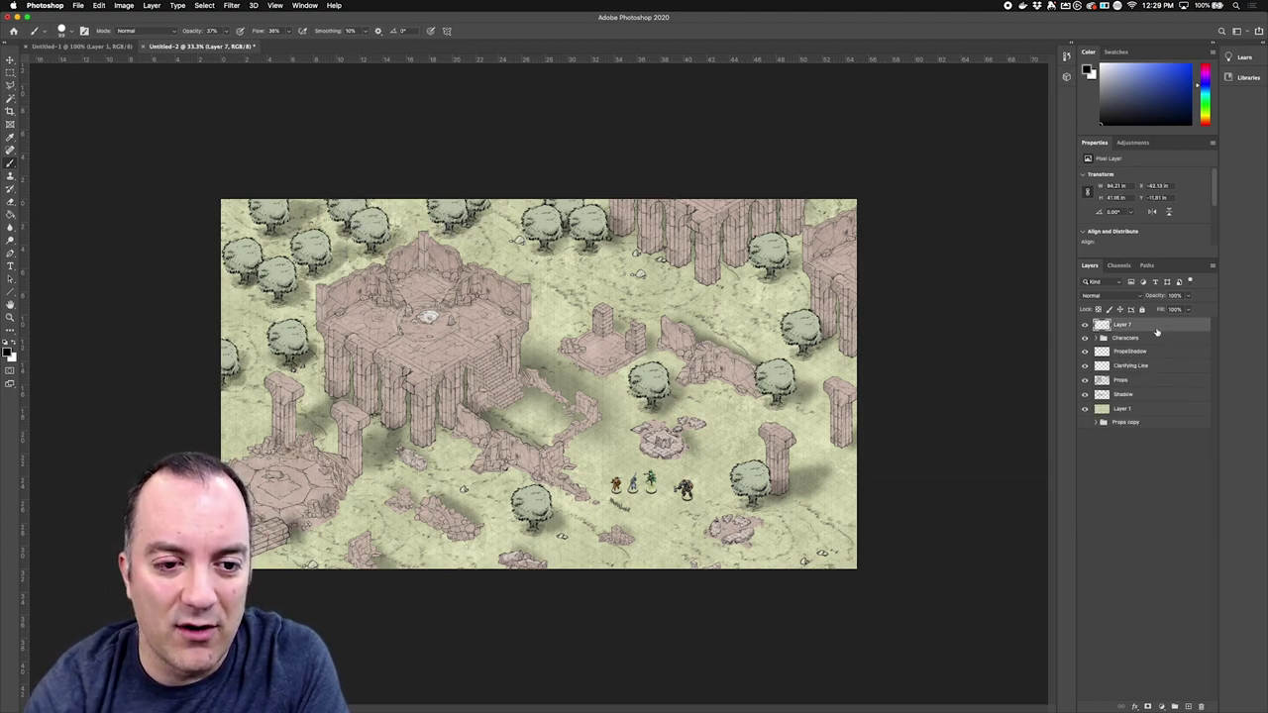
{"action": "left_click", "coordinate": [1142, 463]}
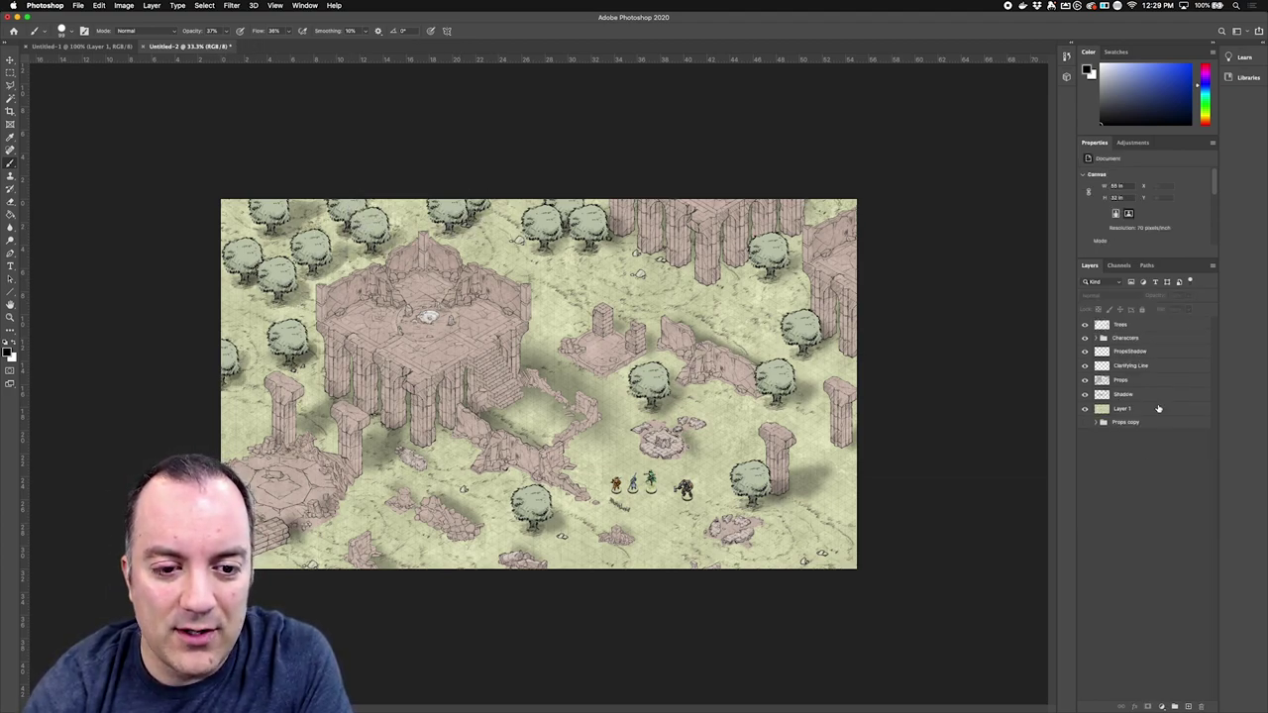
Step: Export the map without the characters as a JPG at 3850 by 2240 px
{"action": "key", "text": "super+equal"}
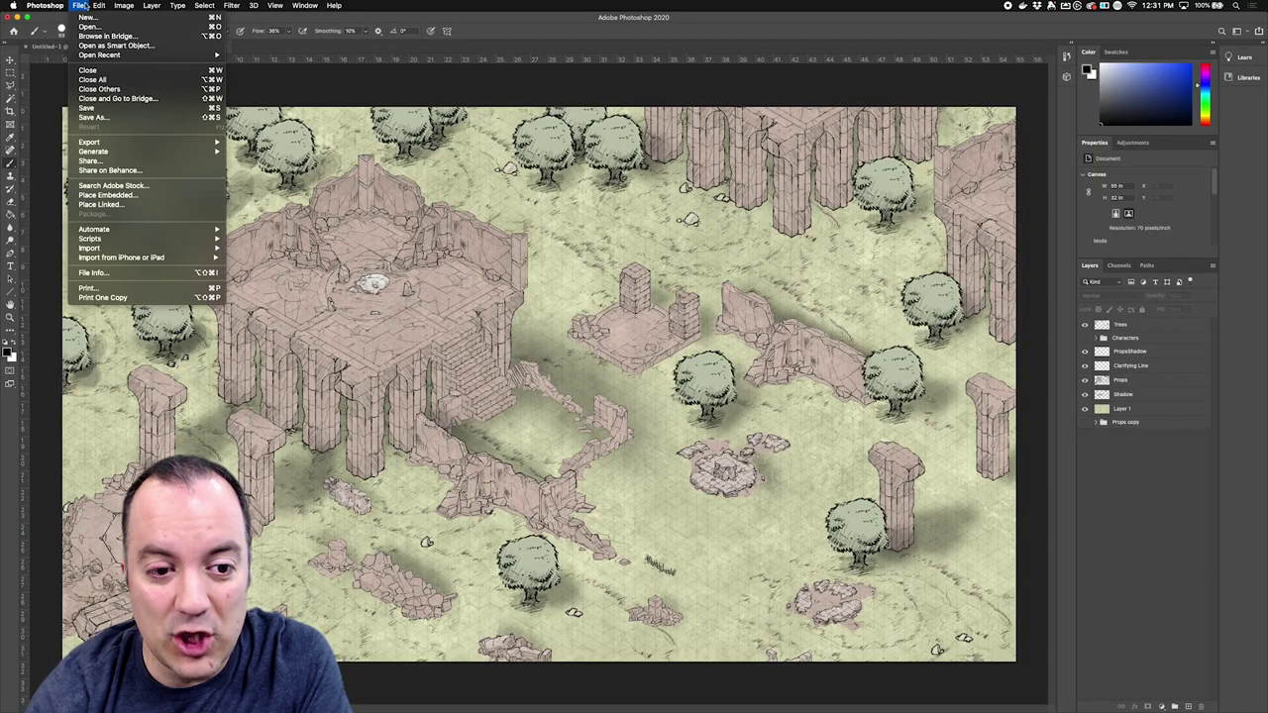
{"action": "mouse_move", "coordinate": [149, 143]}
{"action": "left_click", "coordinate": [264, 152]}
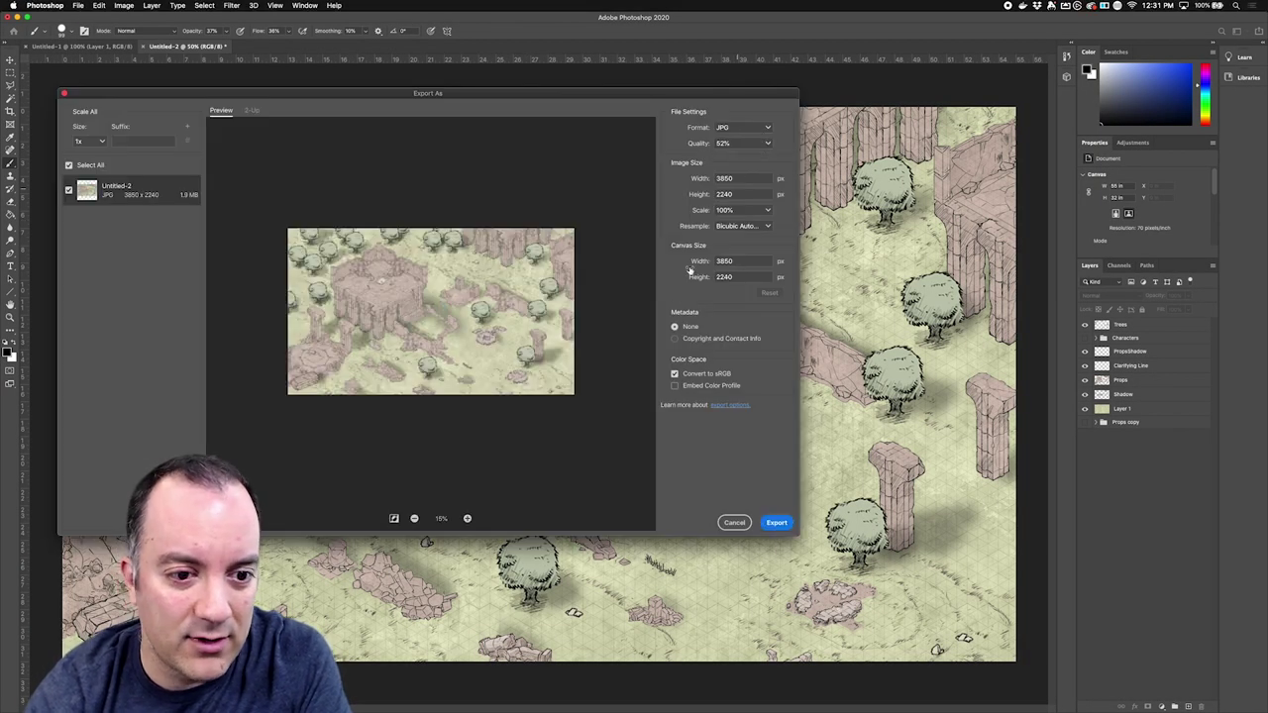
{"action": "left_click", "coordinate": [776, 522]}
{"action": "key", "text": "Return"}
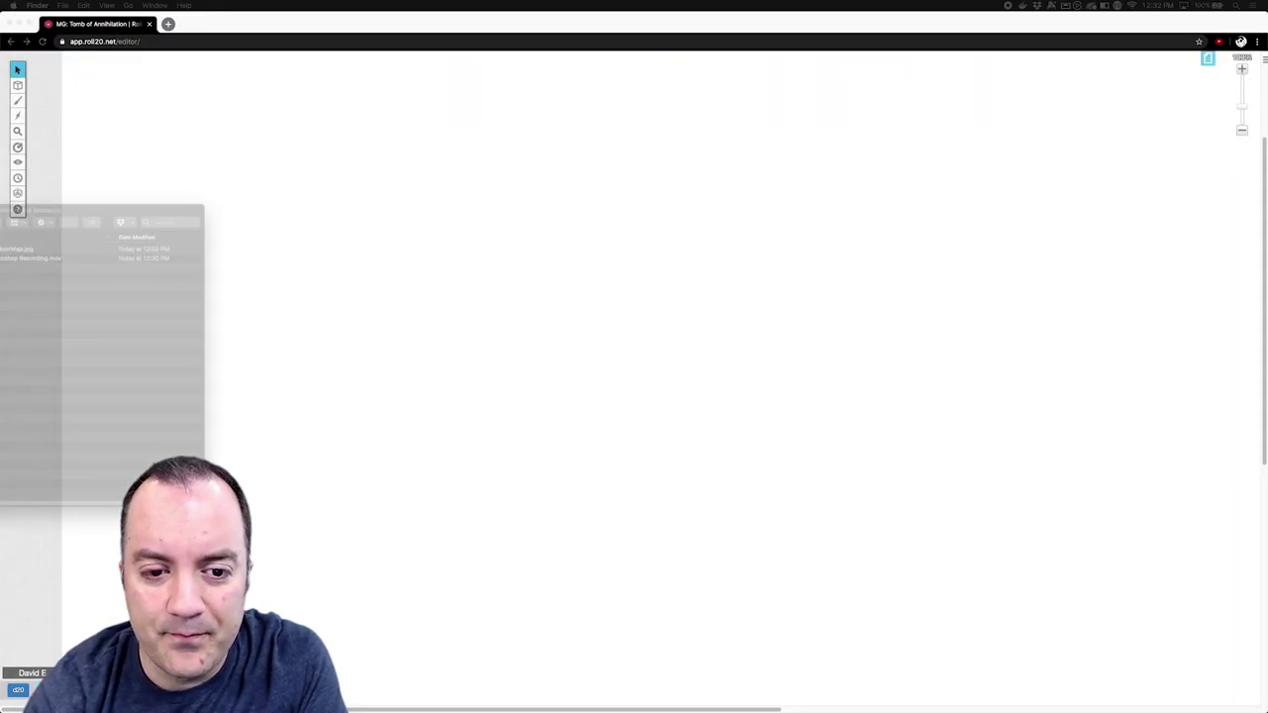
Step: Switch to Roll20, place the exported map image on its page, and open that page, named Outdoor Iso
{"action": "left_click_drag", "start_coordinate": [227, 260], "coordinate": [640, 334]}
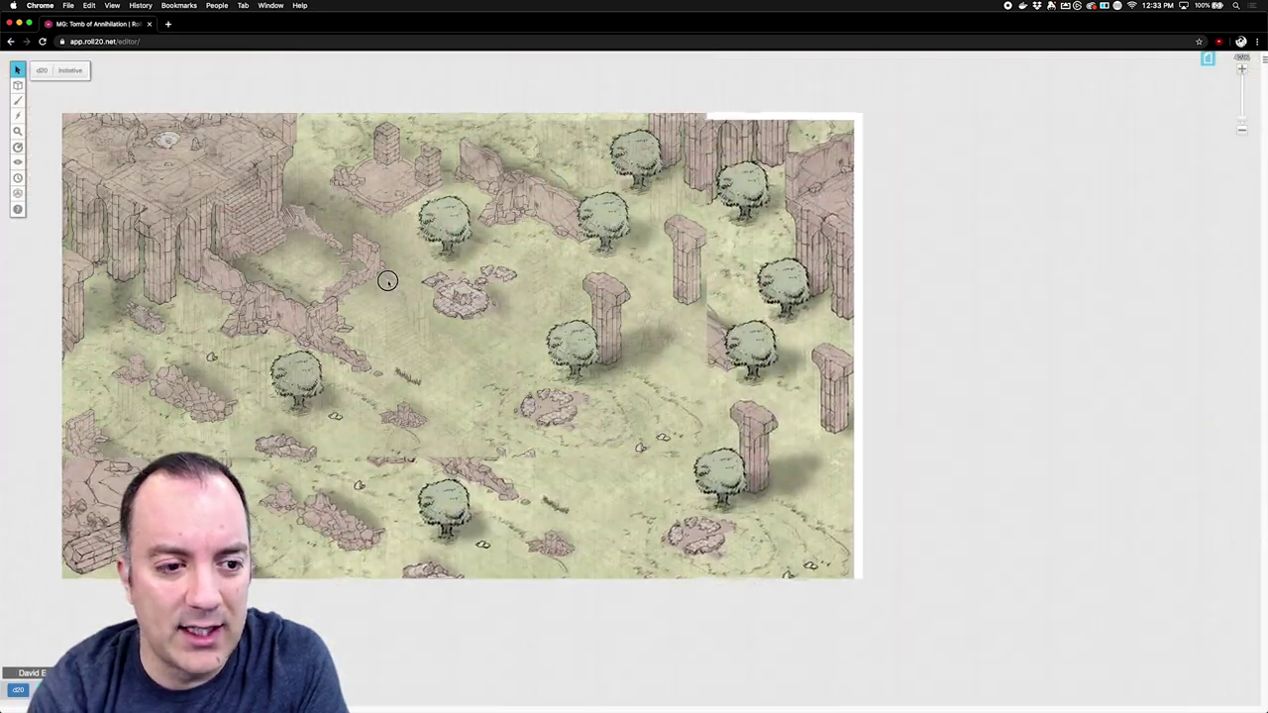
{"action": "left_click", "coordinate": [542, 252]}
{"action": "left_click", "coordinate": [1208, 58]}
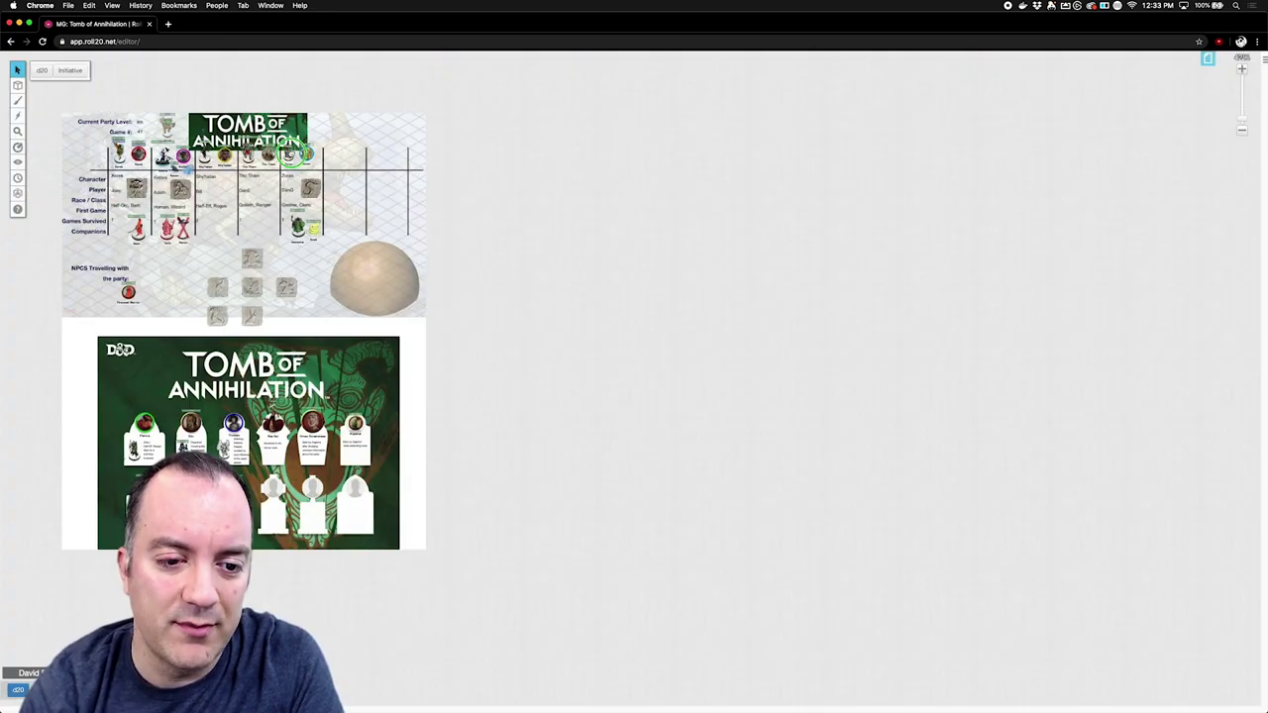
{"action": "left_click", "coordinate": [1208, 58]}
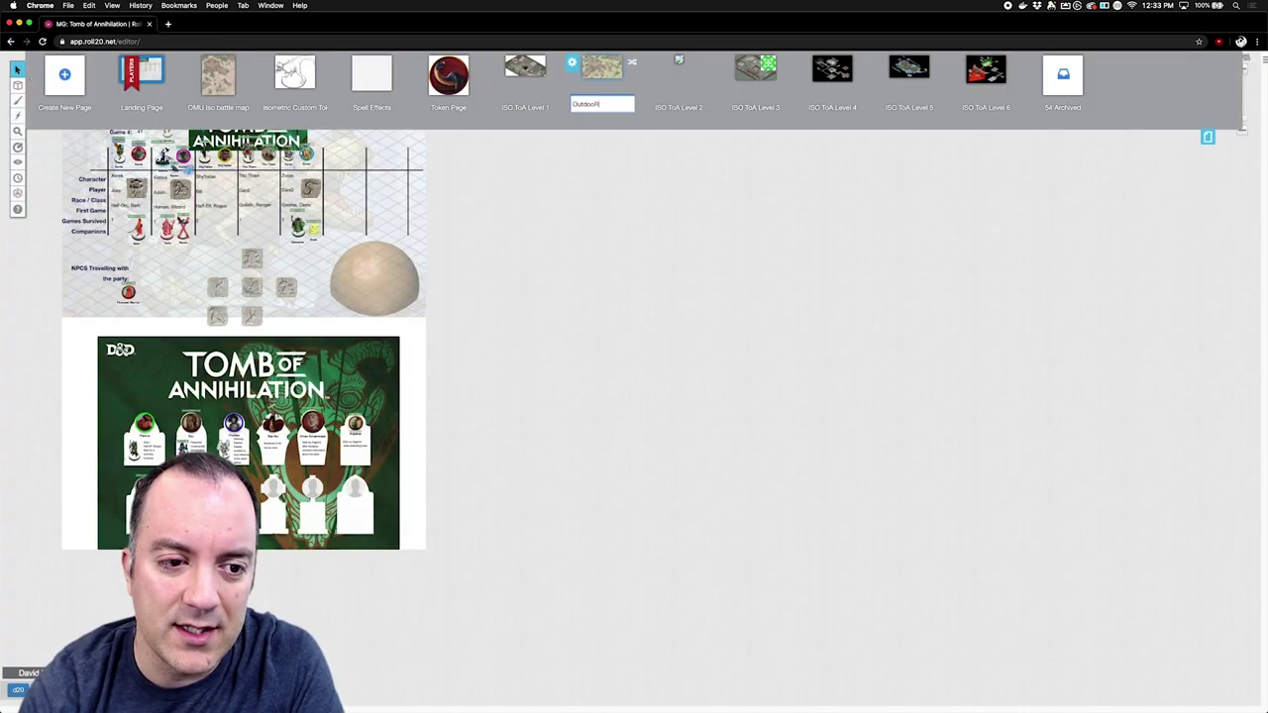
{"action": "left_click", "coordinate": [601, 67]}
{"action": "scroll", "coordinate": [604, 416], "scroll_direction": "up", "scroll_amount": 3}
Step: Move the five party tokens onto the temple ruin's platform and stairs
{"action": "left_click_drag", "start_coordinate": [492, 416], "coordinate": [281, 256]}
{"action": "left_click_drag", "start_coordinate": [568, 431], "coordinate": [342, 224]}
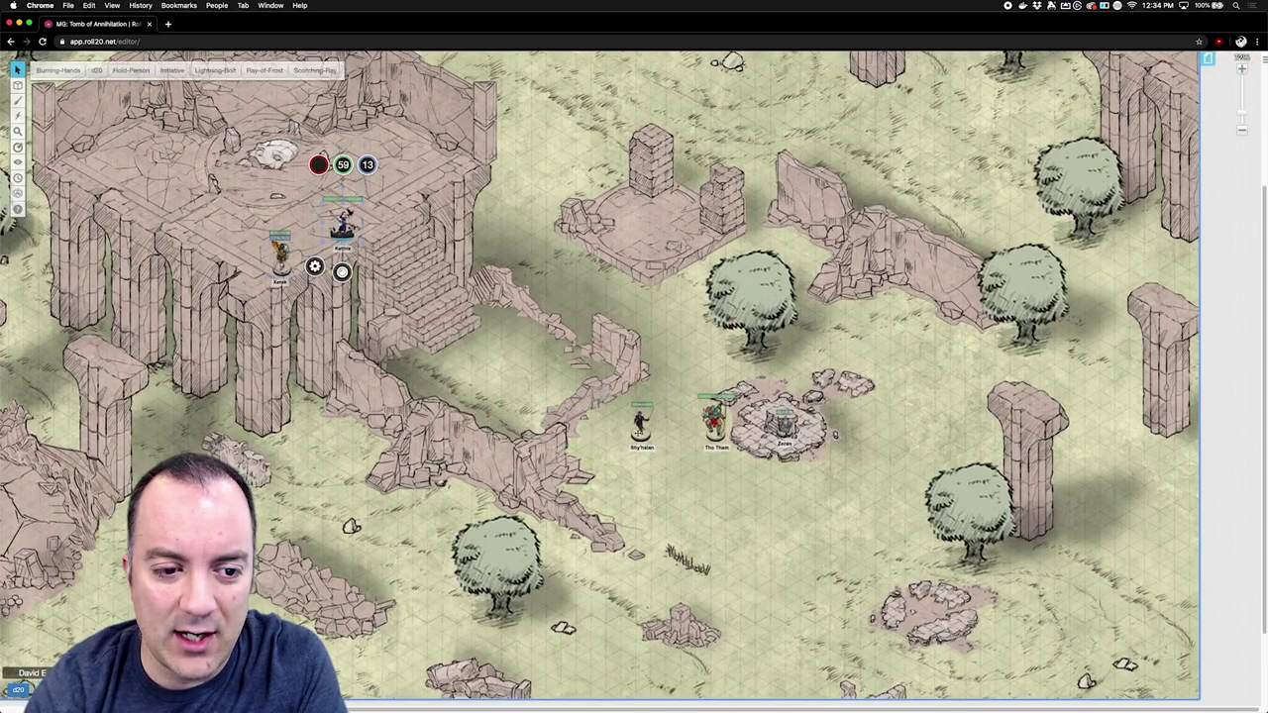
{"action": "left_click_drag", "start_coordinate": [638, 433], "coordinate": [439, 265]}
{"action": "left_click_drag", "start_coordinate": [714, 424], "coordinate": [483, 326]}
{"action": "left_click_drag", "start_coordinate": [786, 424], "coordinate": [451, 350]}
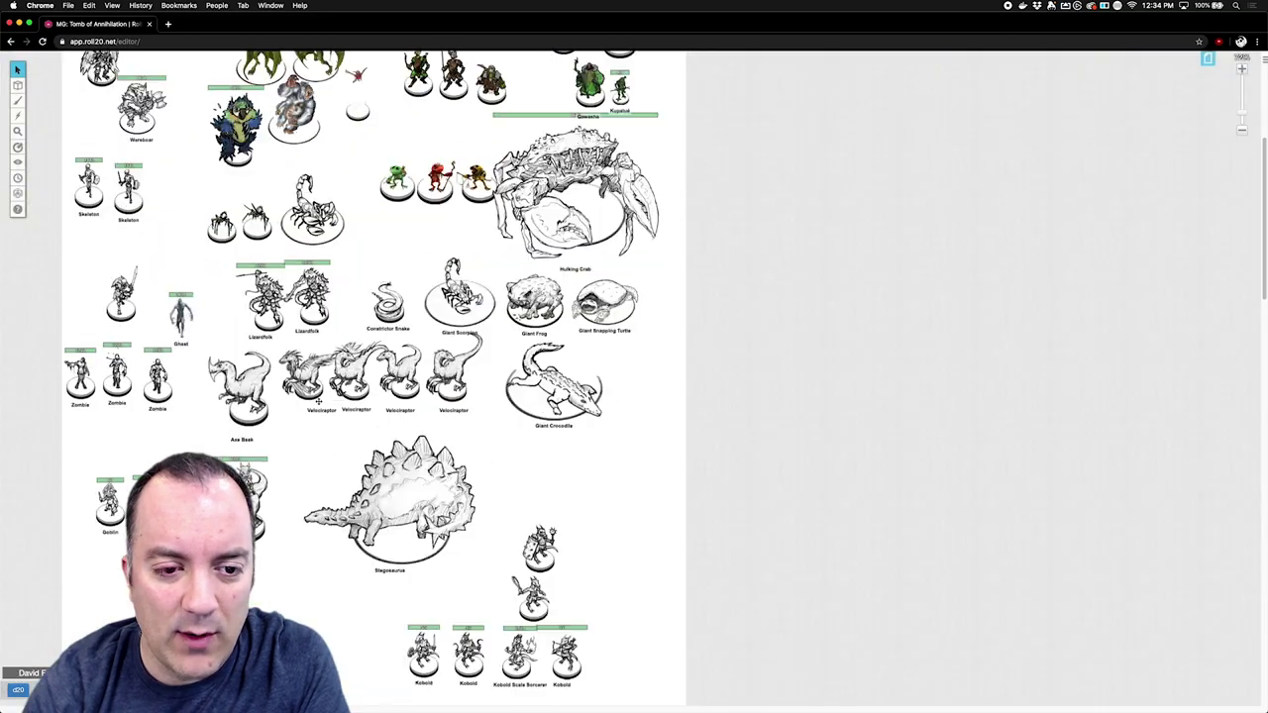
Step: Copy the group of kobold tokens from the isometric custom token page and paste it onto the Outdoor Iso page
{"action": "scroll", "coordinate": [442, 446], "scroll_direction": "down", "scroll_amount": 5}
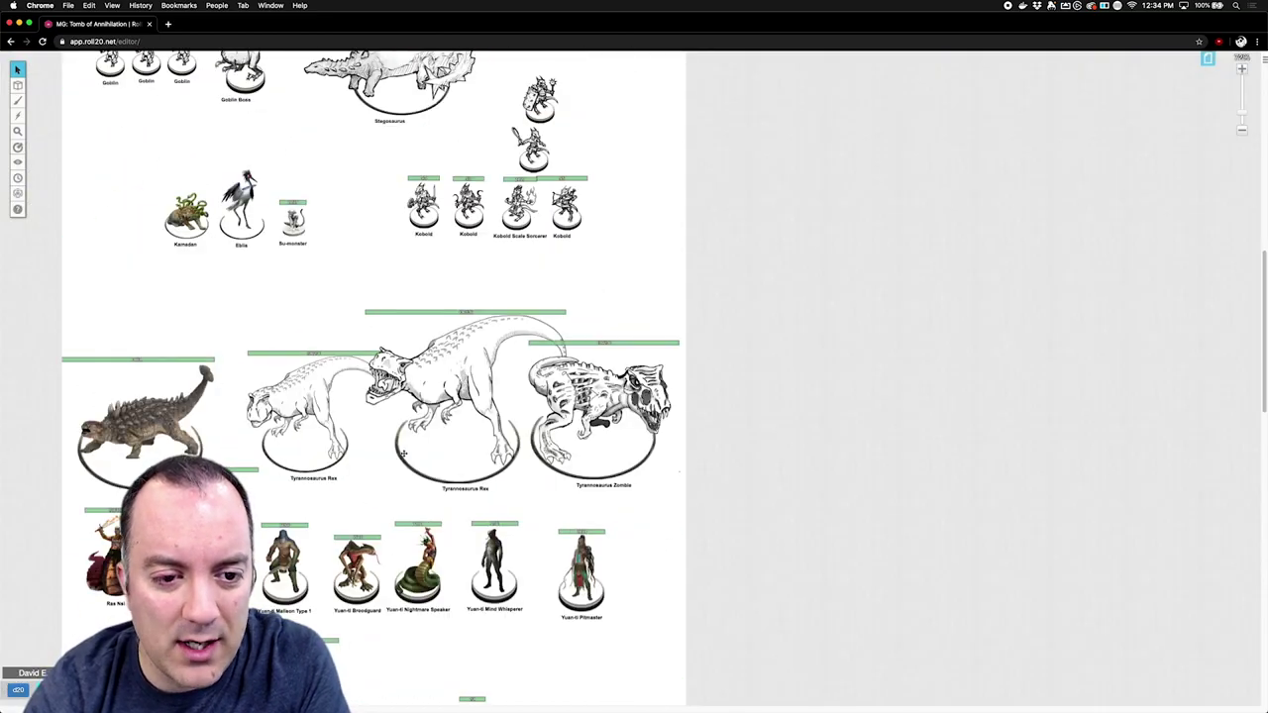
{"action": "scroll", "coordinate": [443, 446], "scroll_direction": "up", "scroll_amount": 3}
{"action": "left_click_drag", "start_coordinate": [630, 431], "coordinate": [401, 287]}
{"action": "right_click", "coordinate": [547, 307]}
{"action": "left_click", "coordinate": [557, 245]}
{"action": "left_click", "coordinate": [1207, 60]}
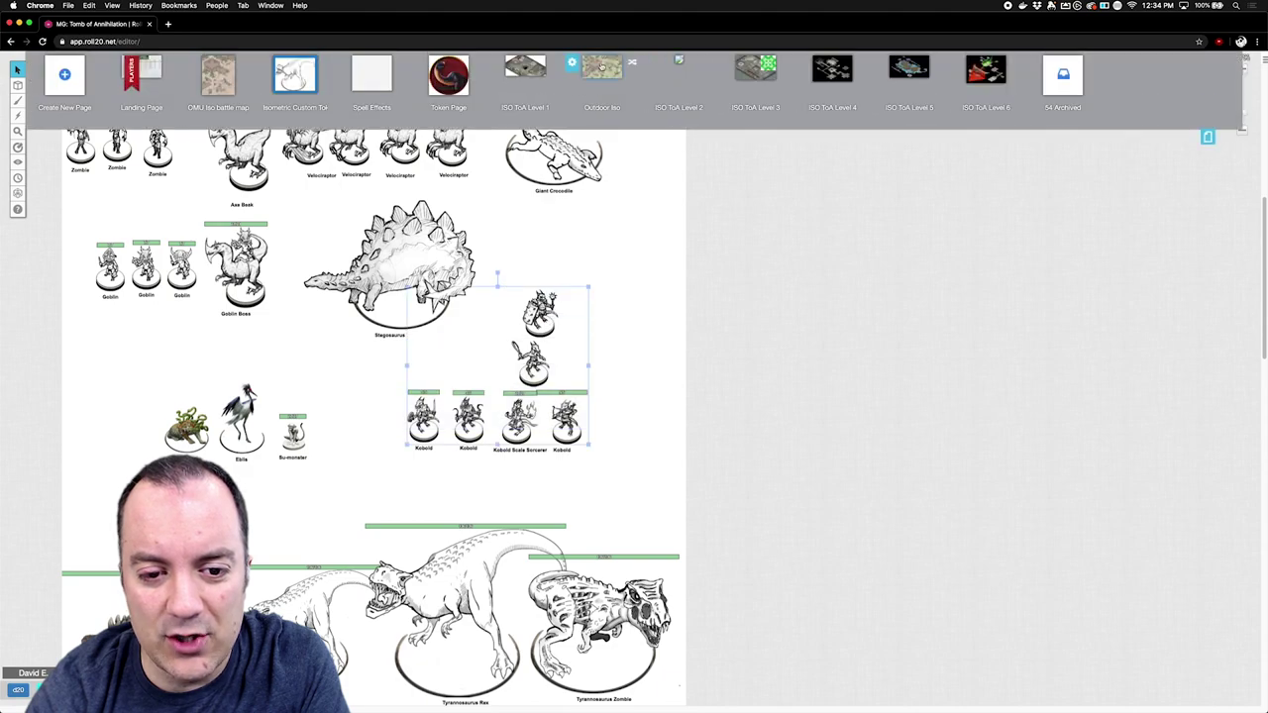
{"action": "left_click", "coordinate": [597, 67]}
{"action": "key", "text": "ctrl+v"}
Step: Spread the pasted kobold tokens around the stone circle and nearby ruins, deleting a surplus one
{"action": "left_click_drag", "start_coordinate": [814, 289], "coordinate": [493, 479]}
{"action": "left_click_drag", "start_coordinate": [766, 288], "coordinate": [710, 343]}
{"action": "key", "text": "Delete"}
{"action": "left_click_drag", "start_coordinate": [697, 424], "coordinate": [826, 389]}
{"action": "left_click_drag", "start_coordinate": [632, 423], "coordinate": [702, 399]}
{"action": "right_click", "coordinate": [828, 386]}
{"action": "left_click", "coordinate": [864, 428]}
Step: Give the Kobold Scale Sorcerer token a red tint in its token settings
{"action": "double_click", "coordinate": [710, 344]}
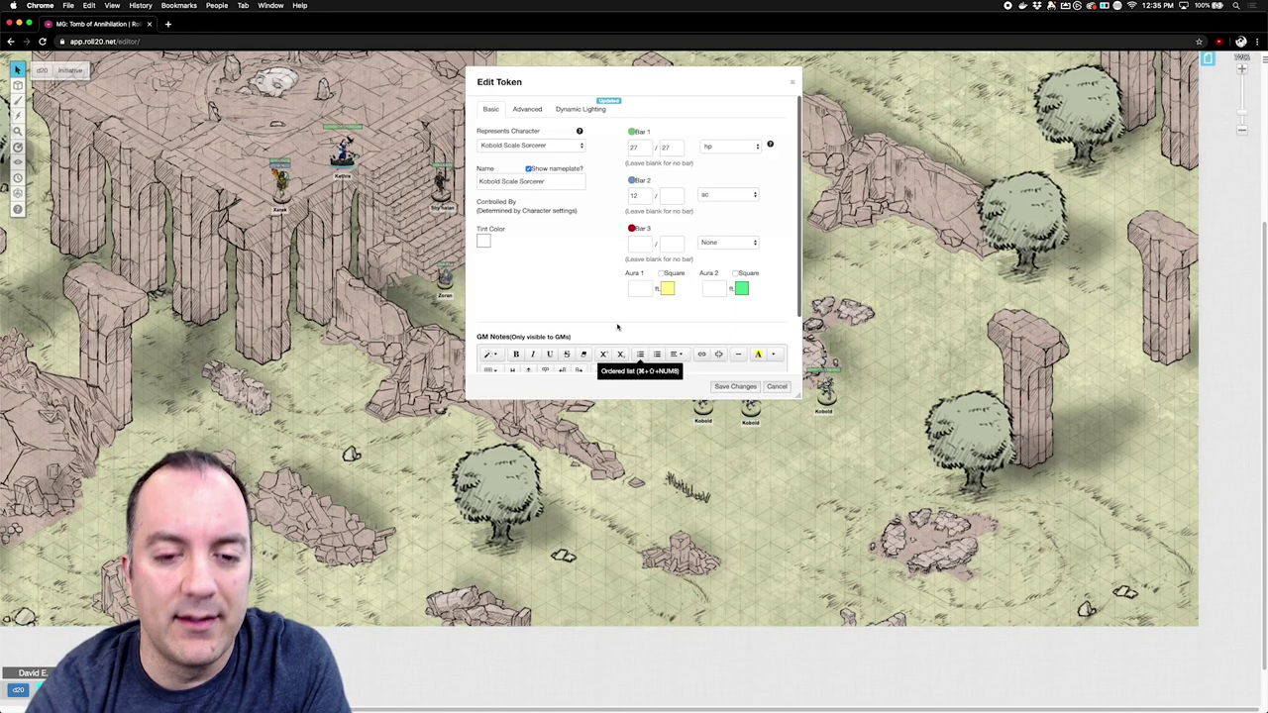
{"action": "left_click", "coordinate": [483, 241]}
{"action": "left_click", "coordinate": [451, 263]}
{"action": "left_click_drag", "start_coordinate": [614, 83], "coordinate": [459, 136]}
{"action": "left_click", "coordinate": [583, 439]}
{"action": "double_click", "coordinate": [710, 344]}
{"action": "left_click", "coordinate": [483, 241]}
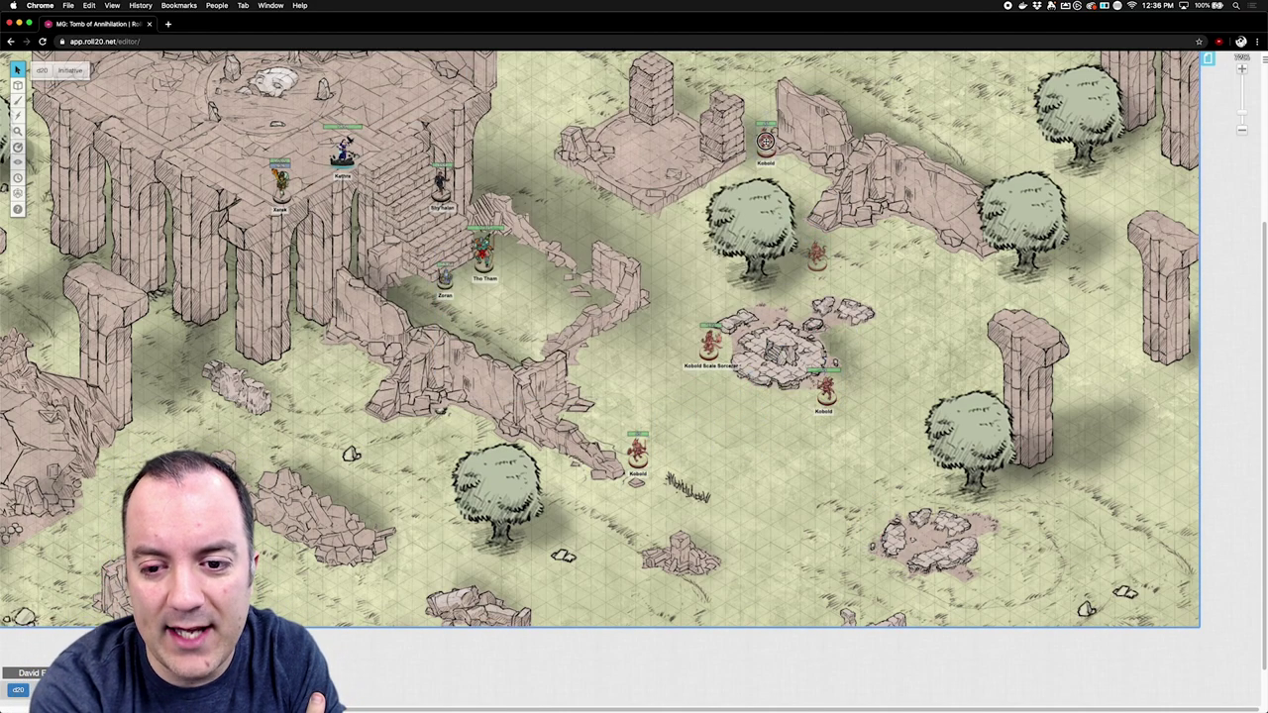
Step: Gather the party tokens in the ruined enclosure below the stairs and move the kobolds to the map's lower pillar and rubble
{"action": "left_click_drag", "start_coordinate": [765, 142], "coordinate": [756, 134]}
{"action": "left_click_drag", "start_coordinate": [343, 153], "coordinate": [508, 309]}
{"action": "left_click_drag", "start_coordinate": [441, 186], "coordinate": [553, 285]}
{"action": "left_click_drag", "start_coordinate": [281, 185], "coordinate": [467, 311]}
{"action": "left_click_drag", "start_coordinate": [826, 390], "coordinate": [1073, 433]}
{"action": "left_click_drag", "start_coordinate": [710, 344], "coordinate": [1009, 489]}
{"action": "left_click_drag", "start_coordinate": [637, 453], "coordinate": [727, 577]}
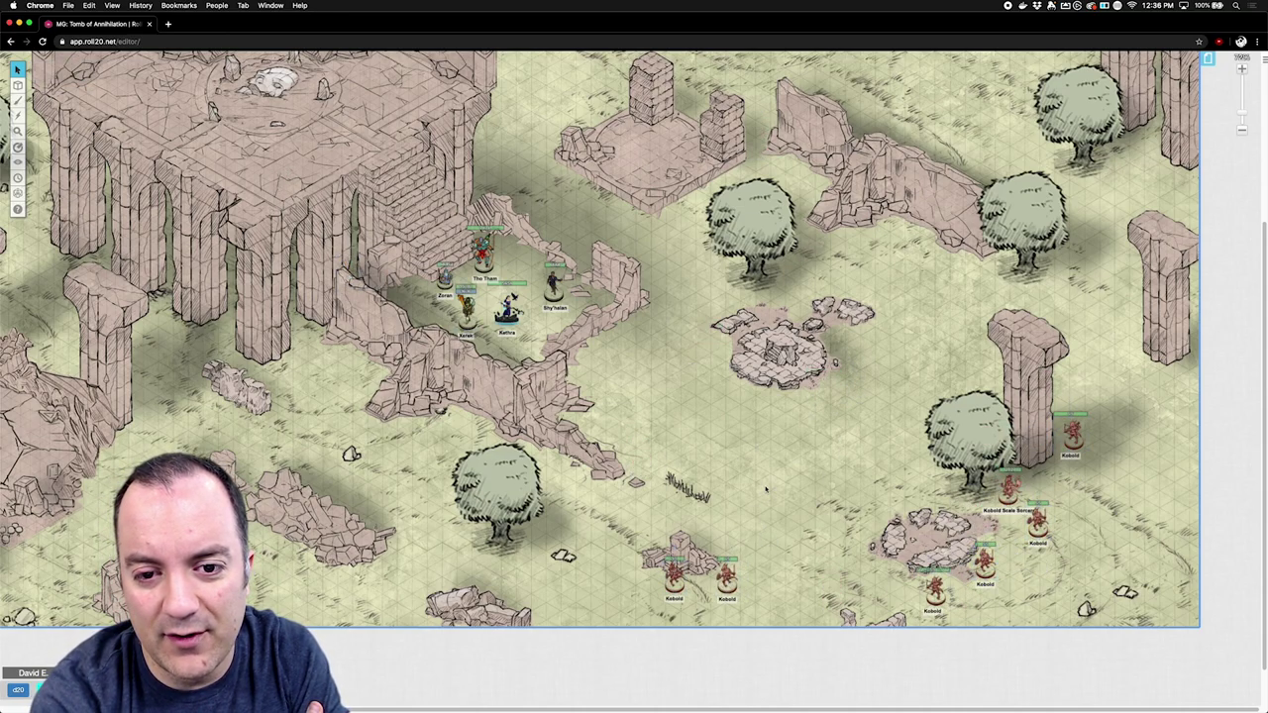
Step: Paste more red kobold tokens and place them around the stone circle, the central tree and the broken wall
{"action": "scroll", "coordinate": [798, 460], "scroll_direction": "down", "scroll_amount": 1}
{"action": "key", "text": "ctrl+v"}
{"action": "left_click_drag", "start_coordinate": [776, 330], "coordinate": [787, 248]}
{"action": "left_click_drag", "start_coordinate": [826, 302], "coordinate": [816, 327]}
{"action": "left_click_drag", "start_coordinate": [849, 233], "coordinate": [822, 231]}
{"action": "left_click_drag", "start_coordinate": [914, 175], "coordinate": [888, 204]}
{"action": "left_click_drag", "start_coordinate": [880, 261], "coordinate": [757, 146]}
Step: Open the Spell Effects page and examine its spell area templates
{"action": "left_click", "coordinate": [841, 432]}
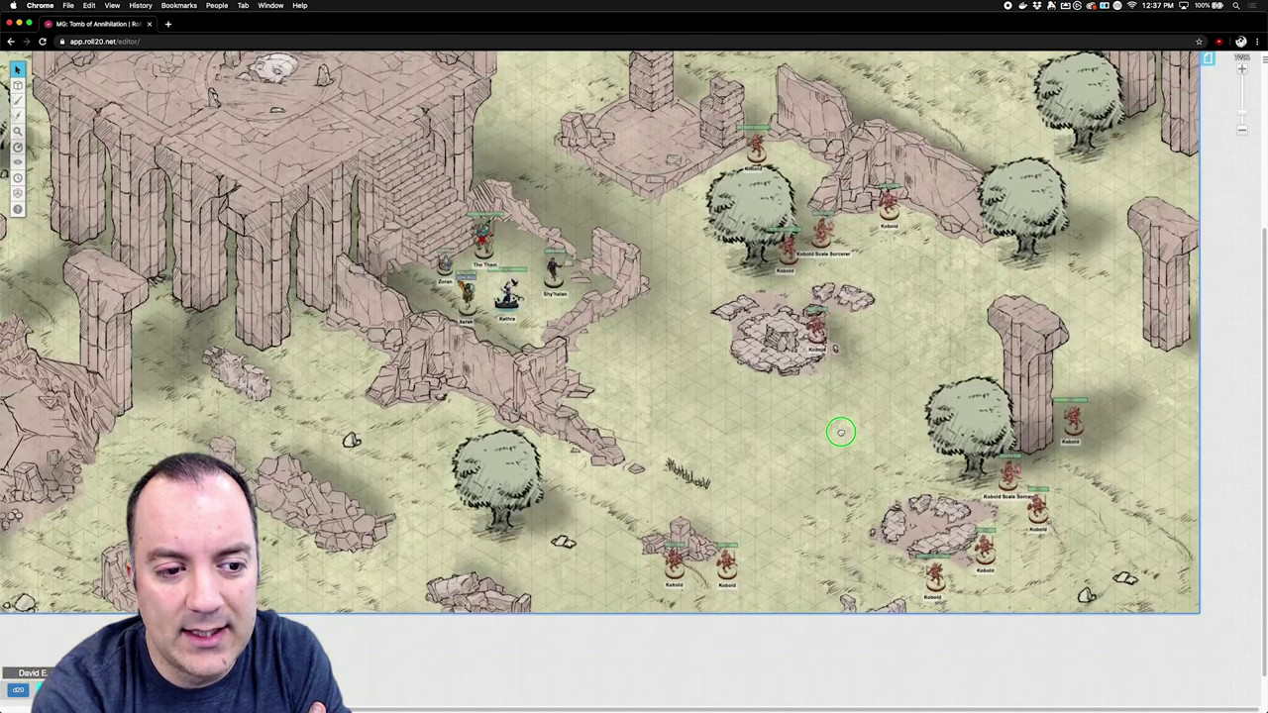
{"action": "left_click_drag", "start_coordinate": [841, 432], "coordinate": [841, 473]}
{"action": "left_click", "coordinate": [1208, 59]}
{"action": "left_click", "coordinate": [453, 79]}
{"action": "scroll", "coordinate": [634, 376], "scroll_direction": "up", "scroll_amount": 1}
{"action": "scroll", "coordinate": [634, 377], "scroll_direction": "down", "scroll_amount": 4}
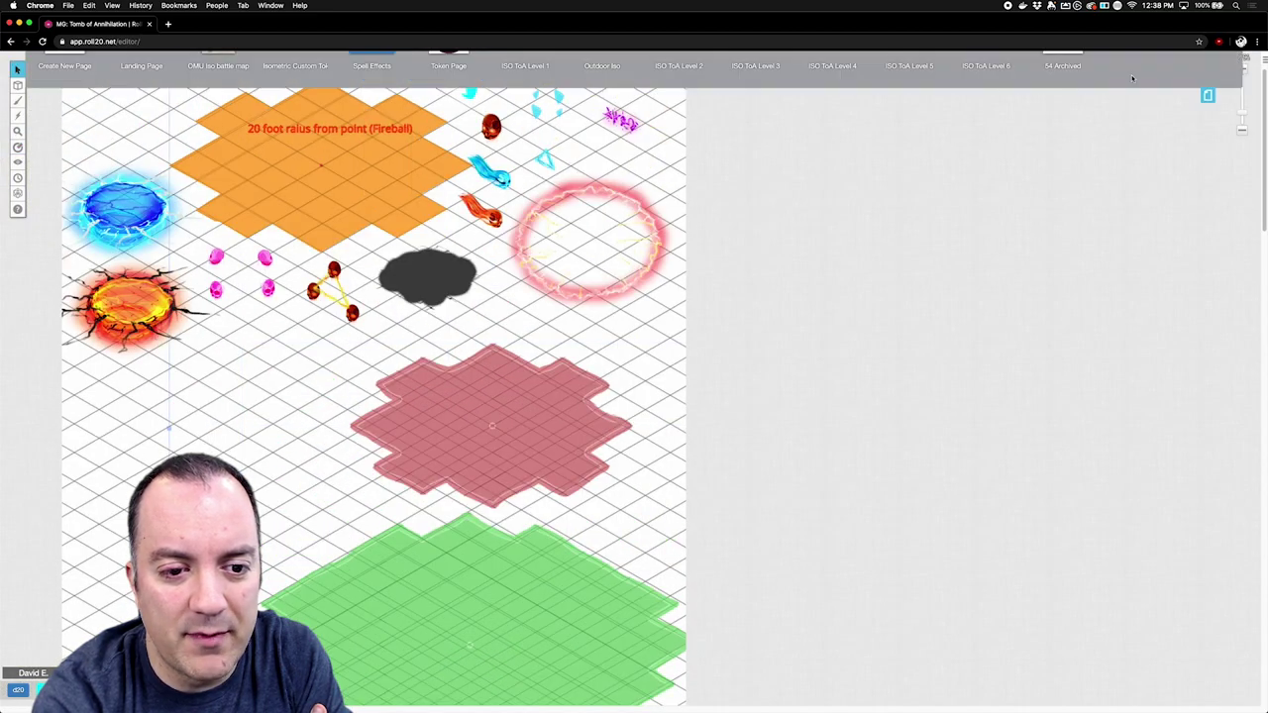
Step: Position the spell area templates on the outdoor map, with the red one over the party, and activate the measuring tool
{"action": "left_click", "coordinate": [218, 77]}
{"action": "right_click", "coordinate": [602, 303]}
{"action": "left_click", "coordinate": [622, 320]}
{"action": "left_click_drag", "start_coordinate": [646, 342], "coordinate": [541, 348]}
{"action": "left_click", "coordinate": [18, 147]}
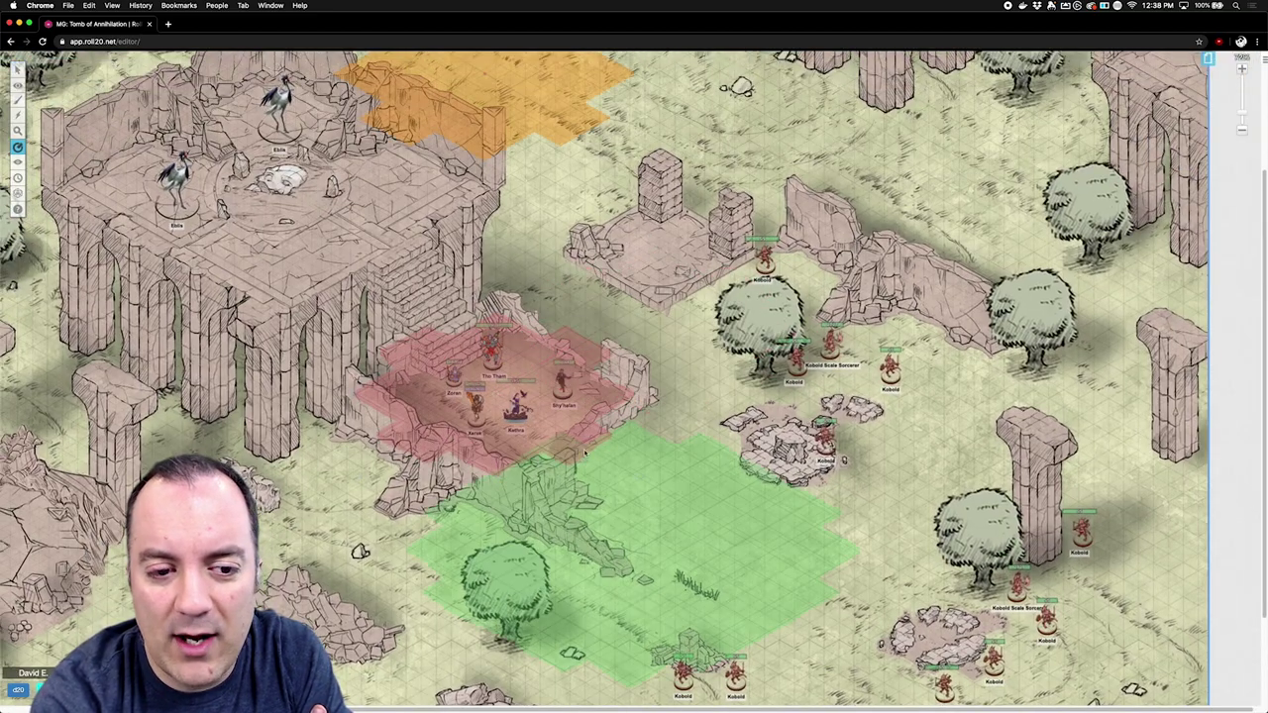
{"action": "left_click", "coordinate": [530, 359]}
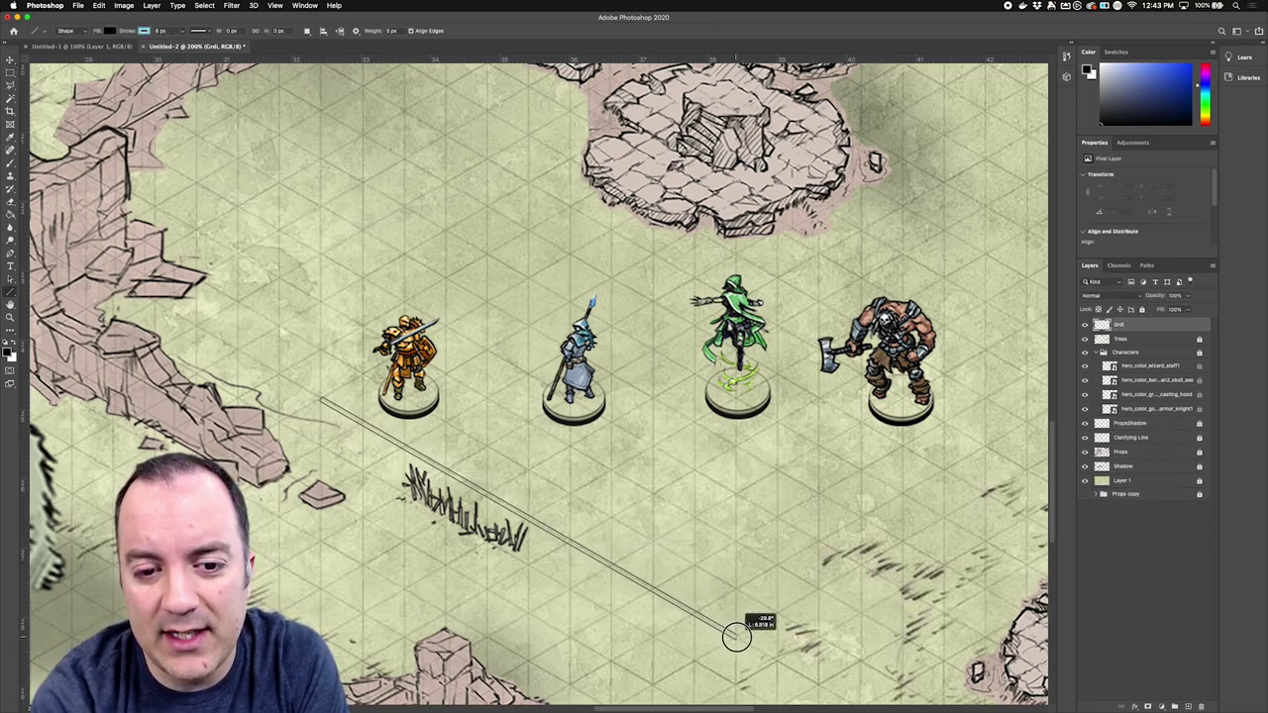
Step: Switch to Photoshop and draw four parallel blue lines about 6.9 in long, descending to the right along the isometric guides near the characters
{"action": "left_click_drag", "start_coordinate": [736, 637], "coordinate": [735, 637]}
{"action": "left_click_drag", "start_coordinate": [399, 345], "coordinate": [818, 588]}
{"action": "left_click_drag", "start_coordinate": [485, 301], "coordinate": [904, 541]}
{"action": "left_click_drag", "start_coordinate": [986, 495], "coordinate": [570, 256]}
Step: Draw six parallel blue lines rising to the right across the first four to form a grid of diamond cells
{"action": "left_click_drag", "start_coordinate": [570, 256], "coordinate": [319, 400]}
{"action": "left_click_drag", "start_coordinate": [404, 447], "coordinate": [651, 303]}
{"action": "left_click_drag", "start_coordinate": [485, 493], "coordinate": [735, 351]}
{"action": "left_click_drag", "start_coordinate": [530, 518], "coordinate": [819, 397]}
{"action": "left_click_drag", "start_coordinate": [653, 588], "coordinate": [902, 445]}
{"action": "left_click_drag", "start_coordinate": [736, 636], "coordinate": [986, 494]}
Step: Merge all the blue line shapes with the Grid layer into a single layer
{"action": "left_click", "coordinate": [1151, 453], "text": "shift"}
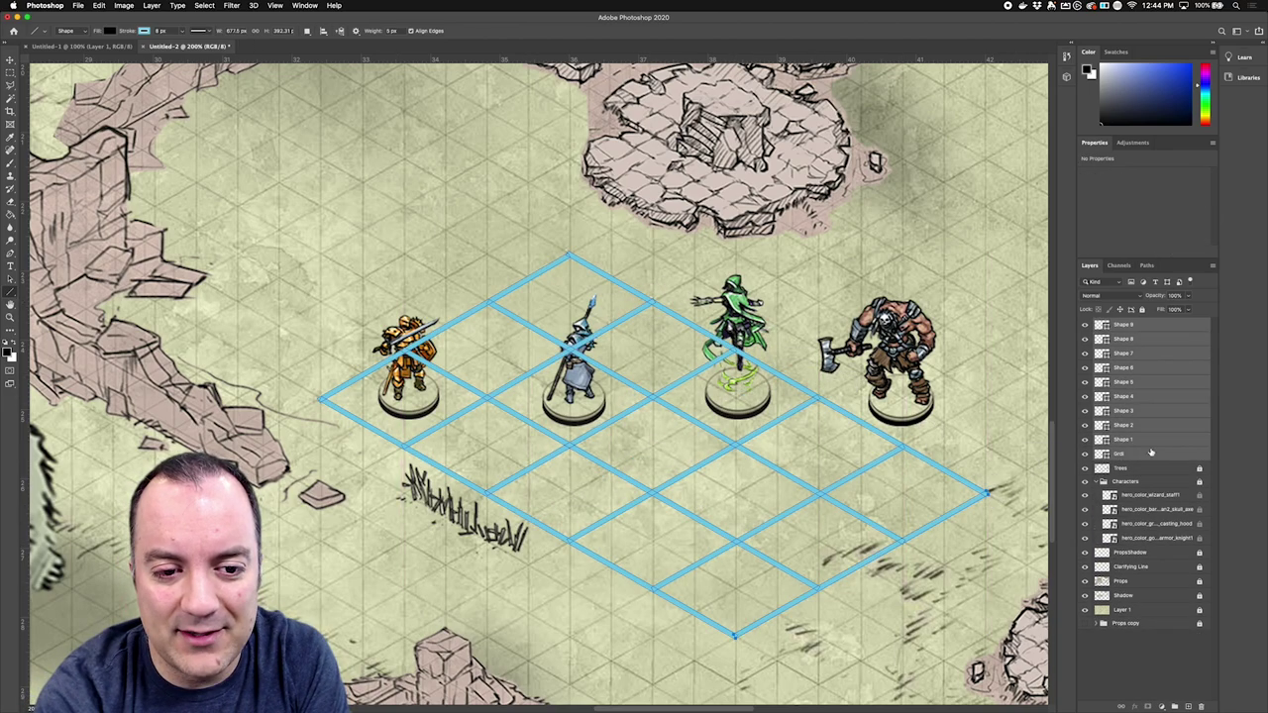
{"action": "key", "text": "super+e"}
{"action": "key", "text": "super+minus"}
{"action": "key", "text": "super+minus"}
Step: Move a copy of the blue grid patch up and to the right of the original along the isometric guides
{"action": "key", "text": "v"}
{"action": "left_click", "coordinate": [1134, 343], "text": "shift"}
{"action": "left_click_drag", "start_coordinate": [602, 423], "coordinate": [688, 359]}
{"action": "left_click", "coordinate": [1134, 324]}
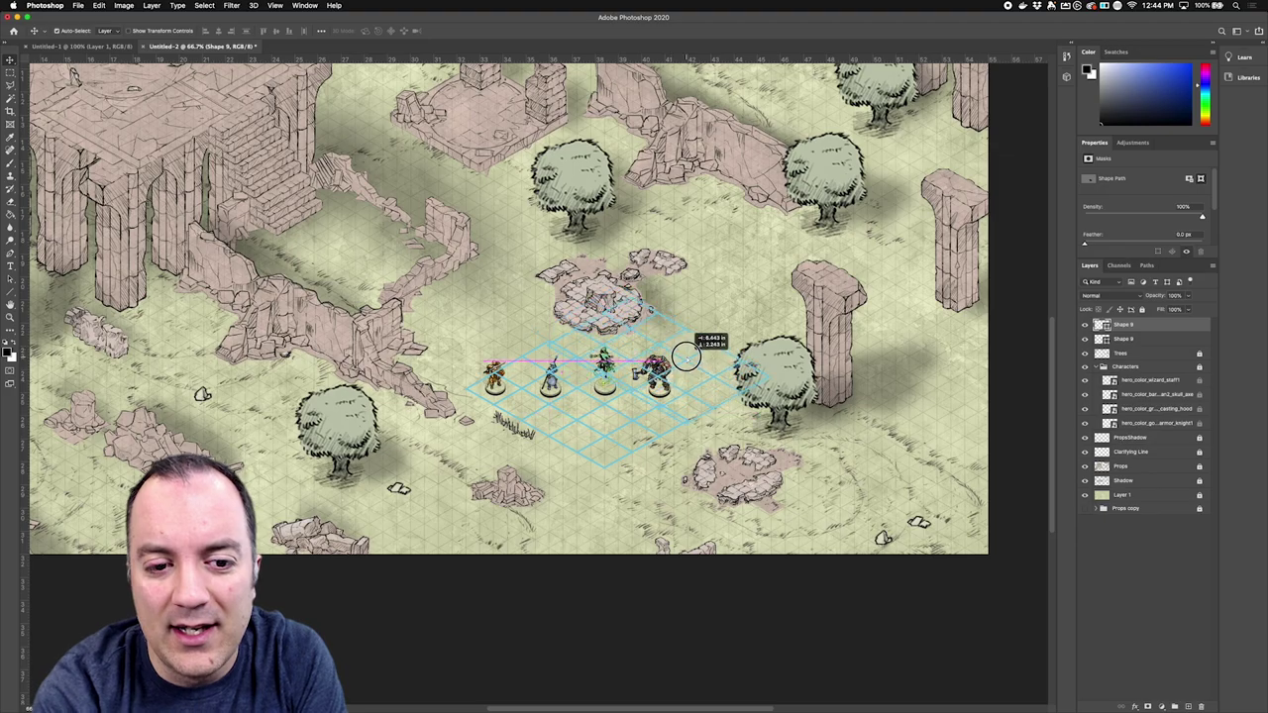
{"action": "scroll", "coordinate": [566, 356], "scroll_direction": "up", "scroll_amount": 2}
{"action": "left_click_drag", "start_coordinate": [535, 313], "coordinate": [510, 250]}
{"action": "scroll", "coordinate": [525, 309], "scroll_direction": "down", "scroll_amount": 2}
Step: Align the copied grid patch so its lines continue the original's, and merge the patches
{"action": "left_click", "coordinate": [502, 232]}
{"action": "left_click_drag", "start_coordinate": [386, 275], "coordinate": [600, 268]}
{"action": "scroll", "coordinate": [600, 270], "scroll_direction": "up", "scroll_amount": 3}
{"action": "left_click_drag", "start_coordinate": [602, 271], "coordinate": [379, 426]}
{"action": "scroll", "coordinate": [606, 287], "scroll_direction": "down", "scroll_amount": 2}
{"action": "scroll", "coordinate": [743, 210], "scroll_direction": "up", "scroll_amount": 3}
{"action": "left_click_drag", "start_coordinate": [380, 426], "coordinate": [362, 420]}
{"action": "scroll", "coordinate": [618, 302], "scroll_direction": "down", "scroll_amount": 4}
{"action": "left_click", "coordinate": [1160, 368], "text": "shift"}
{"action": "key", "text": "super+e"}
{"action": "key", "text": "super+v"}
{"action": "key", "text": "super+z"}
{"action": "key", "text": "super+a"}
{"action": "key", "text": "super+v"}
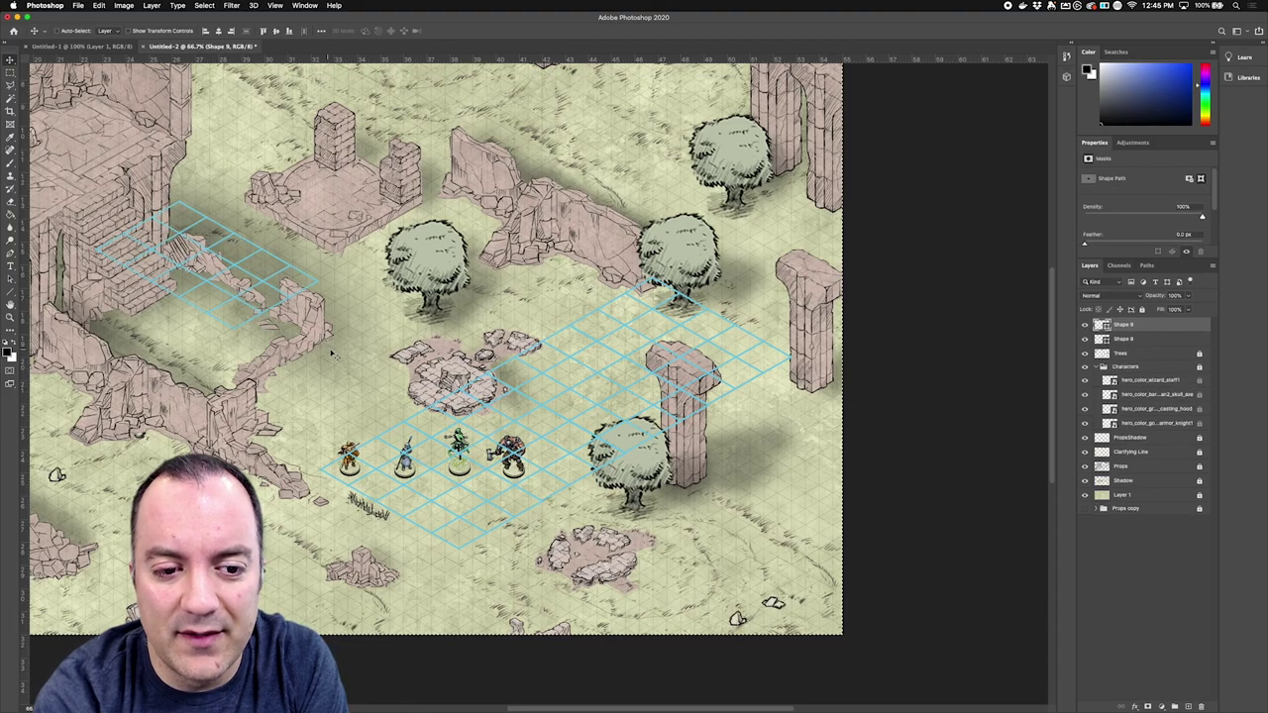
{"action": "key", "text": "super+z"}
Step: Shift the grid patch to the left and duplicate its layer twice
{"action": "left_click_drag", "start_coordinate": [742, 387], "coordinate": [682, 387]}
{"action": "right_click", "coordinate": [1144, 325]}
{"action": "left_click", "coordinate": [1101, 330]}
{"action": "key", "text": "Return"}
{"action": "scroll", "coordinate": [753, 426], "scroll_direction": "down", "scroll_amount": 2}
{"action": "scroll", "coordinate": [676, 436], "scroll_direction": "up", "scroll_amount": 3}
{"action": "right_click", "coordinate": [1130, 325]}
{"action": "left_click", "coordinate": [1099, 331]}
{"action": "key", "text": "Return"}
Step: Fine-align the duplicated grid patches with the neighbouring lines and merge them into one layer
{"action": "scroll", "coordinate": [243, 434], "scroll_direction": "up", "scroll_amount": 3}
{"action": "left_click_drag", "start_coordinate": [250, 440], "coordinate": [239, 435]}
{"action": "left_click", "coordinate": [641, 549]}
{"action": "scroll", "coordinate": [641, 550], "scroll_direction": "right", "scroll_amount": 4}
{"action": "scroll", "coordinate": [640, 550], "scroll_direction": "down", "scroll_amount": 3}
{"action": "left_click_drag", "start_coordinate": [564, 516], "coordinate": [567, 519]}
{"action": "scroll", "coordinate": [565, 518], "scroll_direction": "left", "scroll_amount": 4}
{"action": "left_click_drag", "start_coordinate": [200, 216], "coordinate": [197, 214]}
{"action": "scroll", "coordinate": [400, 360], "scroll_direction": "left", "scroll_amount": 3}
{"action": "scroll", "coordinate": [400, 360], "scroll_direction": "down", "scroll_amount": 3}
{"action": "left_click", "coordinate": [1139, 353], "text": "shift"}
{"action": "key", "text": "super+e"}
Step: Move the merged grid to the map's upper-left area over the temple ruin and align it with the isometric guides
{"action": "left_click_drag", "start_coordinate": [545, 451], "coordinate": [337, 220]}
{"action": "scroll", "coordinate": [441, 104], "scroll_direction": "up", "scroll_amount": 1}
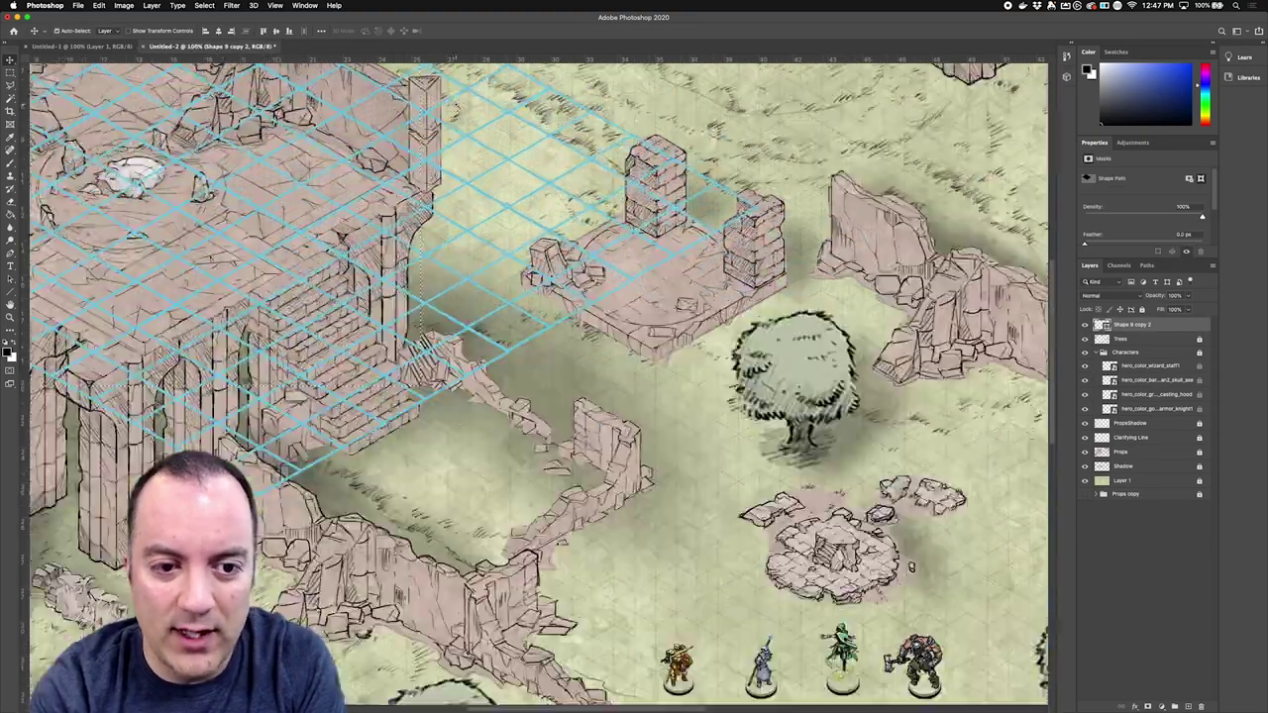
{"action": "scroll", "coordinate": [535, 238], "scroll_direction": "up", "scroll_amount": 4}
{"action": "left_click_drag", "start_coordinate": [575, 248], "coordinate": [496, 190]}
{"action": "scroll", "coordinate": [515, 287], "scroll_direction": "right", "scroll_amount": 7}
{"action": "scroll", "coordinate": [528, 385], "scroll_direction": "up", "scroll_amount": 1}
{"action": "scroll", "coordinate": [540, 381], "scroll_direction": "down", "scroll_amount": 2}
Step: Duplicate the grid, align the copy along the map's upper edge to the right, and merge both grid layers
{"action": "key", "text": "super+j"}
{"action": "left_click_drag", "start_coordinate": [401, 269], "coordinate": [644, 130]}
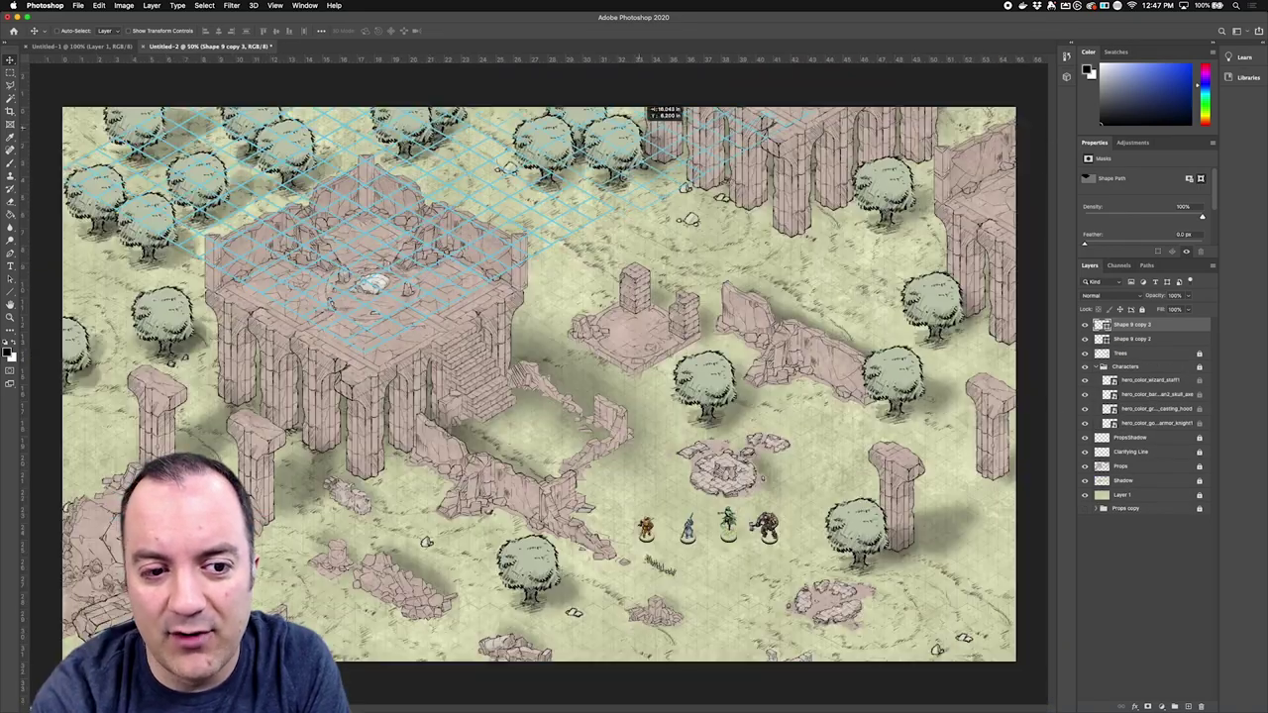
{"action": "scroll", "coordinate": [644, 183], "scroll_direction": "up", "scroll_amount": 3}
{"action": "left_click_drag", "start_coordinate": [540, 260], "coordinate": [521, 271]}
{"action": "scroll", "coordinate": [540, 278], "scroll_direction": "down", "scroll_amount": 3}
{"action": "key", "text": "super+e"}
Step: Duplicate the wider grid, align the copy down and to the right over the stairs and central ruins, and merge the layers
{"action": "key", "text": "super+alt+j"}
{"action": "key", "text": "Return"}
{"action": "left_click_drag", "start_coordinate": [79, 166], "coordinate": [391, 347]}
{"action": "scroll", "coordinate": [404, 342], "scroll_direction": "up", "scroll_amount": 3}
{"action": "left_click_drag", "start_coordinate": [297, 376], "coordinate": [287, 382]}
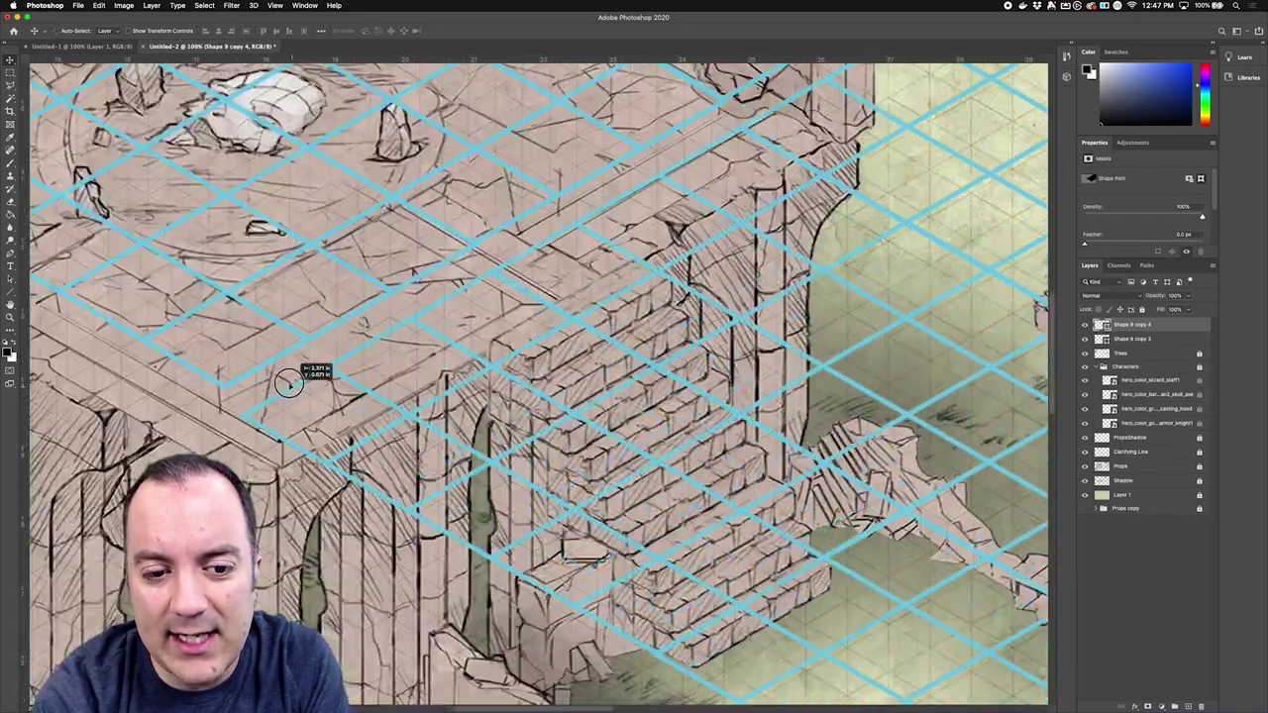
{"action": "scroll", "coordinate": [396, 416], "scroll_direction": "right", "scroll_amount": 4}
{"action": "scroll", "coordinate": [396, 416], "scroll_direction": "down", "scroll_amount": 3}
{"action": "left_click_drag", "start_coordinate": [541, 466], "coordinate": [543, 469]}
{"action": "scroll", "coordinate": [625, 484], "scroll_direction": "down", "scroll_amount": 3}
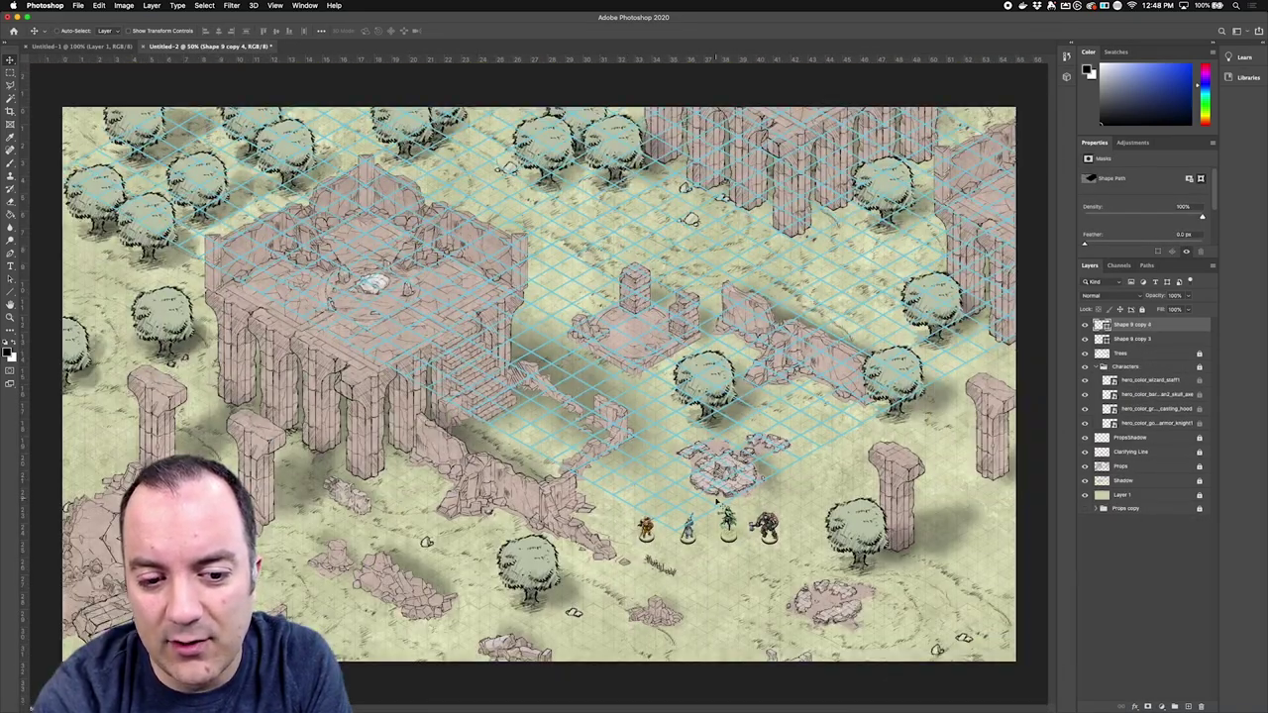
{"action": "left_click", "coordinate": [1155, 339], "text": "shift"}
{"action": "key", "text": "super+e"}
Step: Duplicate the grid again and align the copy down and to the left over the map's lower-left area
{"action": "key", "text": "super+alt+j"}
{"action": "key", "text": "Return"}
{"action": "left_click_drag", "start_coordinate": [896, 368], "coordinate": [660, 506]}
{"action": "scroll", "coordinate": [659, 506], "scroll_direction": "up", "scroll_amount": 2}
{"action": "left_click_drag", "start_coordinate": [551, 539], "coordinate": [538, 545]}
{"action": "scroll", "coordinate": [693, 560], "scroll_direction": "up", "scroll_amount": 5}
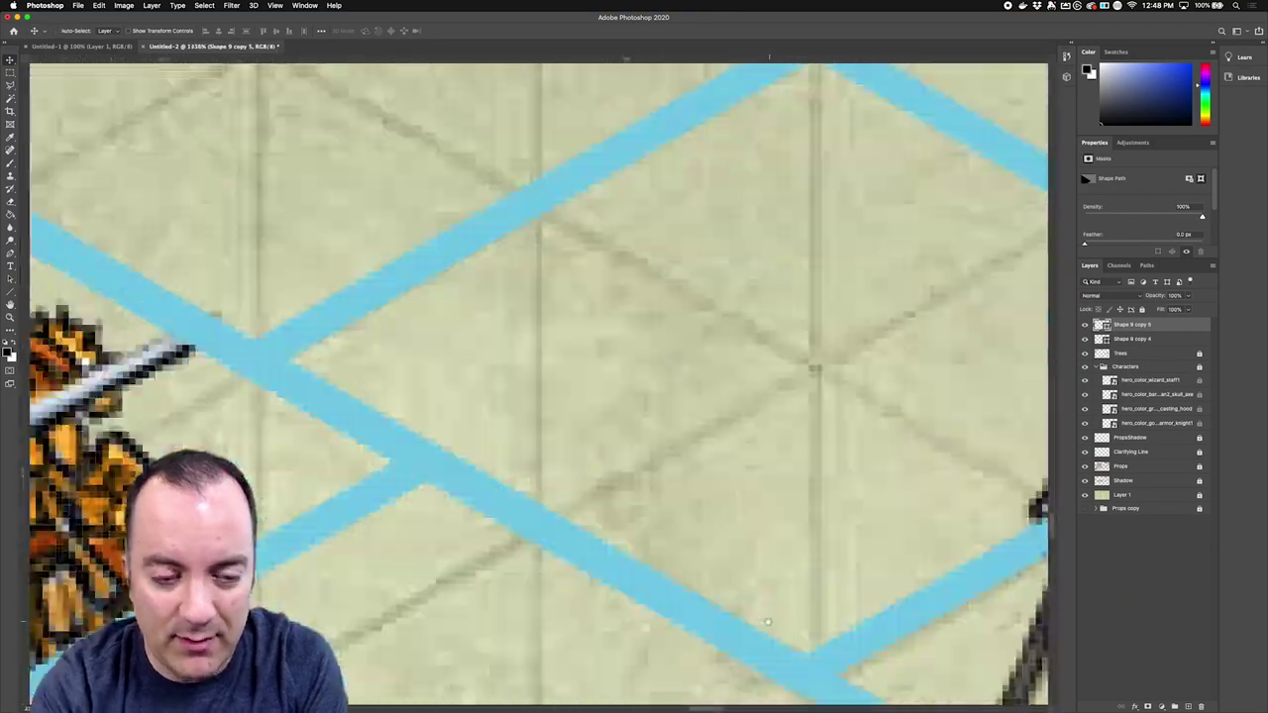
{"action": "scroll", "coordinate": [561, 446], "scroll_direction": "down", "scroll_amount": 4}
{"action": "left_click_drag", "start_coordinate": [560, 456], "coordinate": [604, 479]}
{"action": "scroll", "coordinate": [739, 423], "scroll_direction": "down", "scroll_amount": 10}
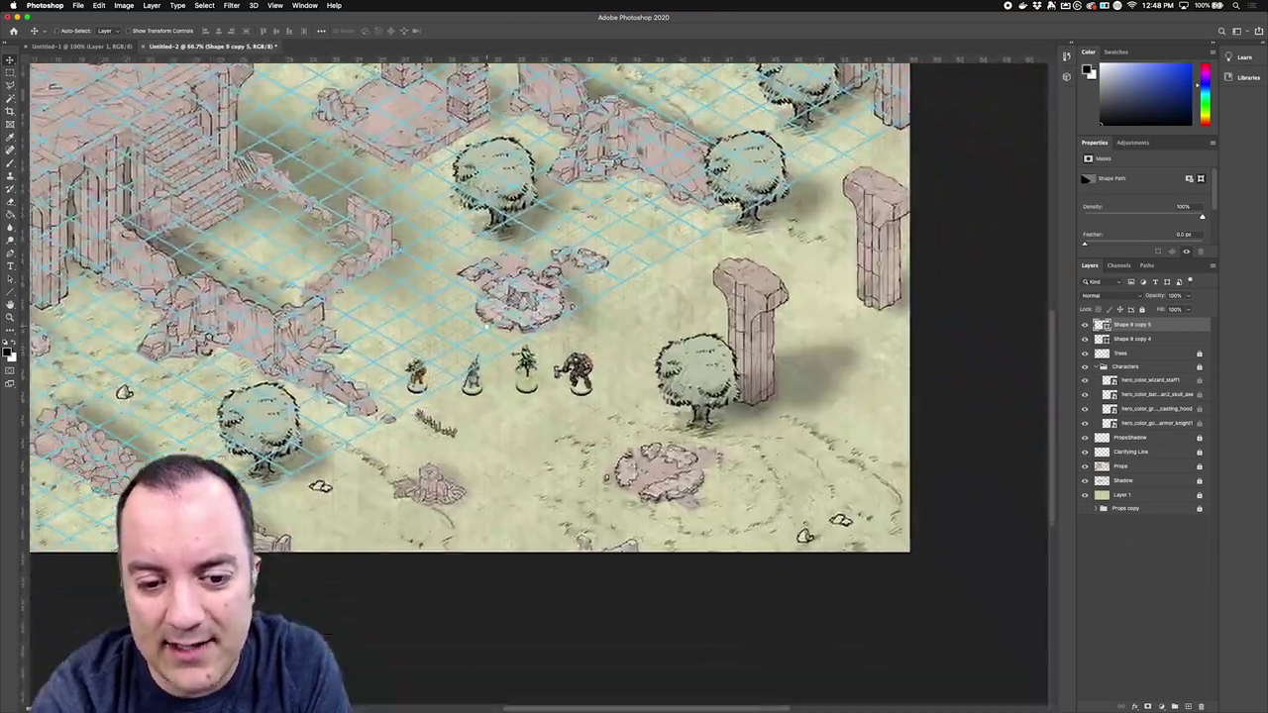
Step: Cover the map's remaining lower-right area with another grid copy and lower the grid layer's opacity to about 40%
{"action": "key", "text": "super+alt+j"}
{"action": "key", "text": "Return"}
{"action": "scroll", "coordinate": [690, 504], "scroll_direction": "up", "scroll_amount": 5}
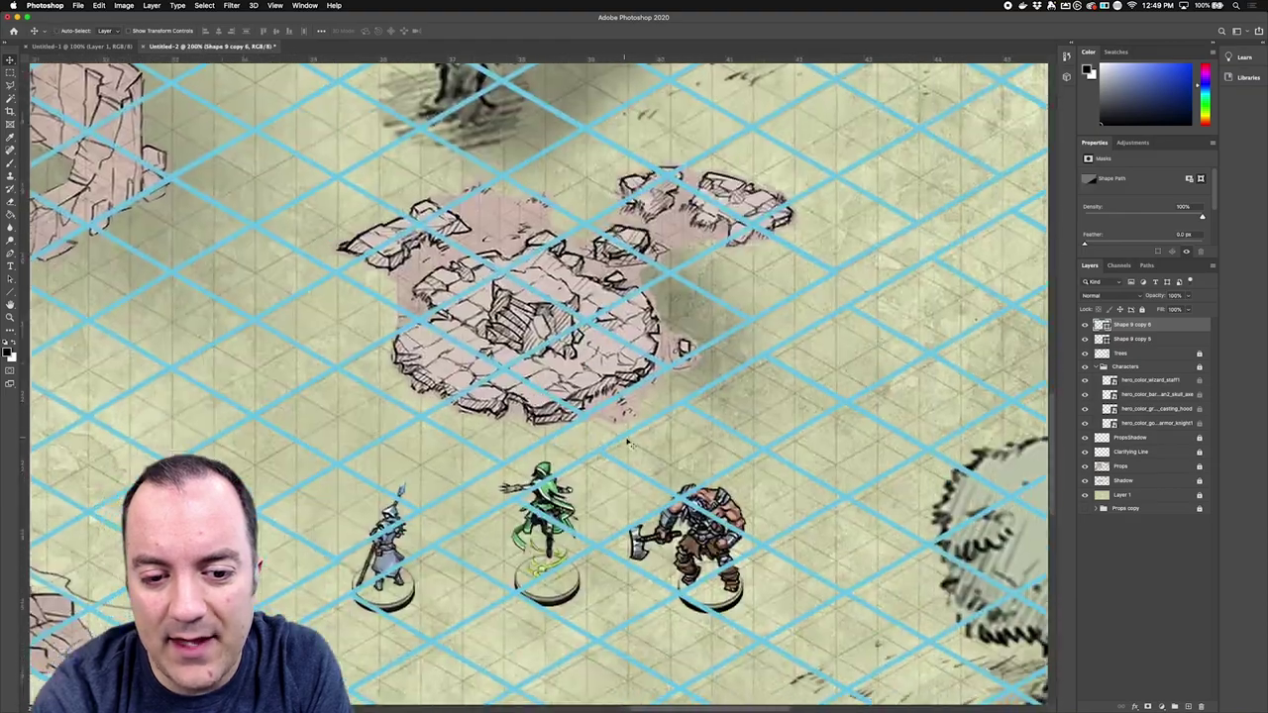
{"action": "scroll", "coordinate": [690, 504], "scroll_direction": "down", "scroll_amount": 4}
{"action": "left_click_drag", "start_coordinate": [1179, 307], "coordinate": [1162, 308]}
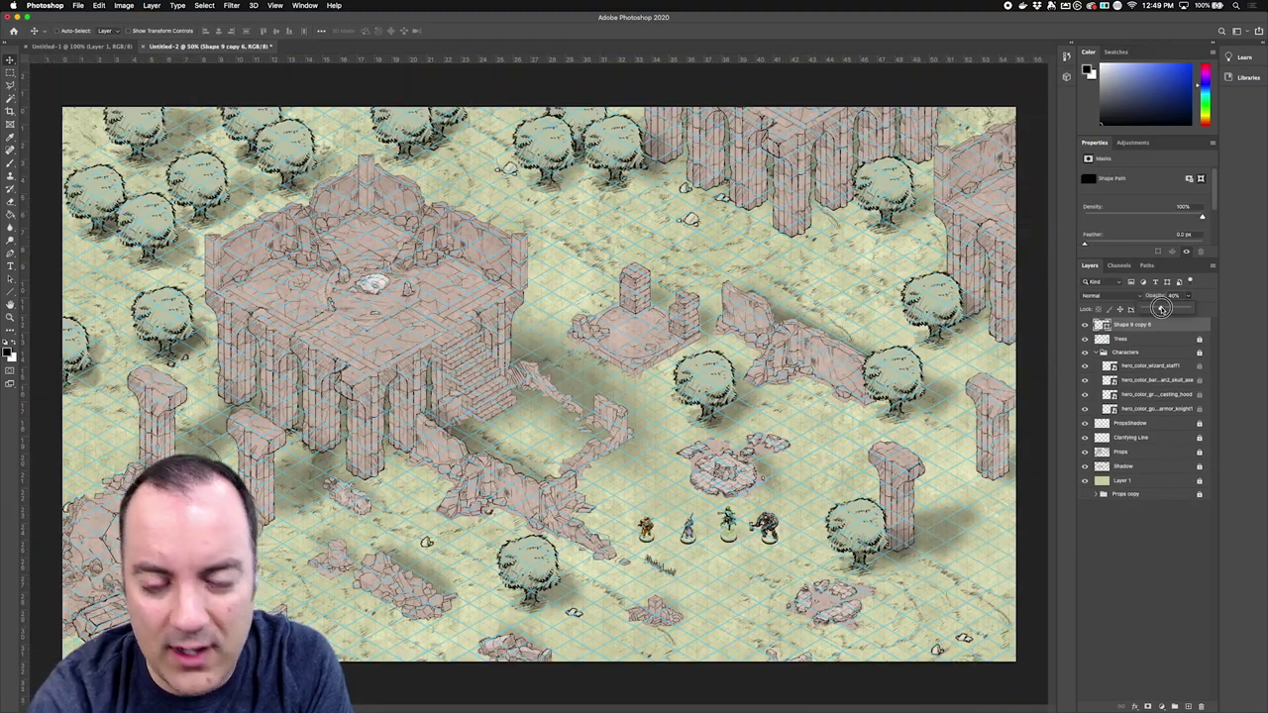
Step: Convert the grid shape to pixels by merging it with a new empty layer, and name the merged layer Grid
{"action": "left_click", "coordinate": [125, 6]}
{"action": "right_click", "coordinate": [1146, 325]}
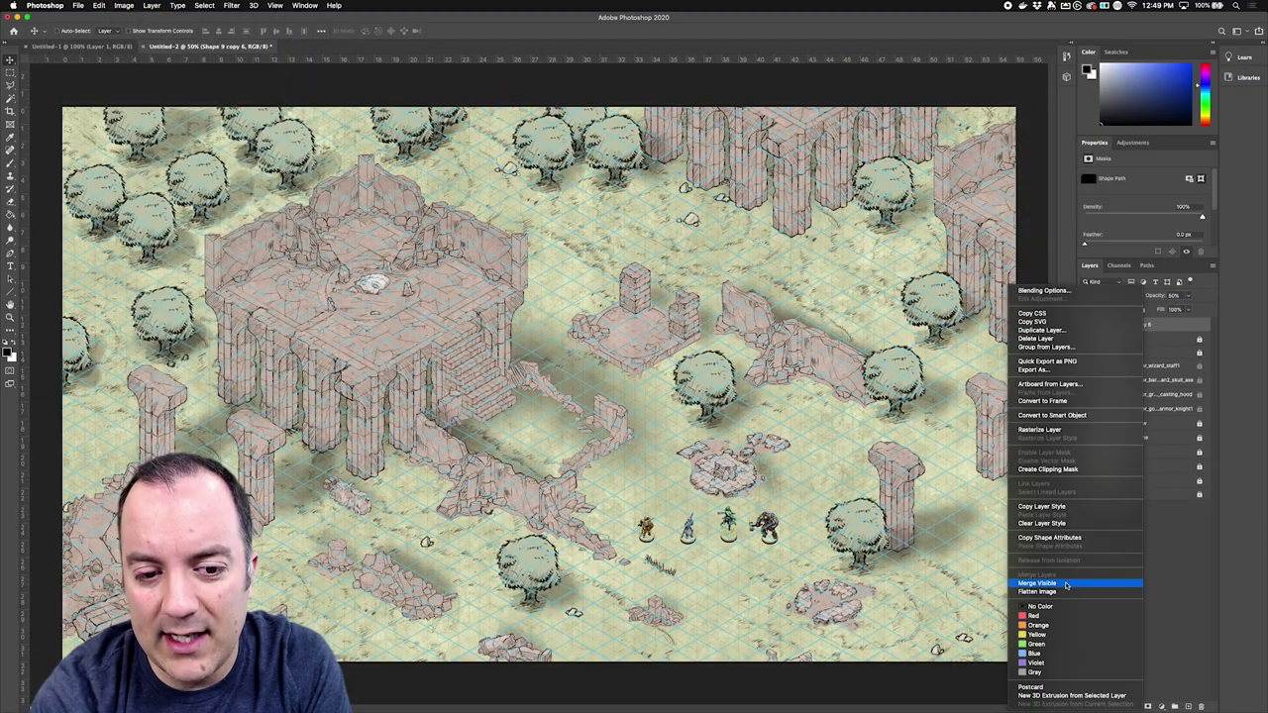
{"action": "left_click", "coordinate": [1159, 339]}
{"action": "left_click", "coordinate": [1188, 707]}
{"action": "left_click", "coordinate": [1154, 325]}
{"action": "left_click", "coordinate": [1157, 341], "text": "shift"}
{"action": "key", "text": "super+e"}
{"action": "double_click", "coordinate": [1132, 325]}
{"action": "type", "text": "Grid"}
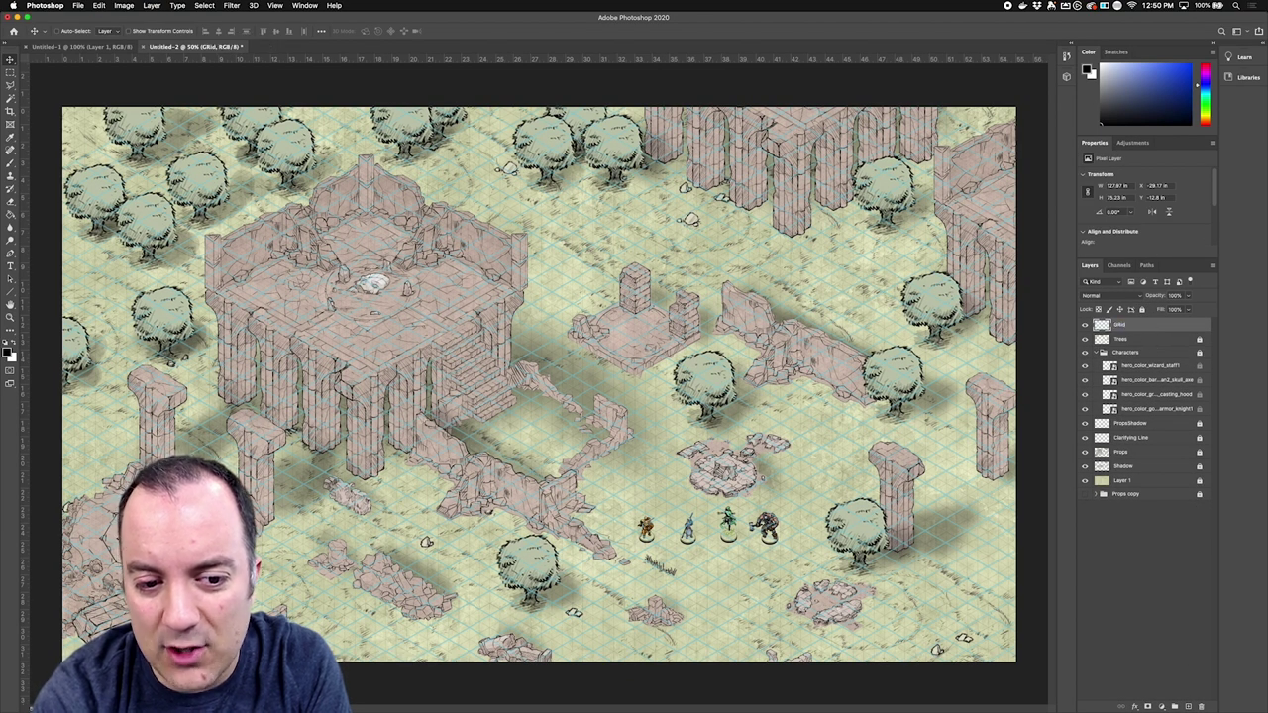
{"action": "scroll", "coordinate": [365, 452], "scroll_direction": "up", "scroll_amount": 1}
{"action": "key", "text": "super+u"}
{"action": "left_click_drag", "start_coordinate": [318, 464], "coordinate": [269, 465]}
{"action": "left_click_drag", "start_coordinate": [318, 489], "coordinate": [285, 489]}
{"action": "left_click", "coordinate": [429, 409]}
Step: Try darkening the grid layer beneath Props with saturation -100 and reduced lightness of -63, and delete that layer
{"action": "left_click", "coordinate": [1150, 466]}
{"action": "key", "text": "super+u"}
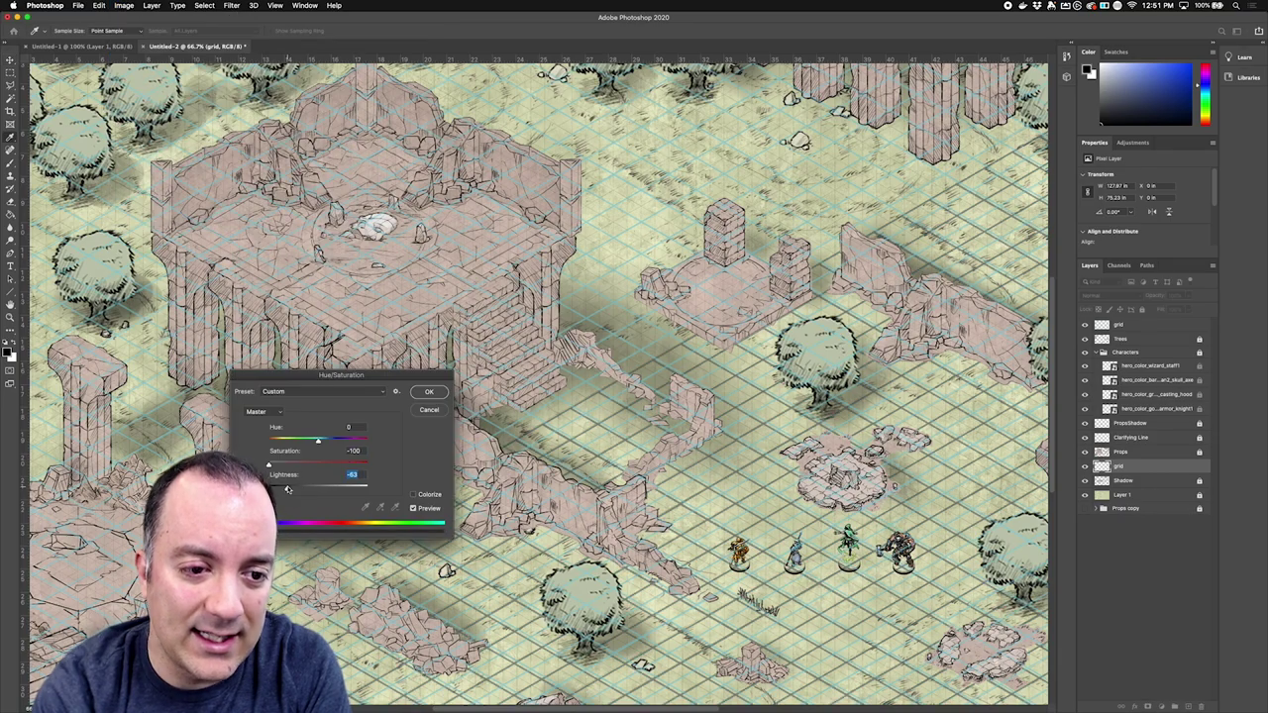
{"action": "left_click", "coordinate": [429, 392]}
{"action": "right_click", "coordinate": [1137, 466]}
{"action": "left_click", "coordinate": [1063, 340]}
Step: Duplicate the grid layer, place the copy between Props and Shadow, and hide the original grid
{"action": "right_click", "coordinate": [1127, 325]}
{"action": "left_click", "coordinate": [1149, 331]}
{"action": "left_click", "coordinate": [726, 315]}
{"action": "left_click_drag", "start_coordinate": [1131, 325], "coordinate": [1146, 469]}
{"action": "left_click", "coordinate": [1085, 324]}
Step: Darken the grid copy beneath Props with a Hue/Saturation adjustment
{"action": "right_click", "coordinate": [1125, 466]}
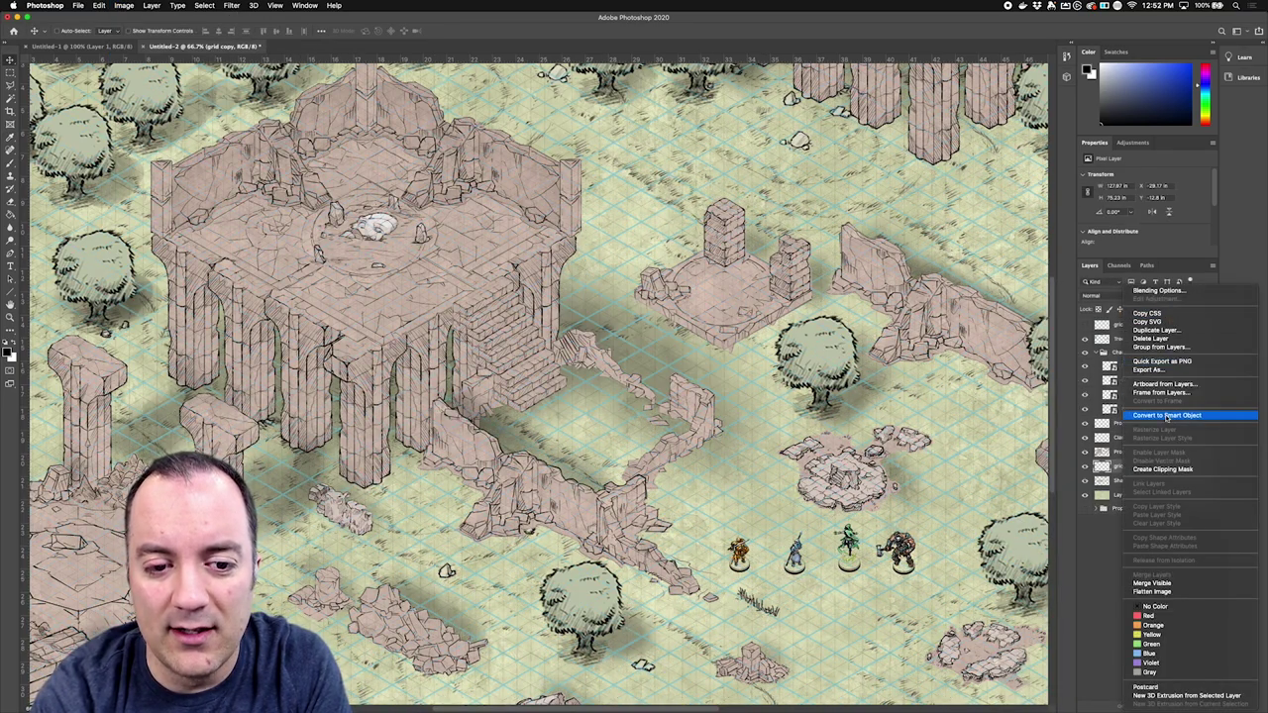
{"action": "left_click", "coordinate": [124, 6]}
{"action": "left_click", "coordinate": [275, 85]}
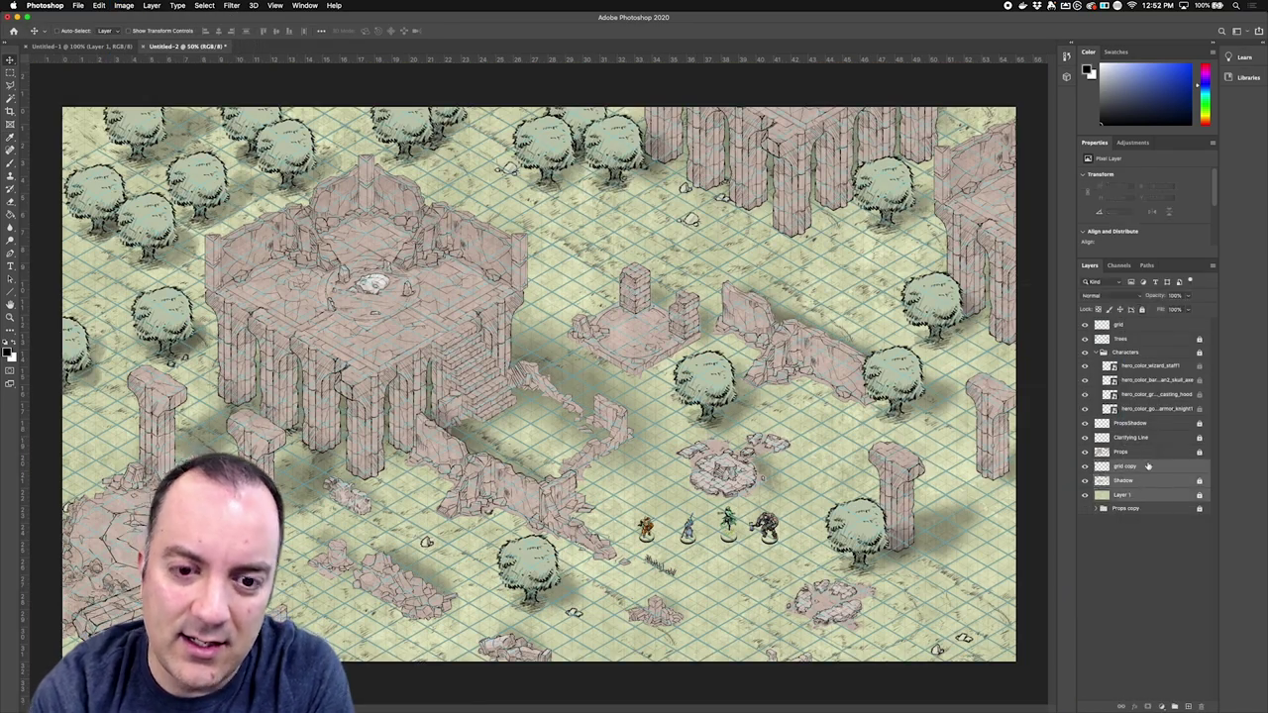
Step: Organize the map layers into Foreground and Ground groups, with the Characters group moved out above Foreground
{"action": "left_click", "coordinate": [1136, 454]}
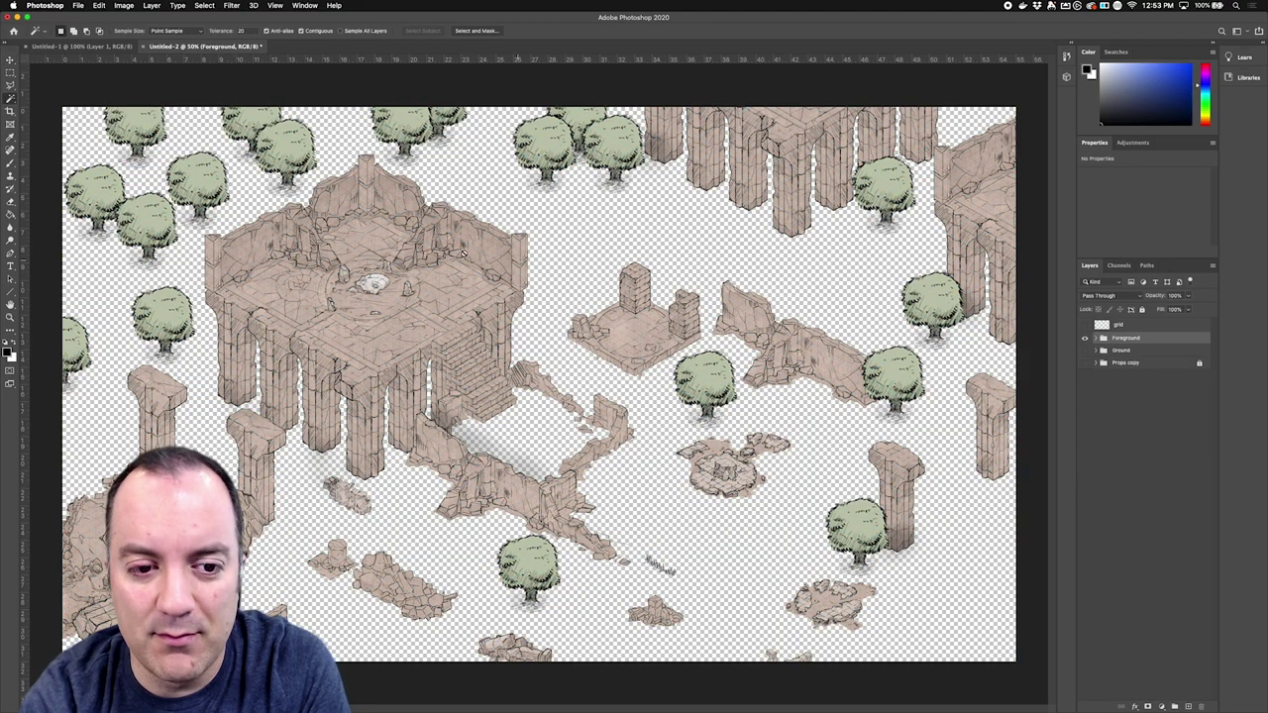
{"action": "left_click_drag", "start_coordinate": [1132, 365], "coordinate": [1125, 333]}
{"action": "left_click", "coordinate": [1126, 408]}
{"action": "left_click", "coordinate": [1096, 408]}
Step: Duplicate the Foreground group as a hidden backup below Ground, and merge the original Foreground group into one layer
{"action": "key", "text": "super+j"}
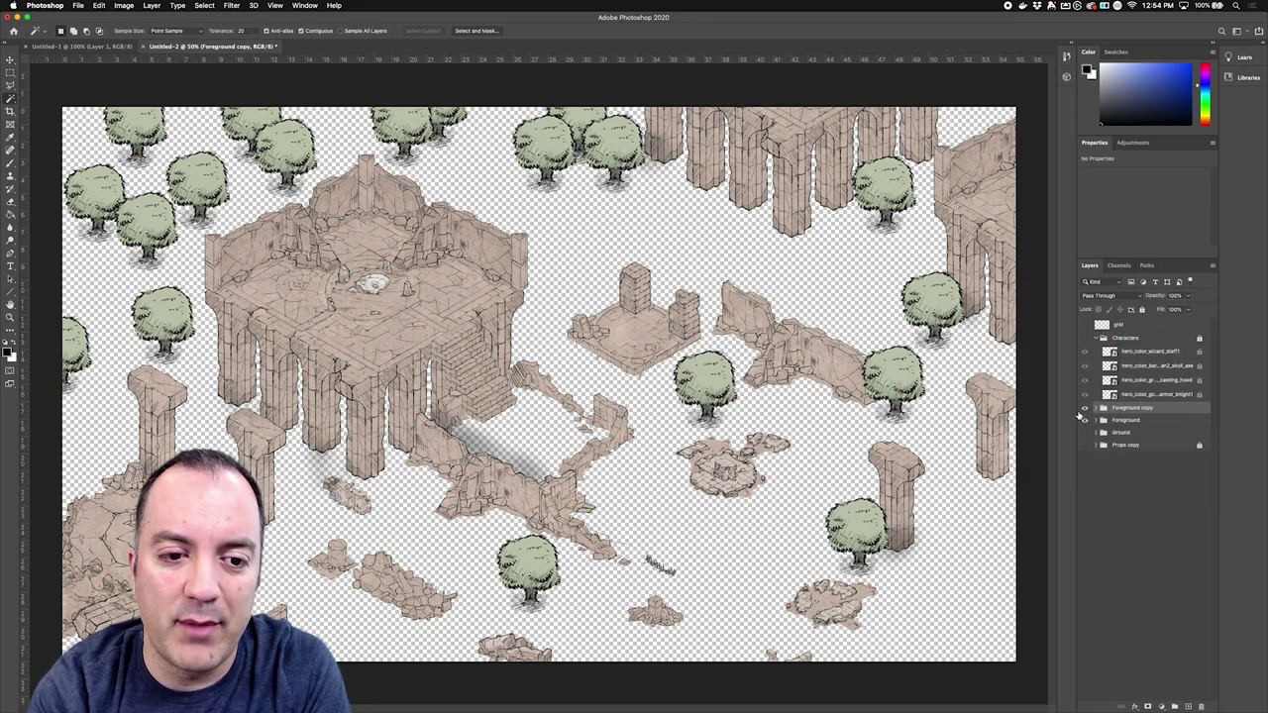
{"action": "left_click", "coordinate": [1085, 408]}
{"action": "left_click_drag", "start_coordinate": [1129, 408], "coordinate": [1127, 440]}
{"action": "left_click", "coordinate": [1126, 409]}
{"action": "key", "text": "super+e"}
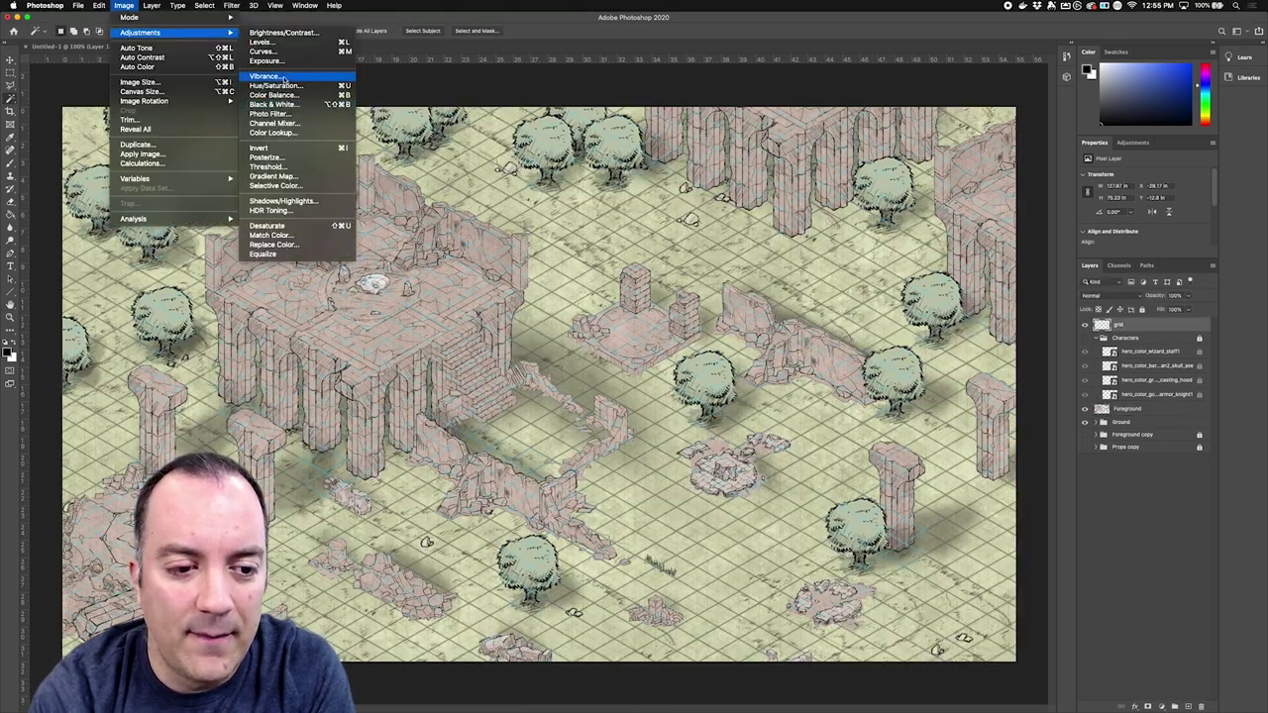
Step: Recolour the upper grid layer's blue lines to a muted dark tone with an image colour adjustment
{"action": "left_click", "coordinate": [287, 99]}
{"action": "left_click_drag", "start_coordinate": [354, 489], "coordinate": [344, 489]}
{"action": "key", "text": "Return"}
{"action": "key", "text": "b"}
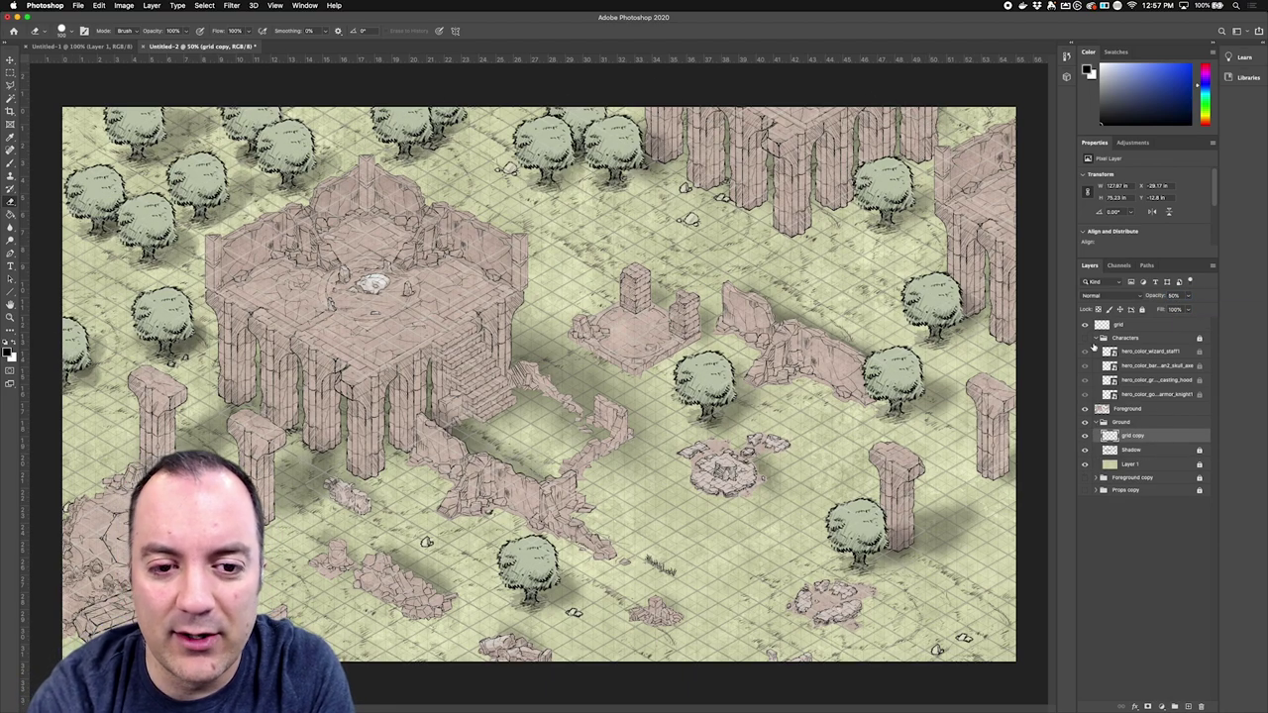
Step: Collapse the Ground group and show the Characters group on the map
{"action": "left_click", "coordinate": [1095, 422]}
{"action": "left_click", "coordinate": [1085, 338]}
{"action": "key", "text": "v"}
{"action": "key", "text": "Return"}
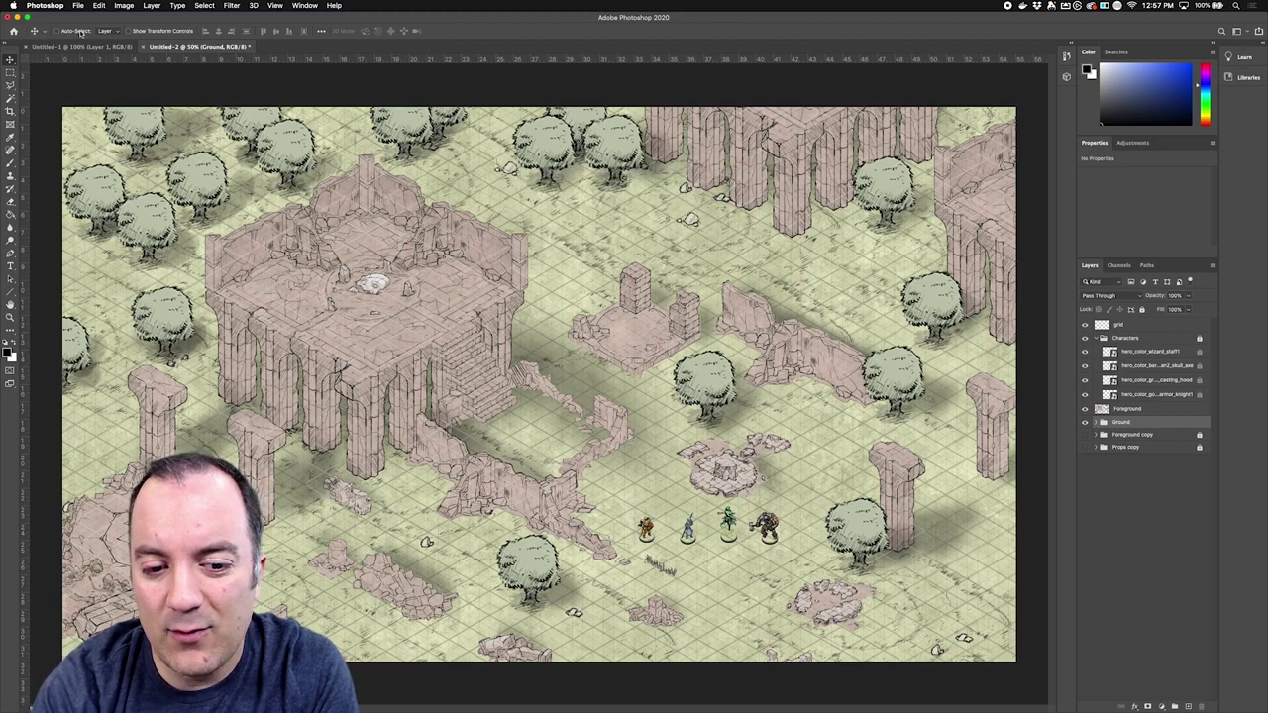
Step: Lock the grid and Foreground layers, place the grid beneath the Characters group, and unlock the characters
{"action": "left_click", "coordinate": [1119, 325]}
{"action": "left_click", "coordinate": [1142, 310]}
{"action": "left_click", "coordinate": [1125, 338]}
{"action": "left_click_drag", "start_coordinate": [1119, 325], "coordinate": [1124, 401]}
{"action": "left_click", "coordinate": [1129, 410]}
{"action": "left_click", "coordinate": [1142, 310]}
{"action": "left_click", "coordinate": [1199, 324]}
Step: Move the four hero characters from the open ground to the ruined enclosure beside the temple stairs
{"action": "left_click_drag", "start_coordinate": [645, 527], "coordinate": [637, 509]}
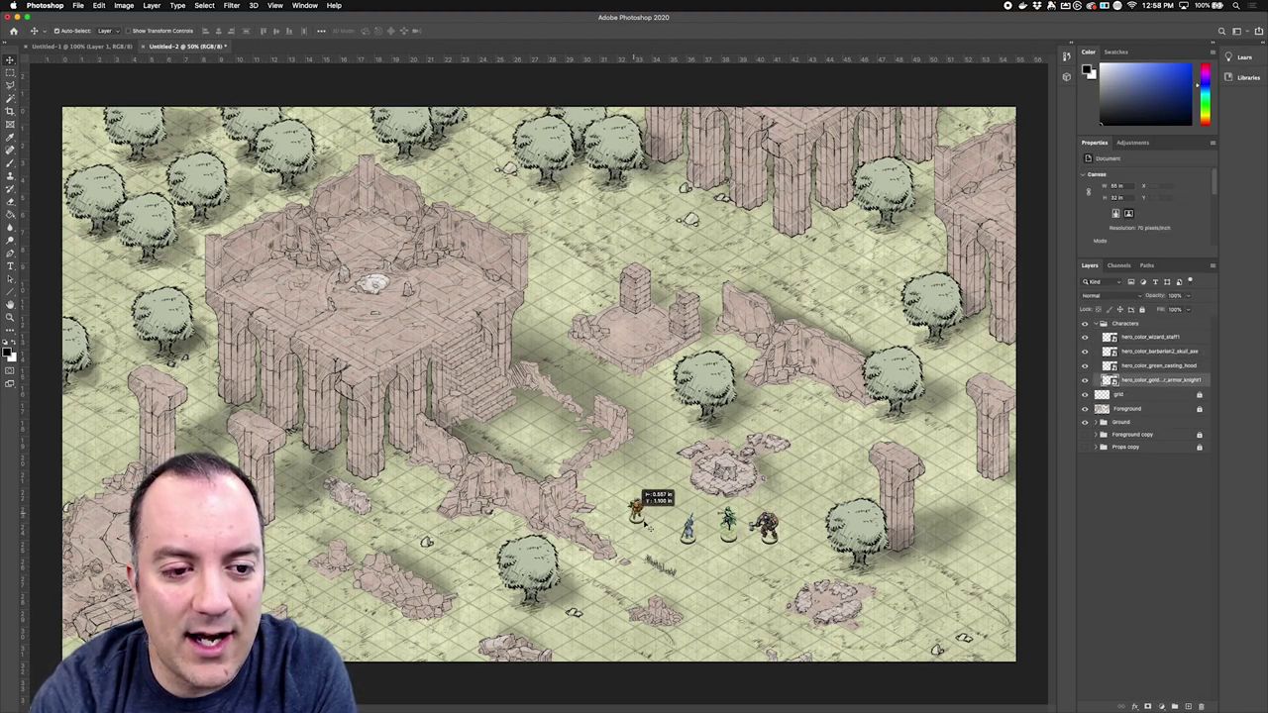
{"action": "left_click_drag", "start_coordinate": [729, 521], "coordinate": [526, 424]}
{"action": "left_click_drag", "start_coordinate": [769, 525], "coordinate": [553, 408]}
{"action": "left_click_drag", "start_coordinate": [637, 509], "coordinate": [551, 439]}
{"action": "left_click_drag", "start_coordinate": [688, 527], "coordinate": [548, 456]}
Step: Reposition three heroes at the foot of the stairs, on the steps and near the top, and hide the Characters group
{"action": "scroll", "coordinate": [549, 410], "scroll_direction": "up", "scroll_amount": 3}
{"action": "scroll", "coordinate": [594, 416], "scroll_direction": "down", "scroll_amount": 1}
{"action": "left_click_drag", "start_coordinate": [592, 408], "coordinate": [492, 373]}
{"action": "left_click_drag", "start_coordinate": [592, 467], "coordinate": [425, 331]}
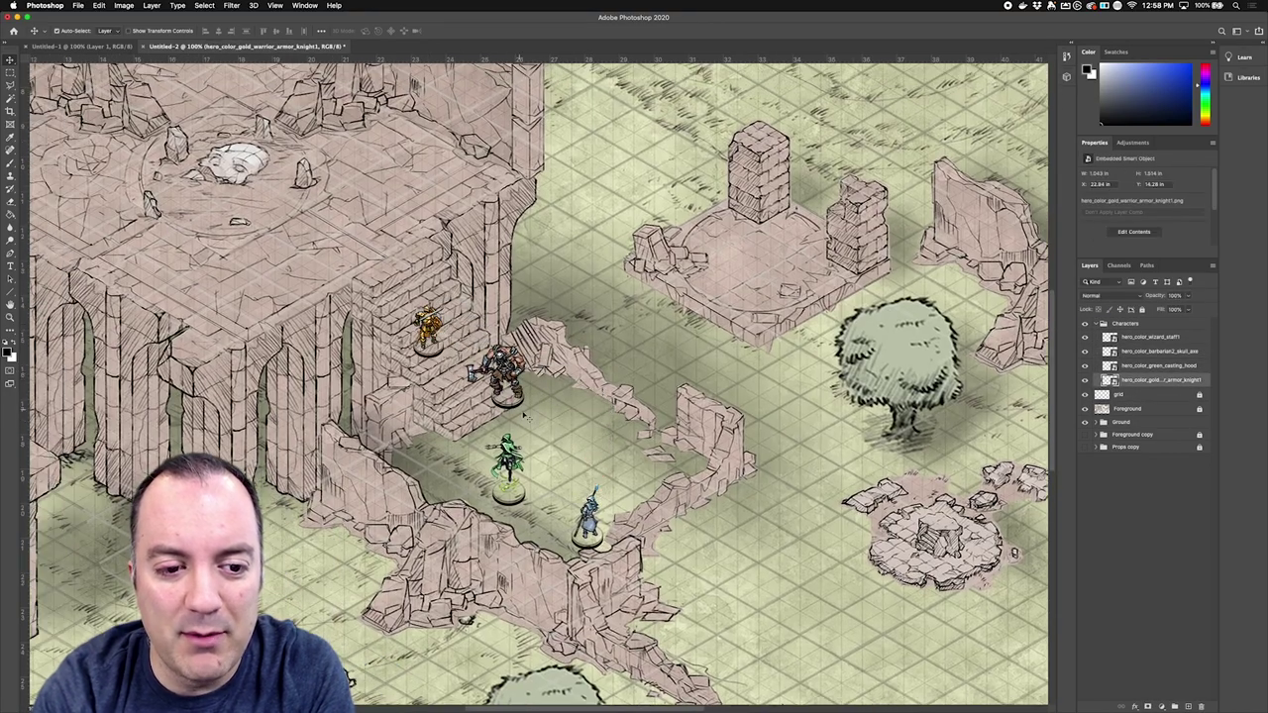
{"action": "left_click_drag", "start_coordinate": [591, 518], "coordinate": [399, 255]}
{"action": "scroll", "coordinate": [505, 460], "scroll_direction": "down", "scroll_amount": 1}
{"action": "left_click", "coordinate": [1085, 324]}
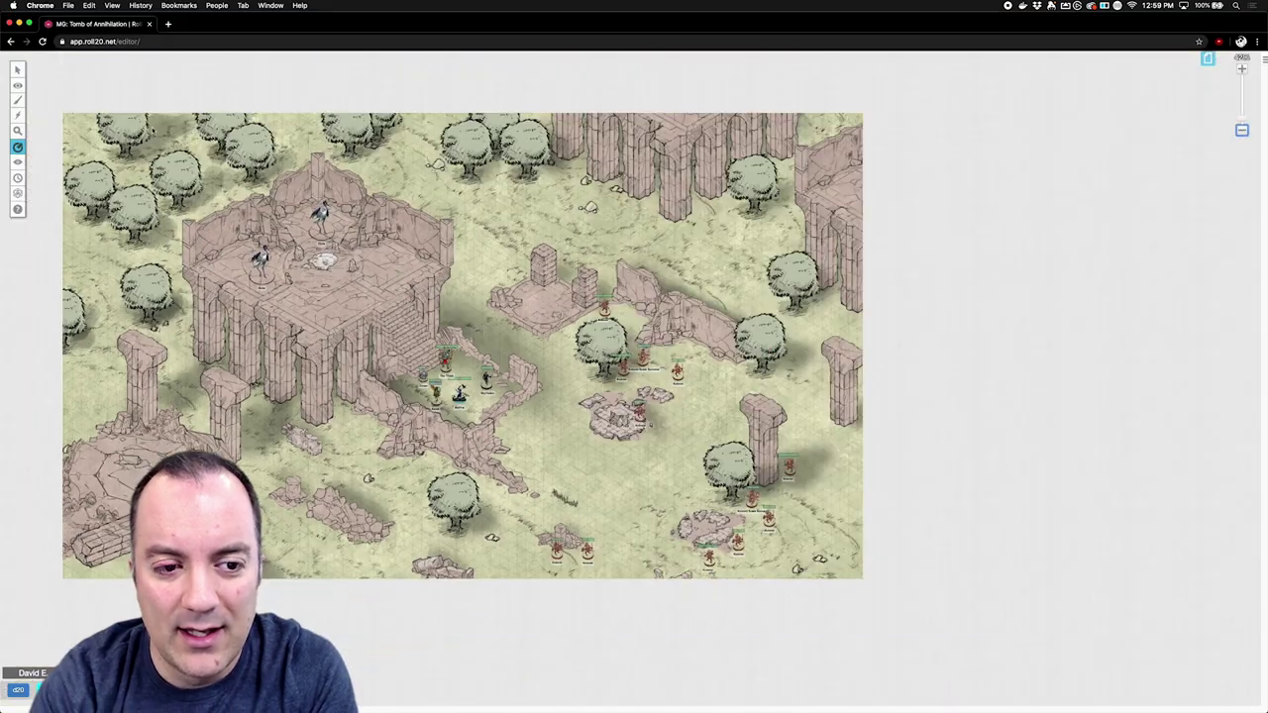
Step: Switch to Roll20, add OutdoorMap_grid.jpg to the map page, and set the image's width to 3850 pixels
{"action": "left_click", "coordinate": [193, 267]}
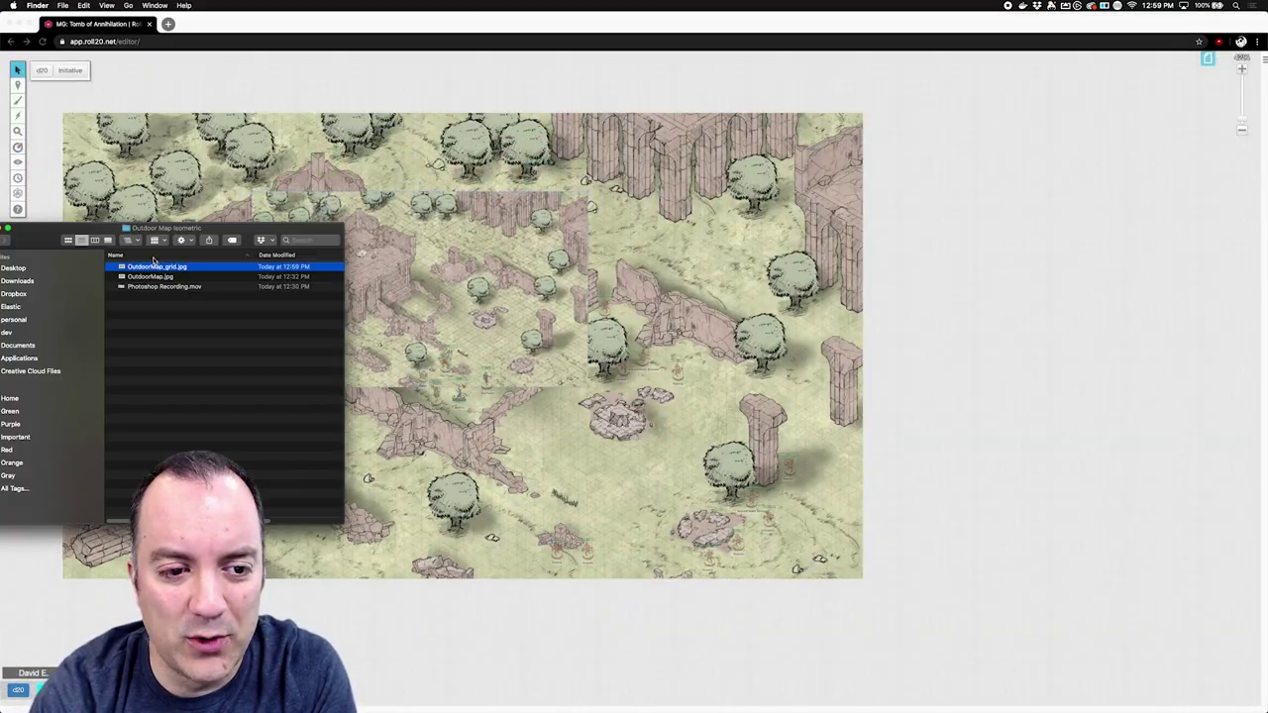
{"action": "key", "text": "super+i"}
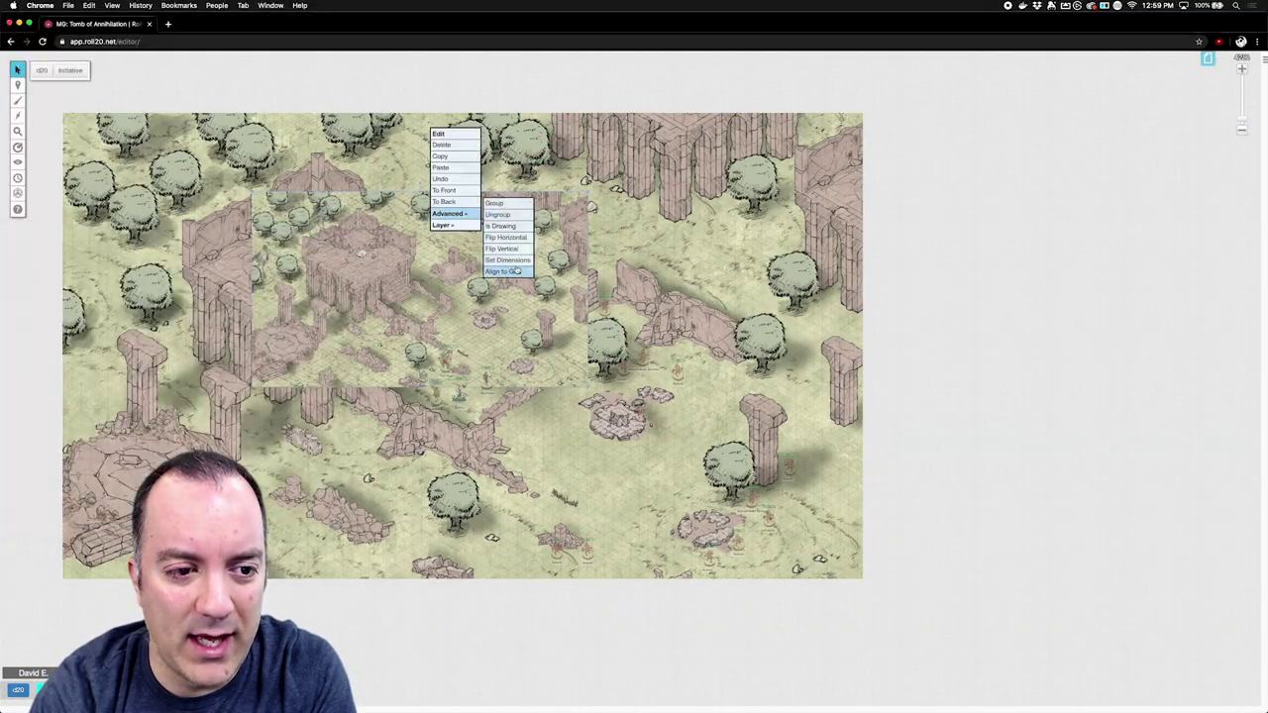
{"action": "left_click", "coordinate": [510, 230]}
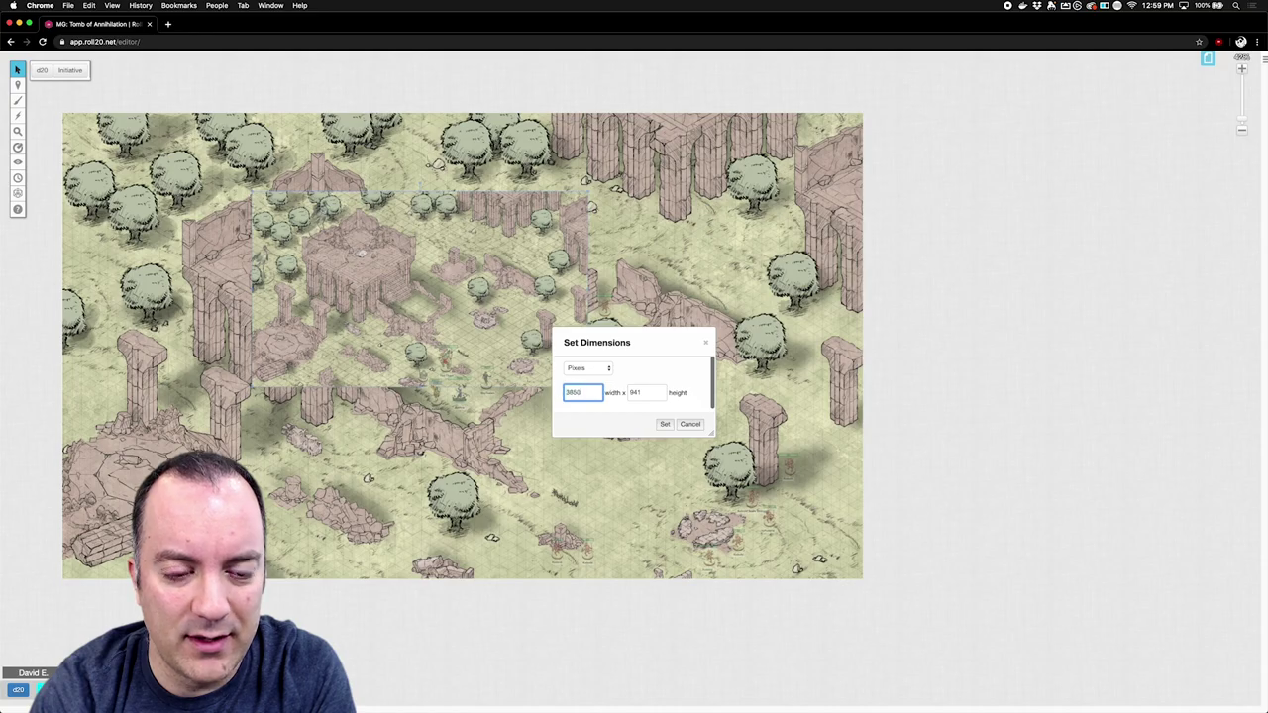
{"action": "key", "text": "Return"}
{"action": "right_click", "coordinate": [758, 120]}
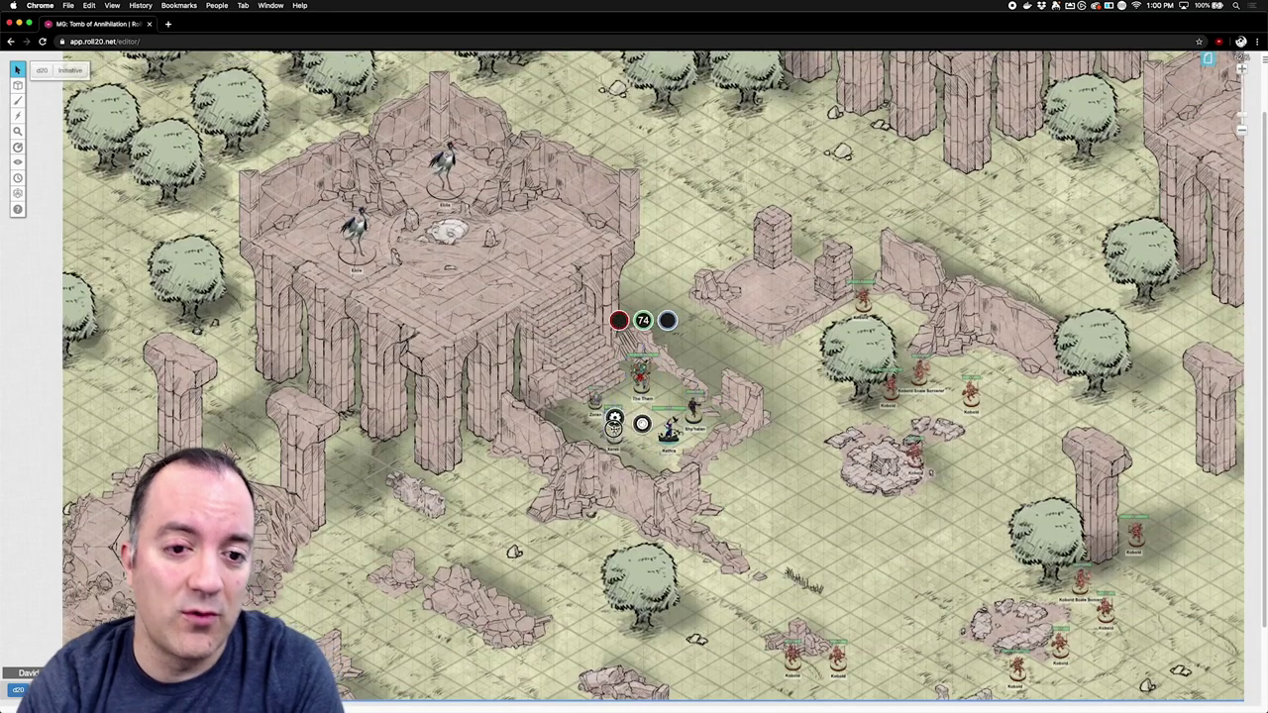
Step: Reposition and enlarge the two bird creature tokens on the temple platform
{"action": "left_click", "coordinate": [17, 146]}
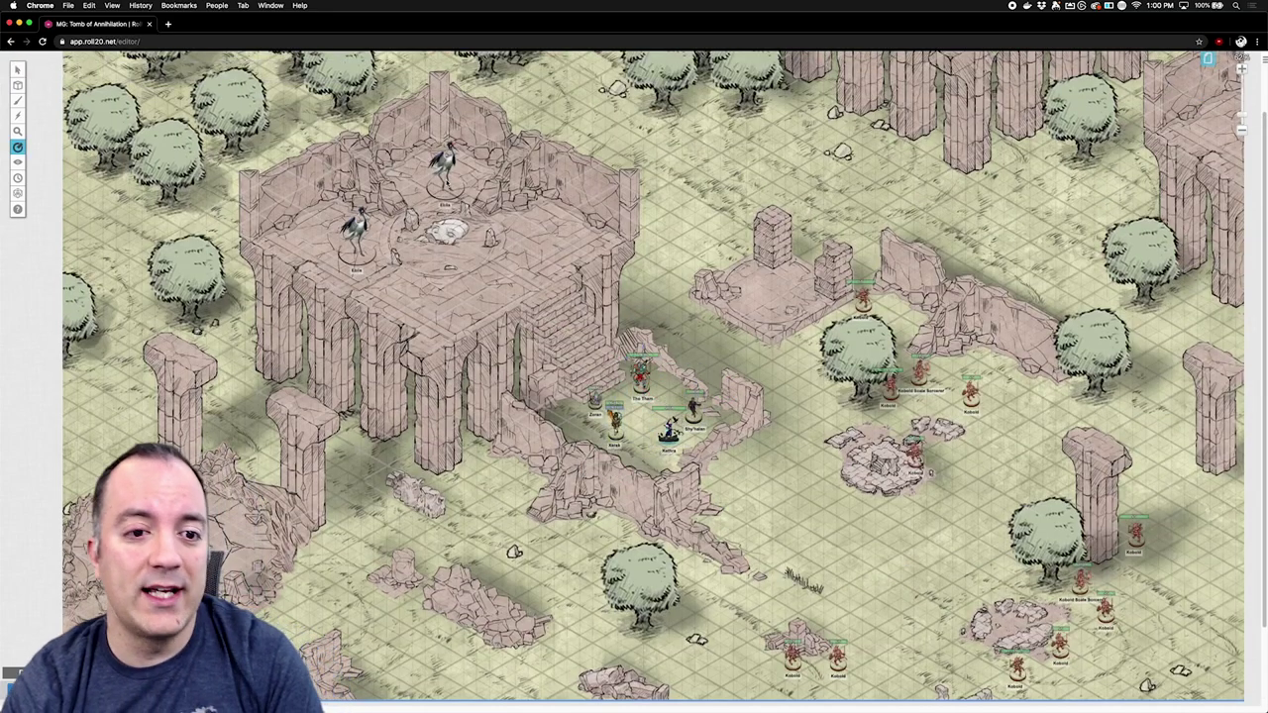
{"action": "left_click", "coordinate": [17, 69]}
{"action": "left_click_drag", "start_coordinate": [445, 169], "coordinate": [466, 166]}
{"action": "left_click_drag", "start_coordinate": [377, 206], "coordinate": [396, 164]}
{"action": "left_click_drag", "start_coordinate": [486, 140], "coordinate": [496, 107]}
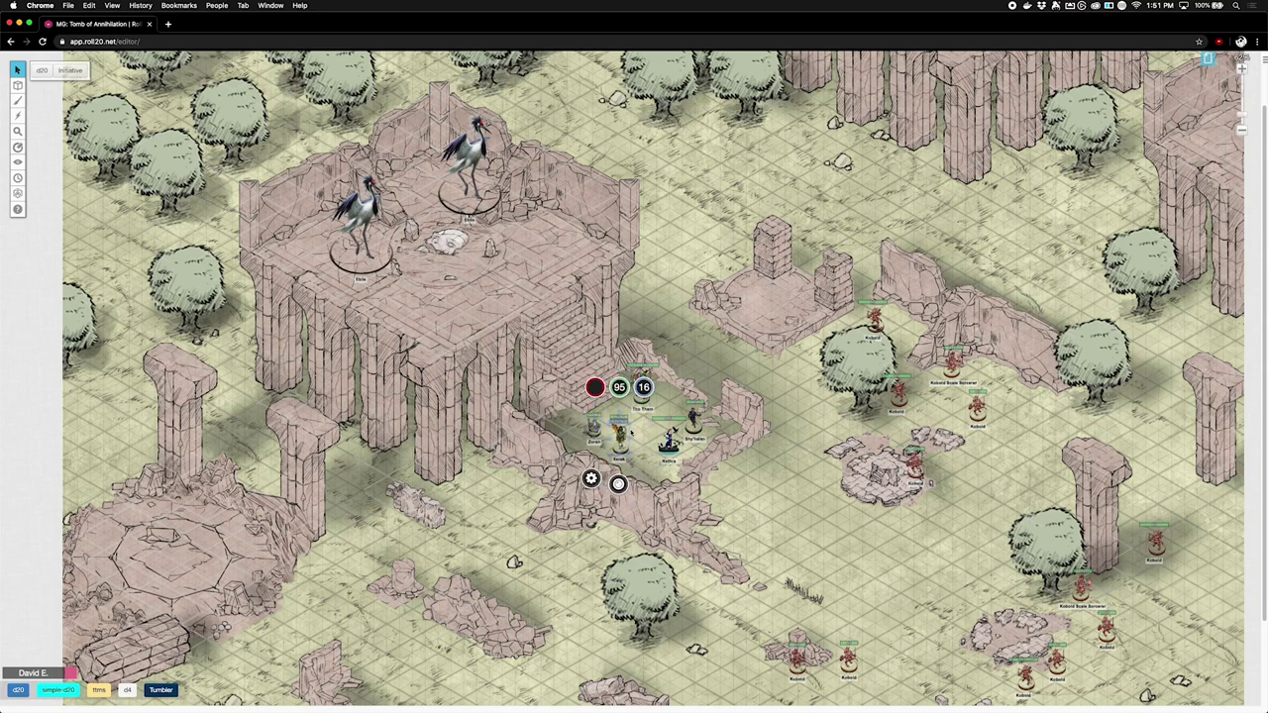
Step: Shift the torch-bearing hero token slightly inside the ruined enclosure at a close-up view
{"action": "left_click", "coordinate": [1242, 69]}
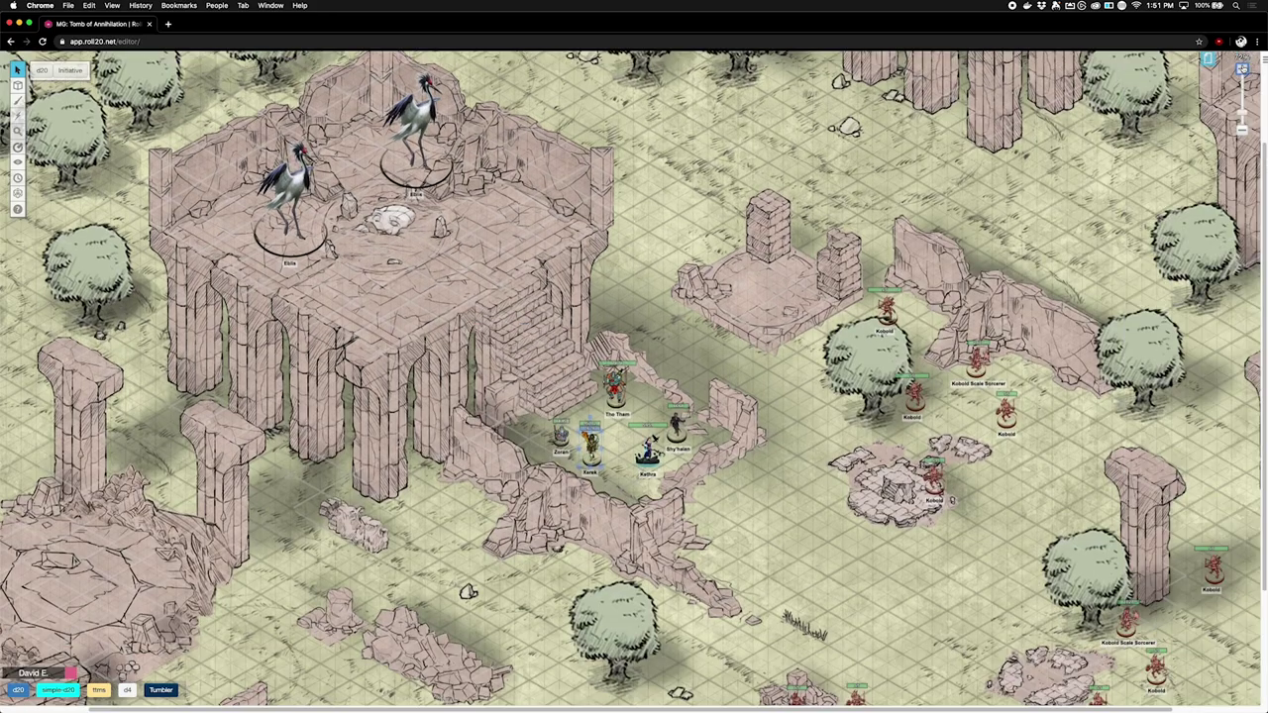
{"action": "left_click", "coordinate": [1242, 68]}
{"action": "left_click", "coordinate": [1242, 69]}
{"action": "left_click", "coordinate": [1242, 68]}
{"action": "scroll", "coordinate": [927, 357], "scroll_direction": "down", "scroll_amount": 2}
{"action": "scroll", "coordinate": [927, 357], "scroll_direction": "right", "scroll_amount": 1}
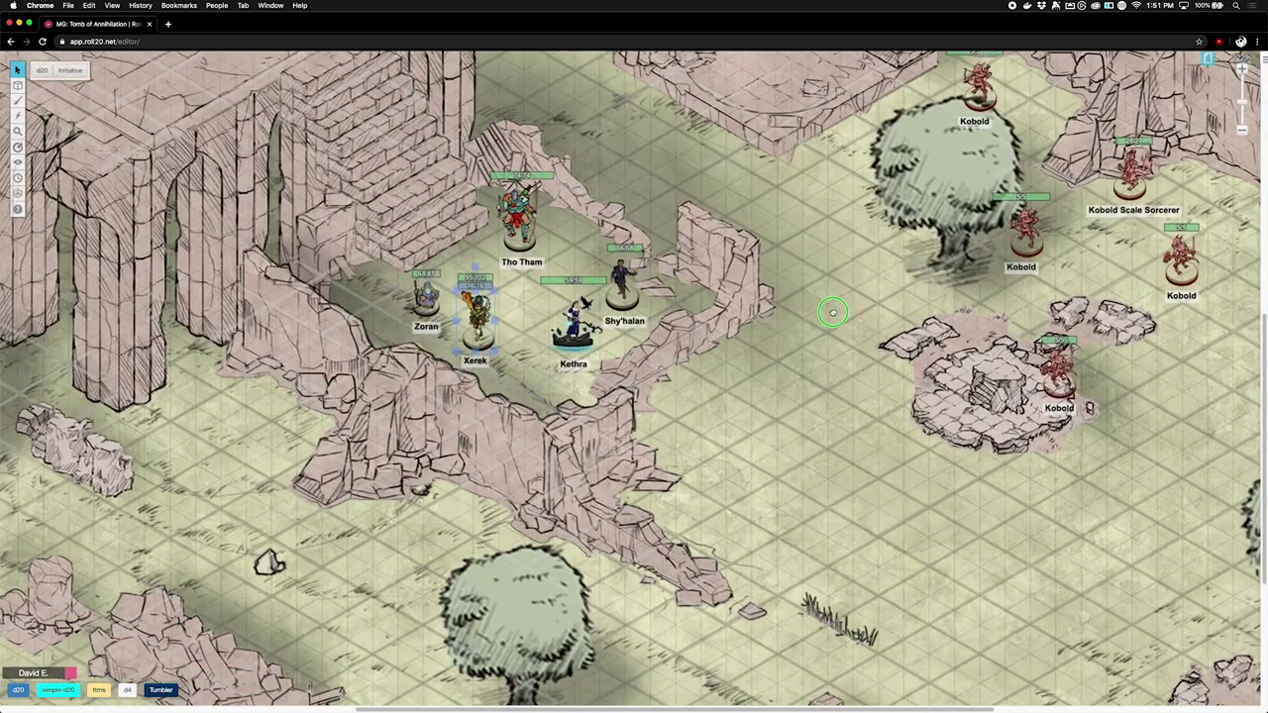
{"action": "mouse_move", "coordinate": [475, 315]}
{"action": "left_mouse_down"}
{"action": "mouse_move", "coordinate": [523, 281]}
{"action": "mouse_move", "coordinate": [487, 295]}
{"action": "left_mouse_up"}
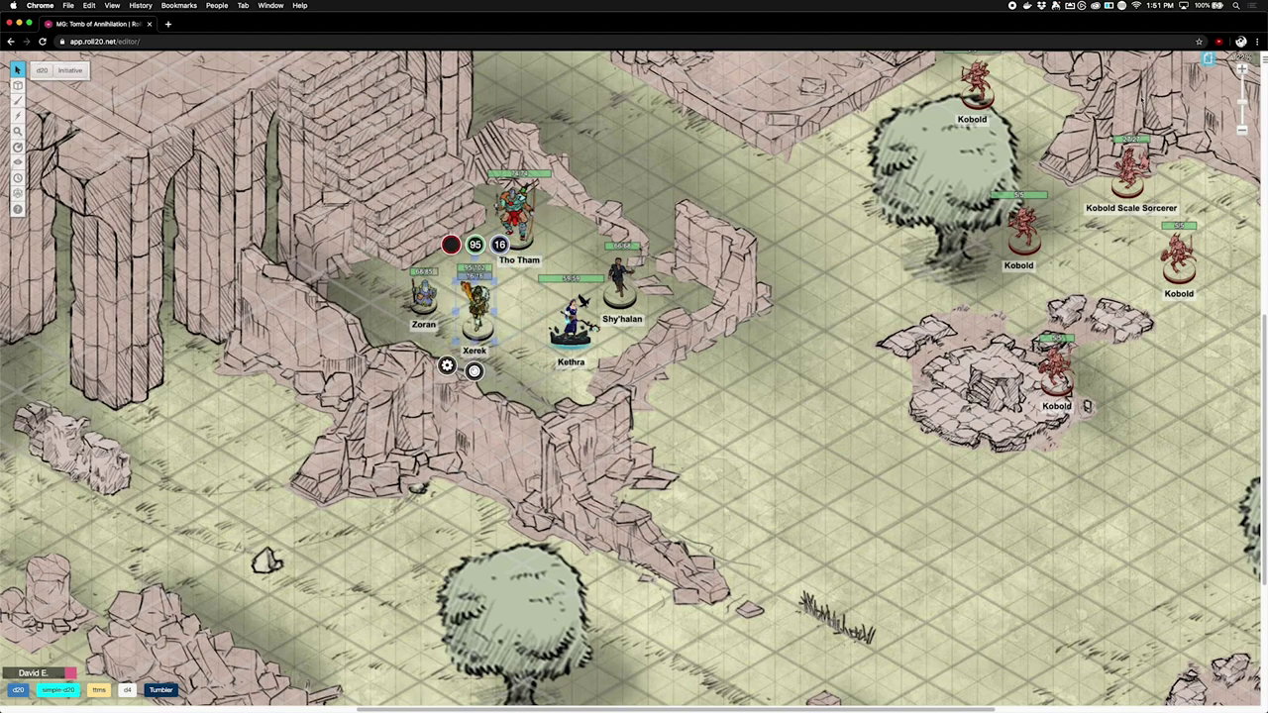
Step: Review the Outdoor Iso page's size, scale and grid settings without changing them
{"action": "left_click", "coordinate": [1207, 61]}
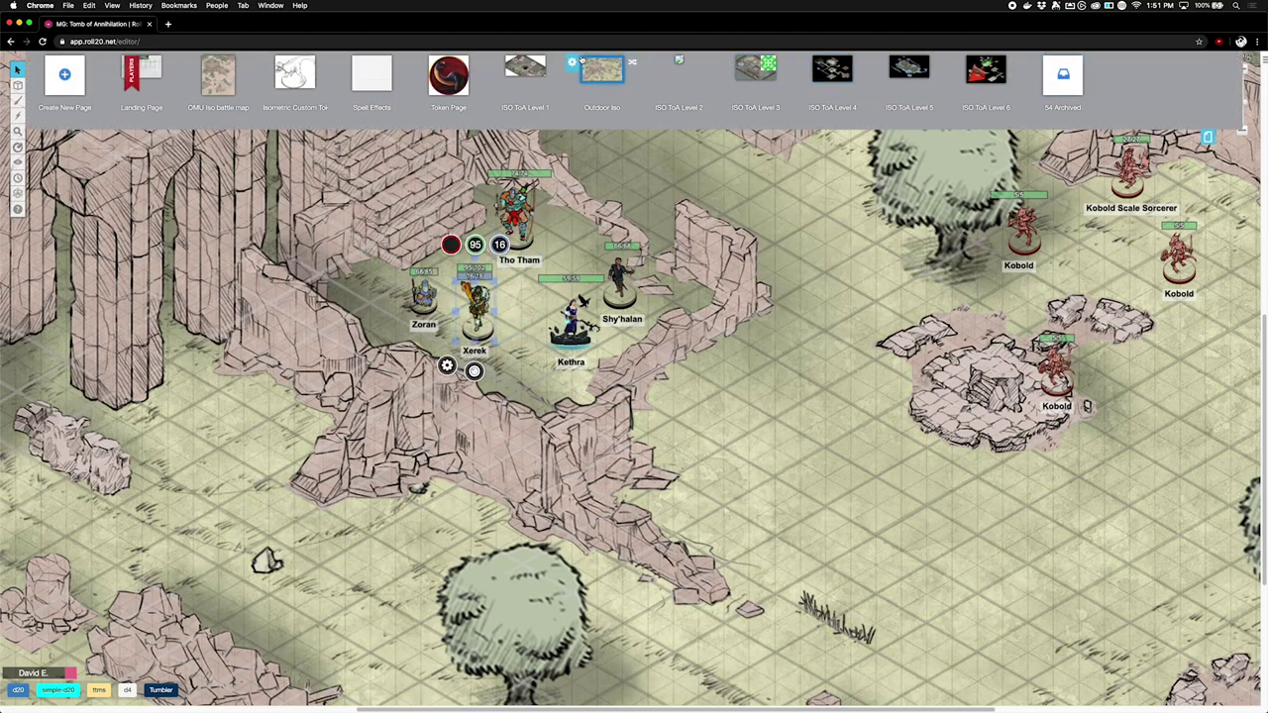
{"action": "left_click", "coordinate": [573, 64]}
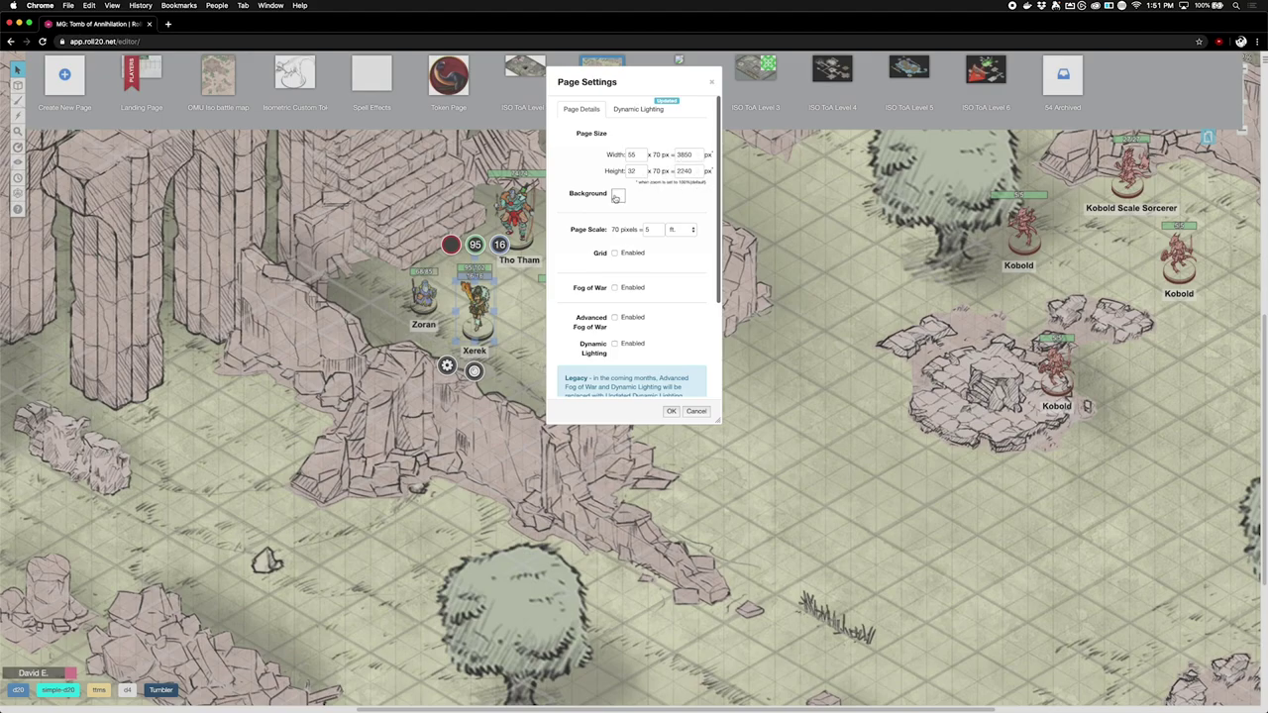
{"action": "left_click", "coordinate": [697, 411]}
Step: Measure from the torch-bearing hero's base horizontally to the neighbouring hero and diagonally along the grid
{"action": "key", "text": "q"}
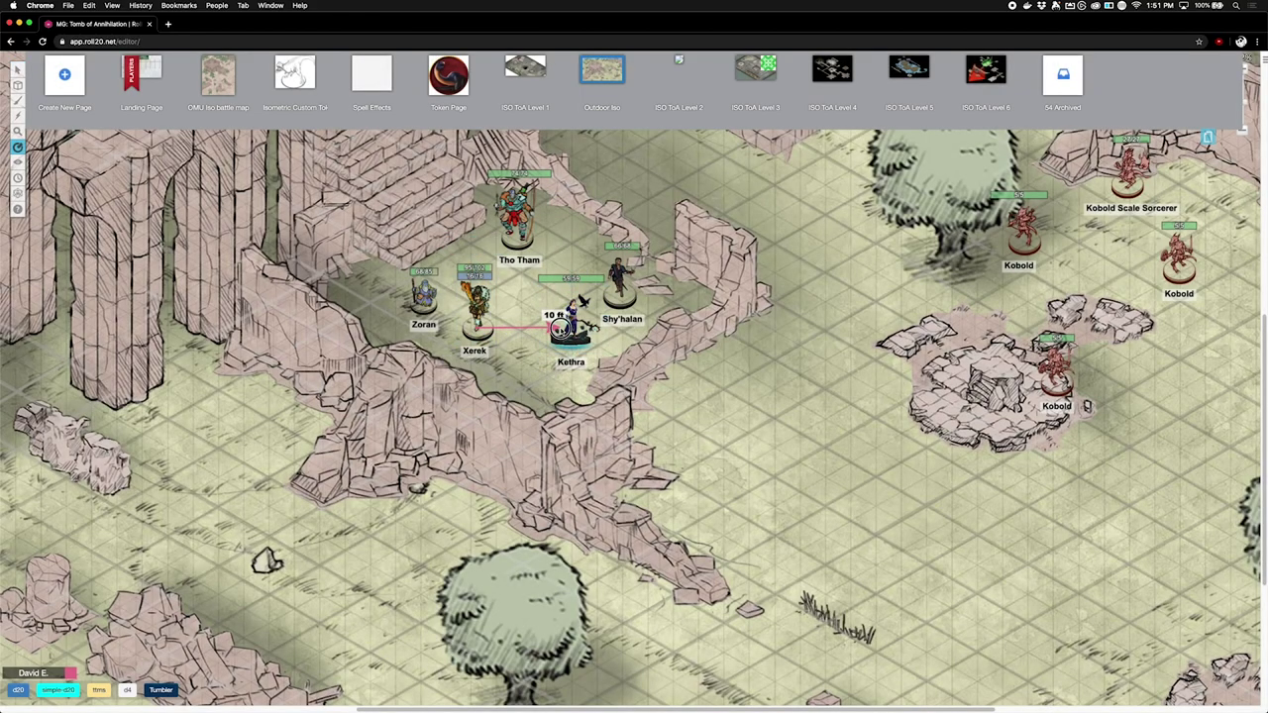
{"action": "left_click_drag", "start_coordinate": [480, 332], "coordinate": [561, 337]}
{"action": "left_click_drag", "start_coordinate": [474, 335], "coordinate": [542, 369]}
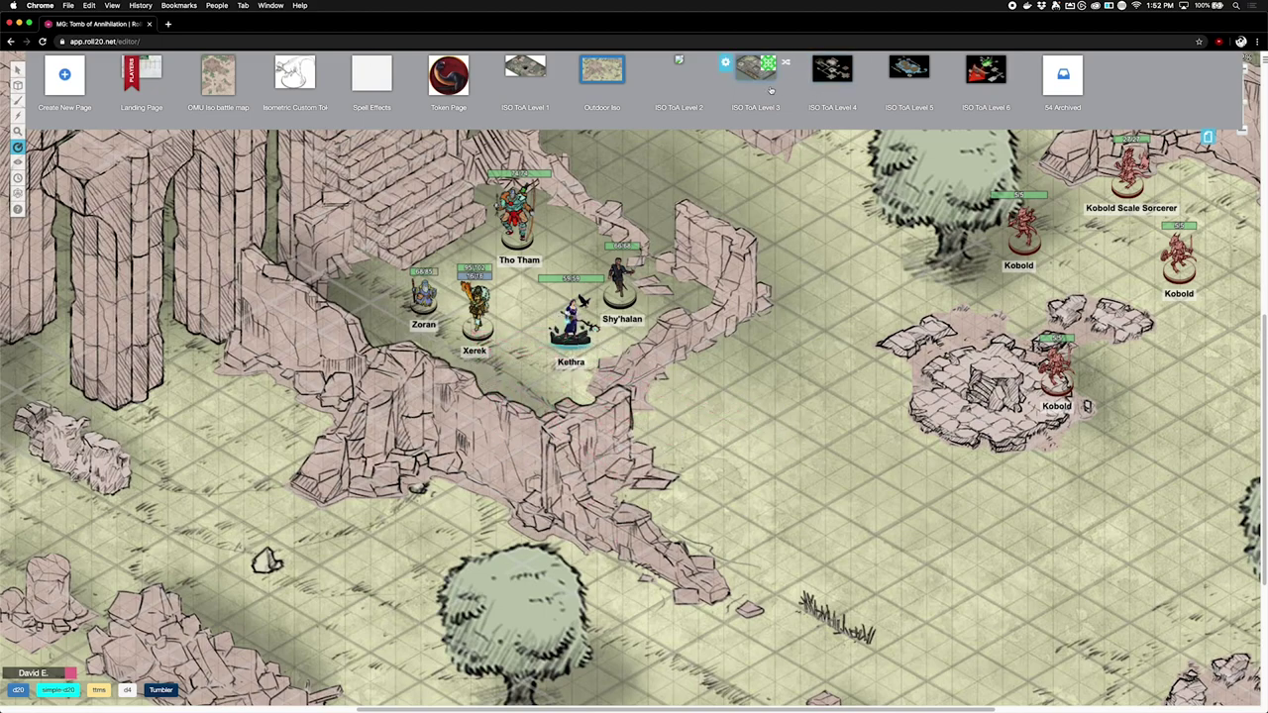
Step: Set the Outdoor Iso page's scale to 10 ft per 70 pixels
{"action": "left_click", "coordinate": [571, 66]}
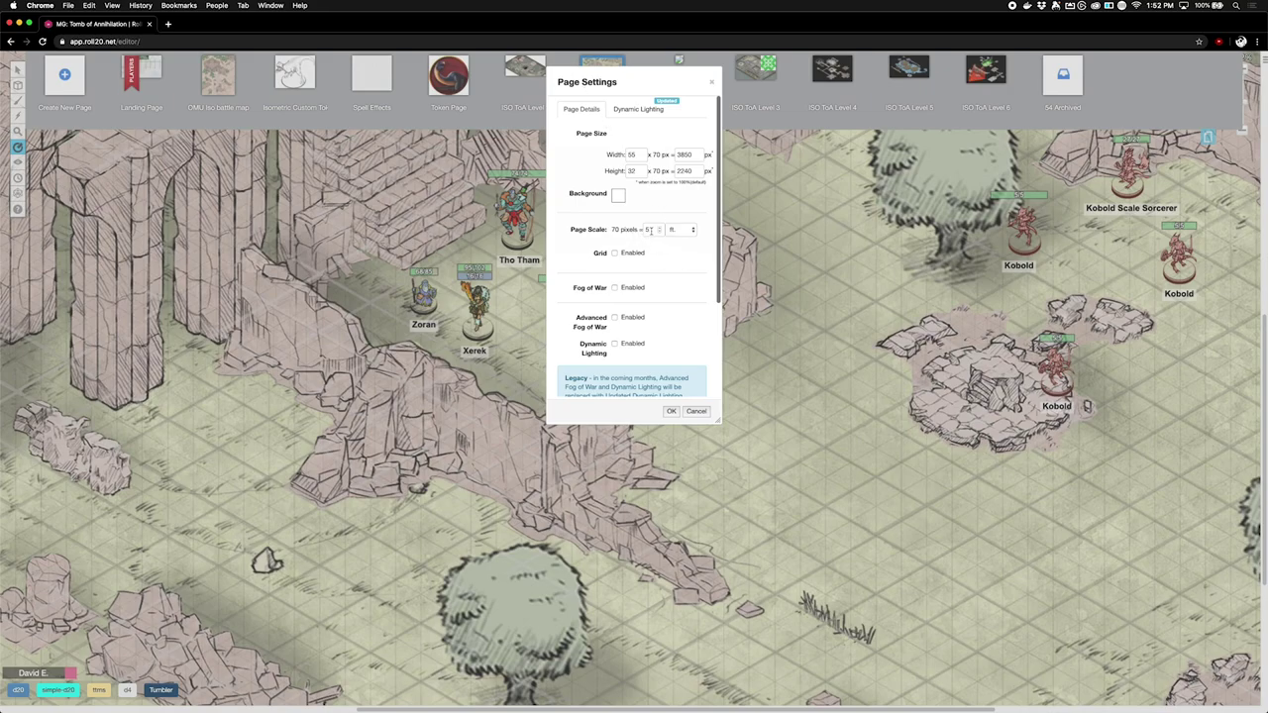
{"action": "left_click_drag", "start_coordinate": [651, 231], "coordinate": [629, 224]}
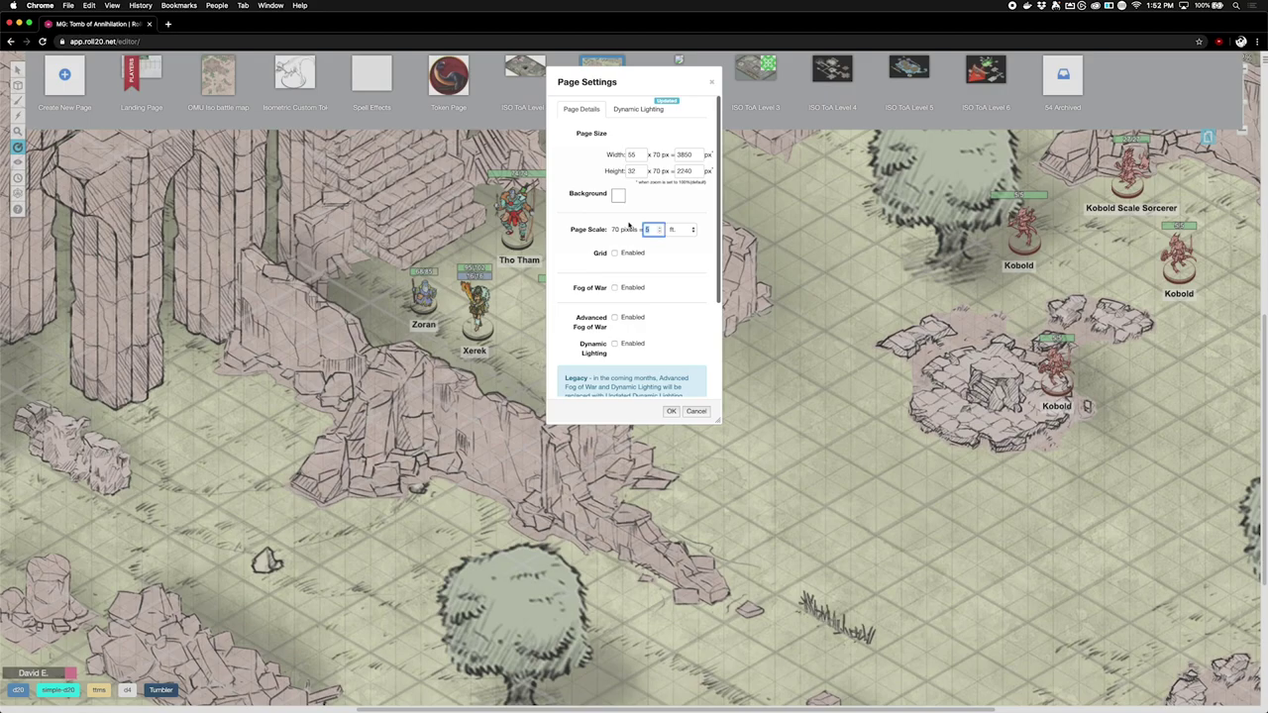
{"action": "left_click", "coordinate": [670, 411]}
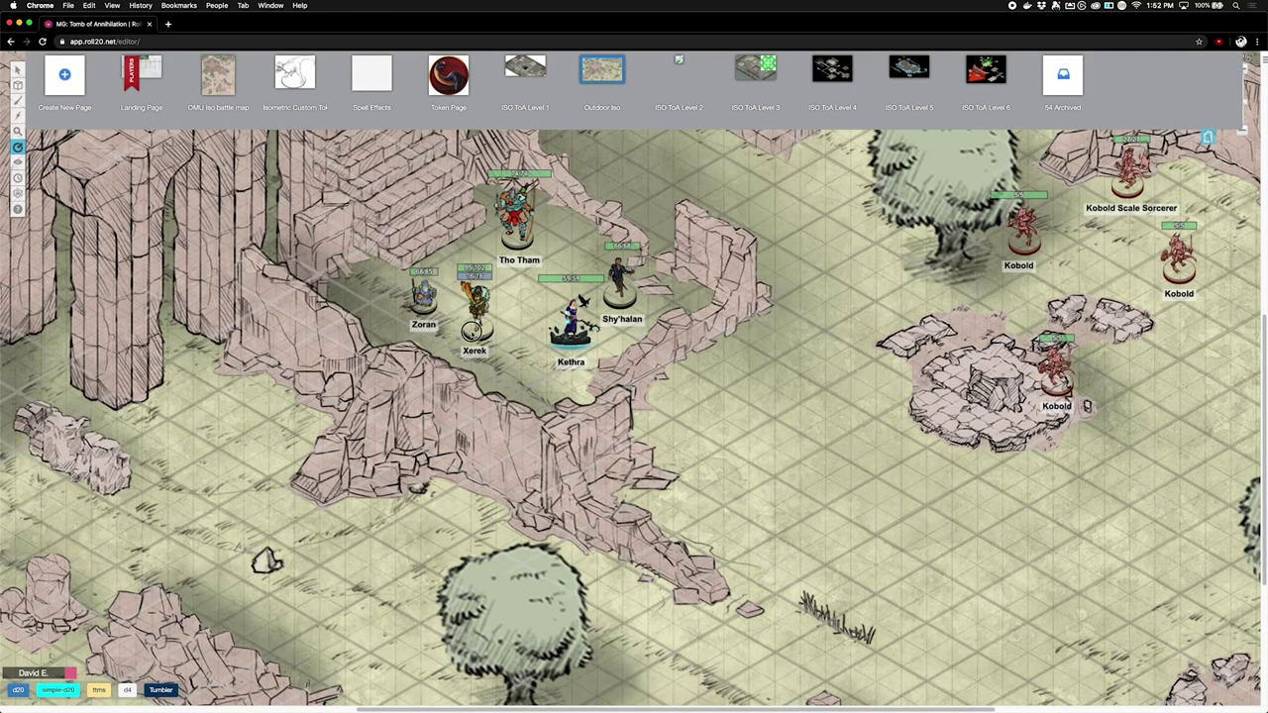
Step: Replace the Outdoor Iso page's 10 ft scale with a different value
{"action": "left_click", "coordinate": [574, 64]}
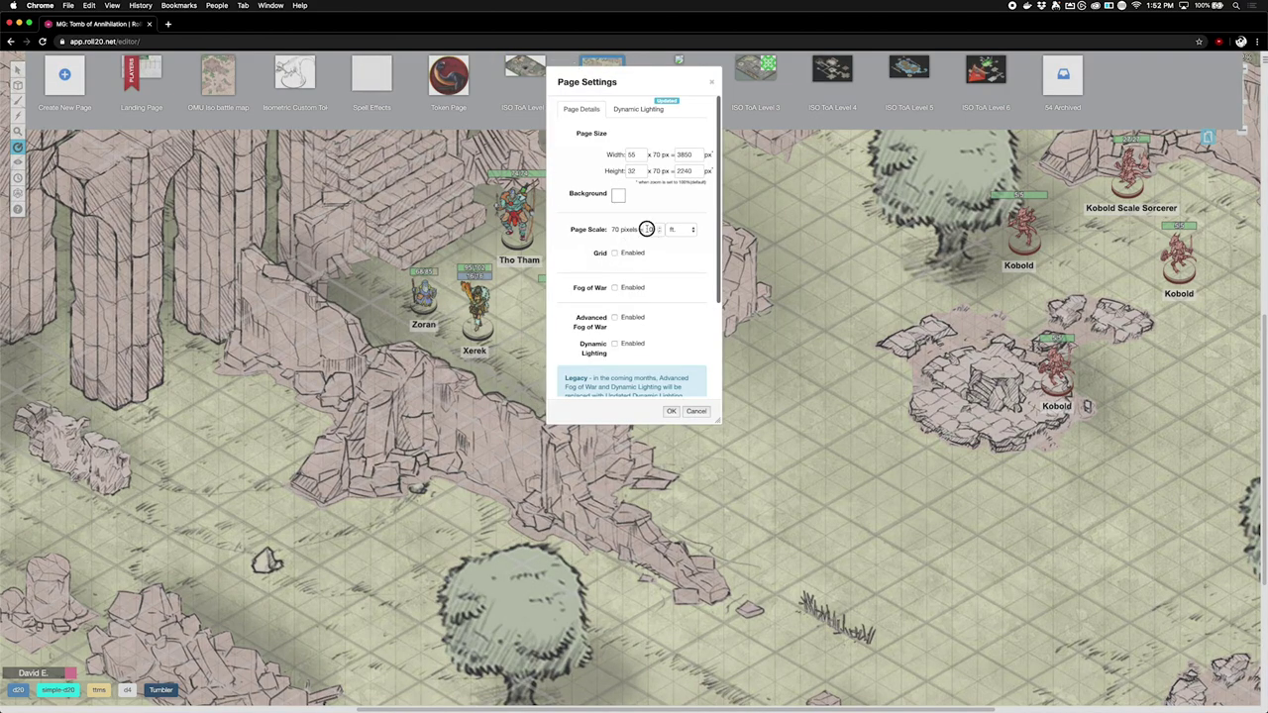
{"action": "double_click", "coordinate": [646, 229]}
{"action": "left_click", "coordinate": [674, 412]}
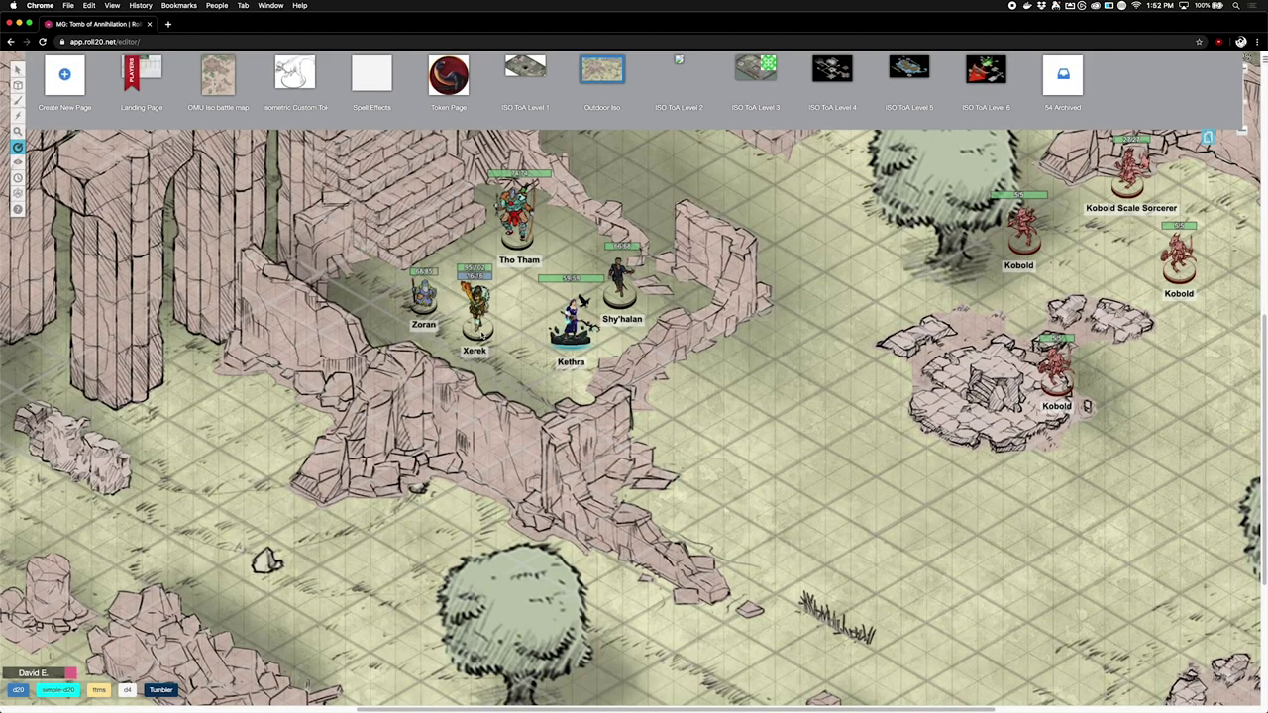
Step: Measure distances between the hero tokens horizontally, diagonally and vertically across the isometric tiles
{"action": "left_click_drag", "start_coordinate": [479, 328], "coordinate": [569, 330]}
{"action": "left_click_drag", "start_coordinate": [475, 331], "coordinate": [582, 302]}
{"action": "left_click_drag", "start_coordinate": [571, 308], "coordinate": [572, 243]}
{"action": "left_click_drag", "start_coordinate": [522, 301], "coordinate": [585, 297]}
Step: Stop measuring, close the page list, and shift the torch-bearing hero token slightly on its tile
{"action": "key", "text": "Escape"}
{"action": "left_click", "coordinate": [1207, 137]}
{"action": "mouse_move", "coordinate": [475, 302]}
{"action": "left_mouse_down"}
{"action": "mouse_move", "coordinate": [491, 359]}
{"action": "mouse_move", "coordinate": [451, 501]}
{"action": "mouse_move", "coordinate": [420, 505]}
{"action": "mouse_move", "coordinate": [501, 364]}
{"action": "mouse_move", "coordinate": [488, 311]}
{"action": "left_mouse_up"}
Step: Move a kobold beside the tree trunk, and add a crimson status marker to the kobold at the stone circle
{"action": "left_click_drag", "start_coordinate": [1014, 241], "coordinate": [532, 386]}
{"action": "mouse_move", "coordinate": [526, 431]}
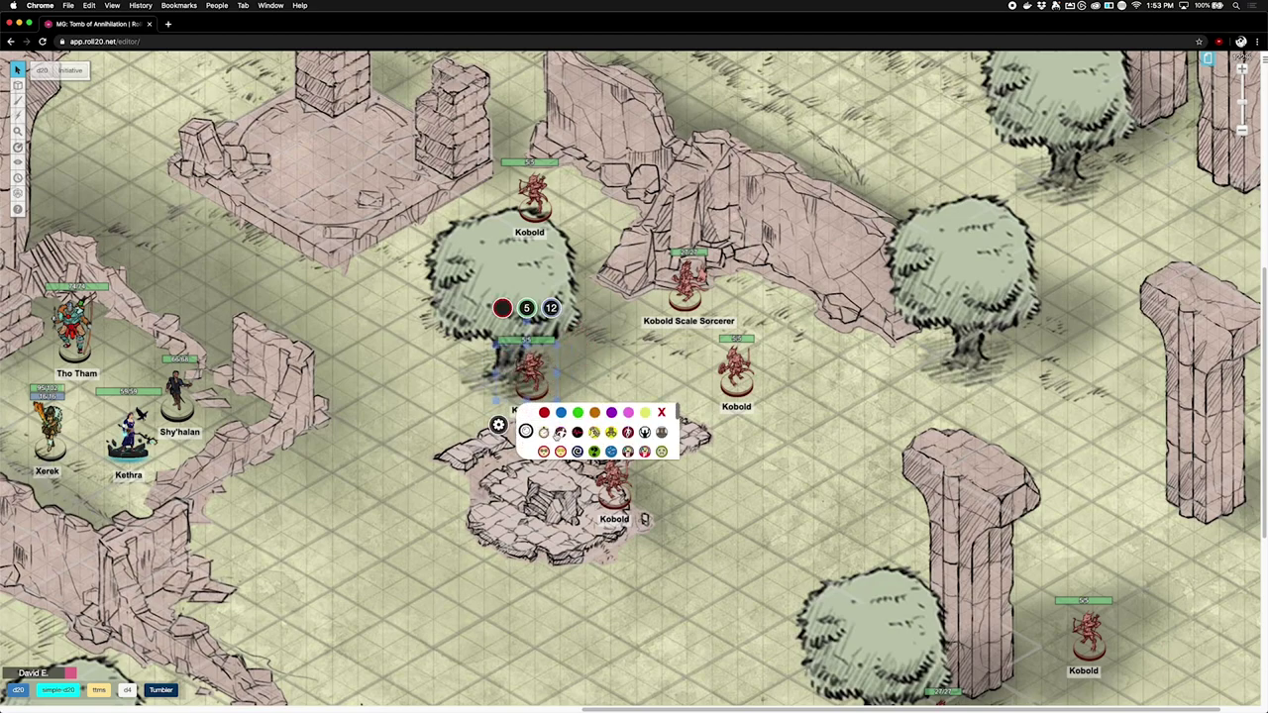
{"action": "scroll", "coordinate": [573, 461], "scroll_direction": "down", "scroll_amount": 5}
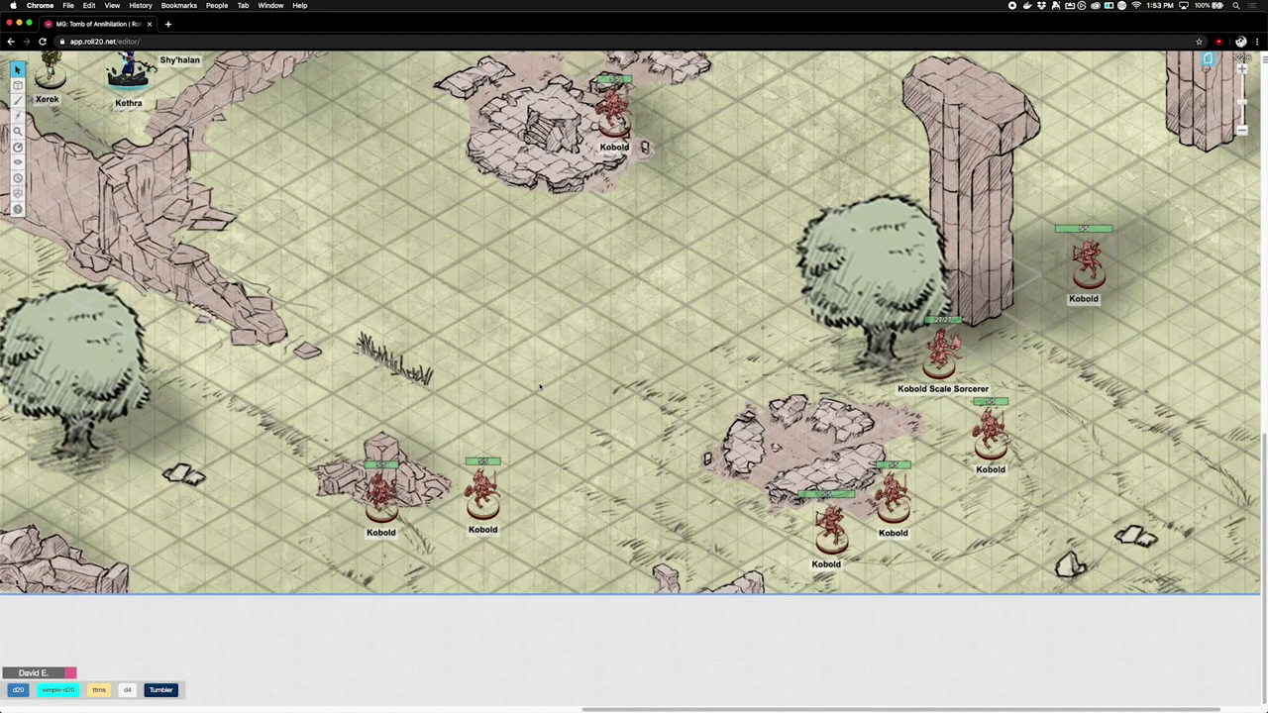
{"action": "left_click", "coordinate": [618, 99]}
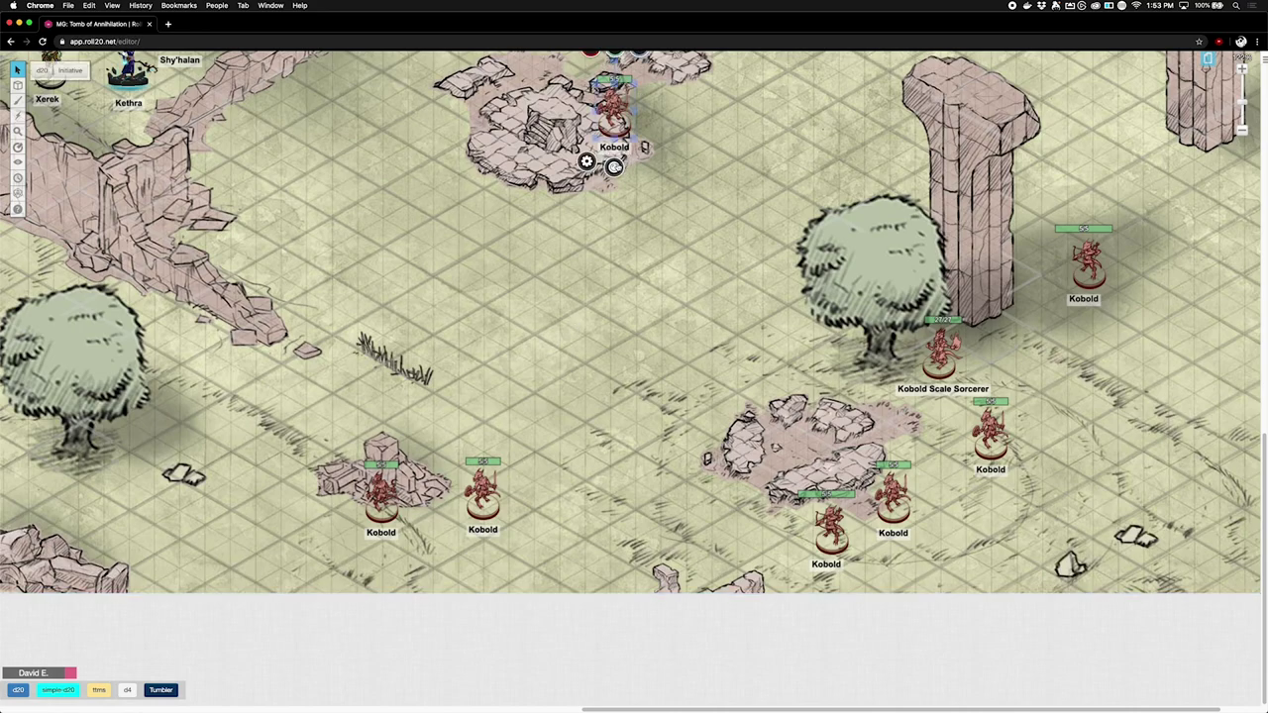
{"action": "mouse_move", "coordinate": [614, 166]}
{"action": "scroll", "coordinate": [684, 167], "scroll_direction": "down", "scroll_amount": 2}
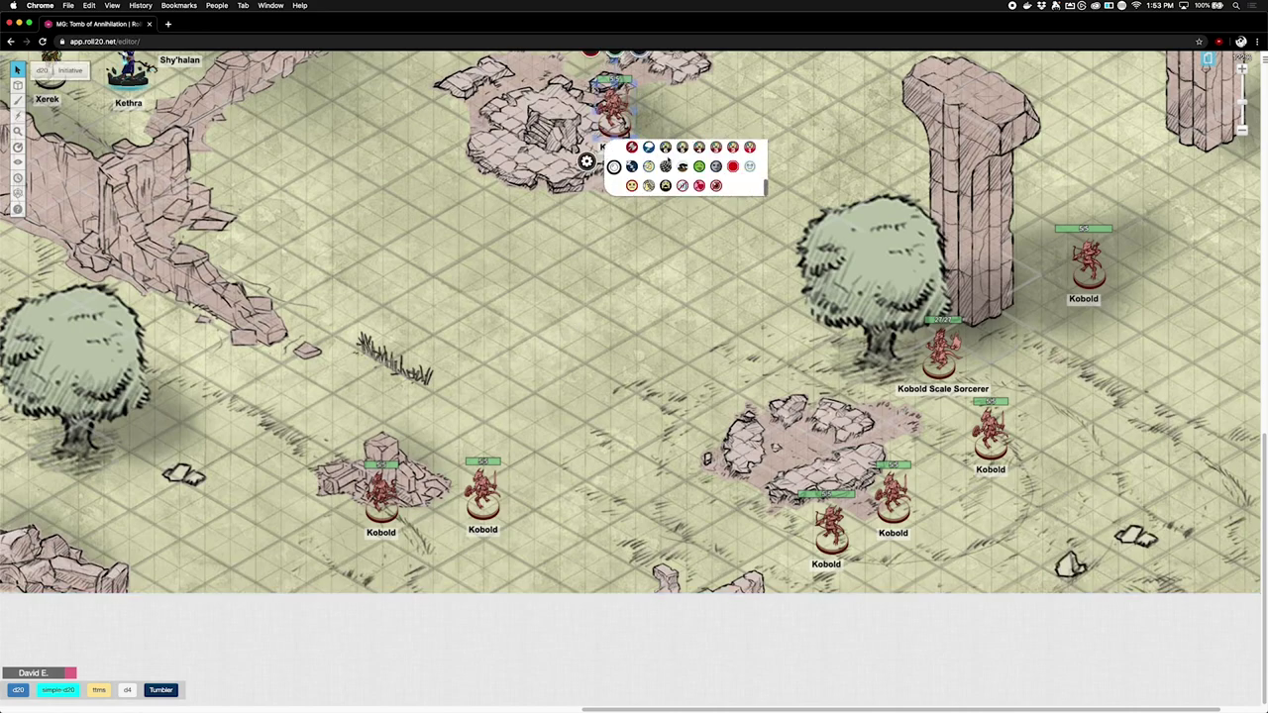
{"action": "left_click", "coordinate": [700, 185]}
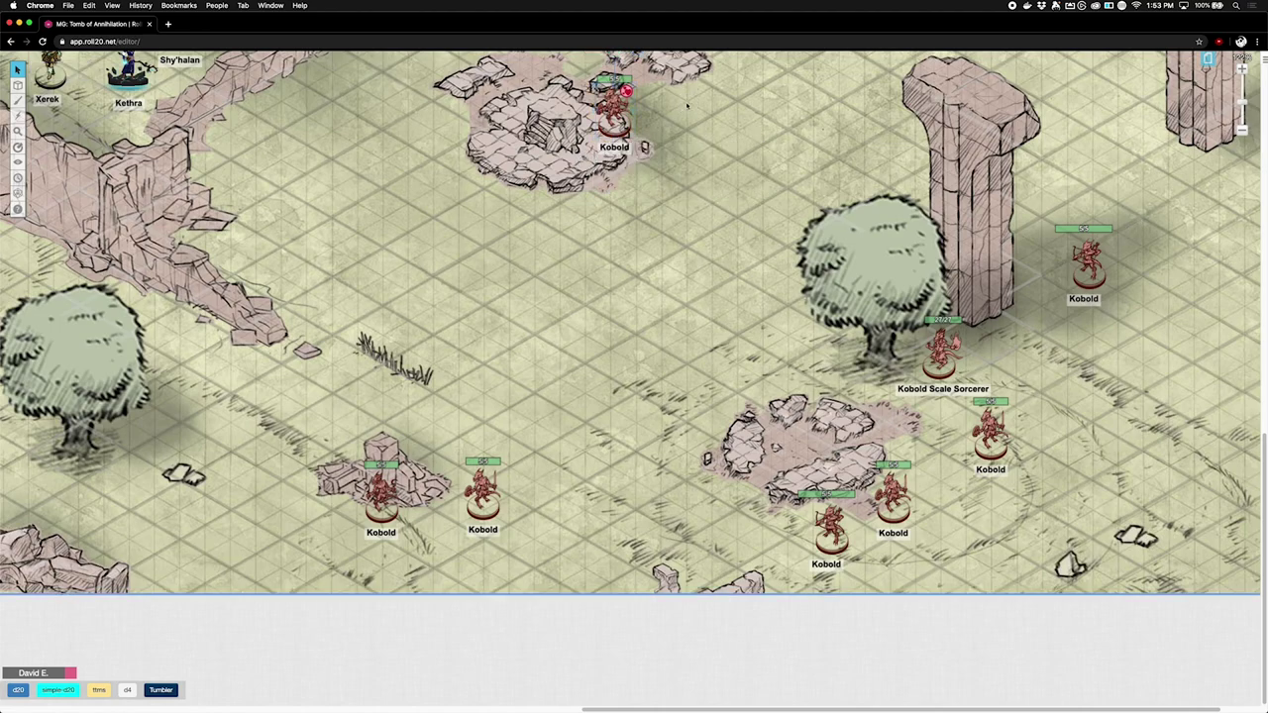
Step: Shift the marked kobold slightly away from the stone circle onto the neighbouring tile
{"action": "scroll", "coordinate": [684, 206], "scroll_direction": "up", "scroll_amount": 2}
{"action": "scroll", "coordinate": [683, 206], "scroll_direction": "up", "scroll_amount": 2}
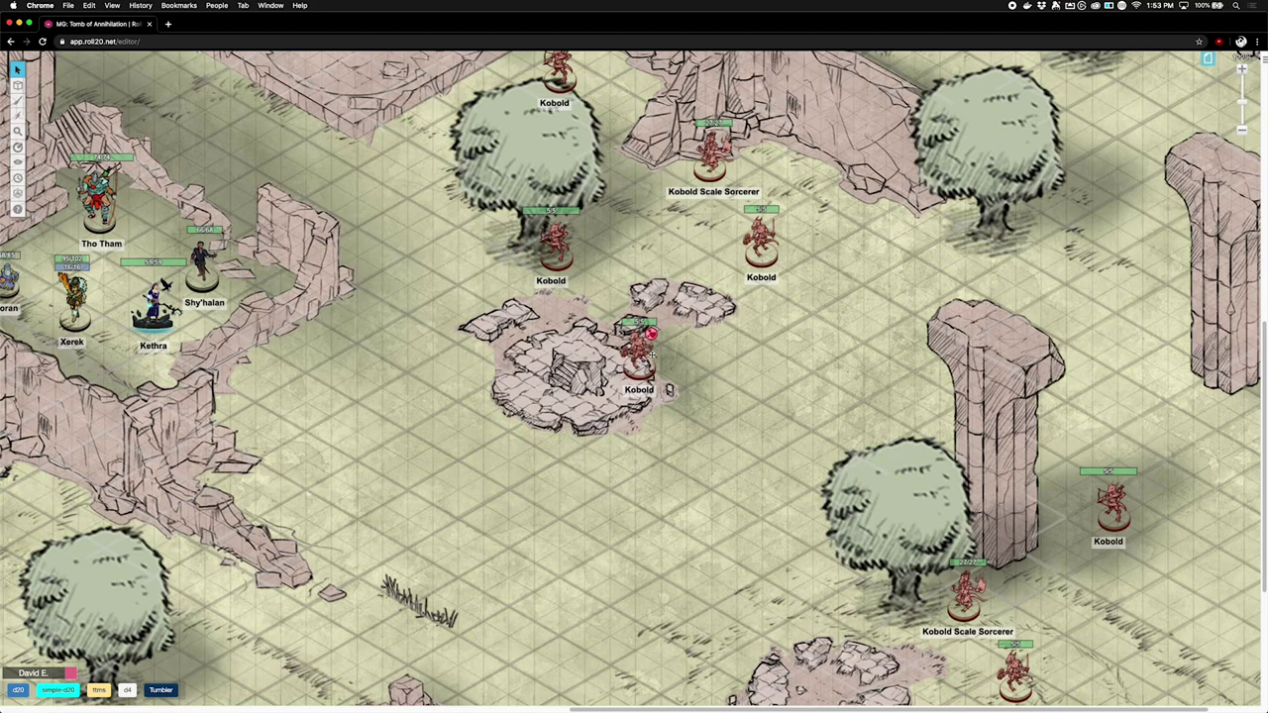
{"action": "left_click_drag", "start_coordinate": [641, 364], "coordinate": [666, 368]}
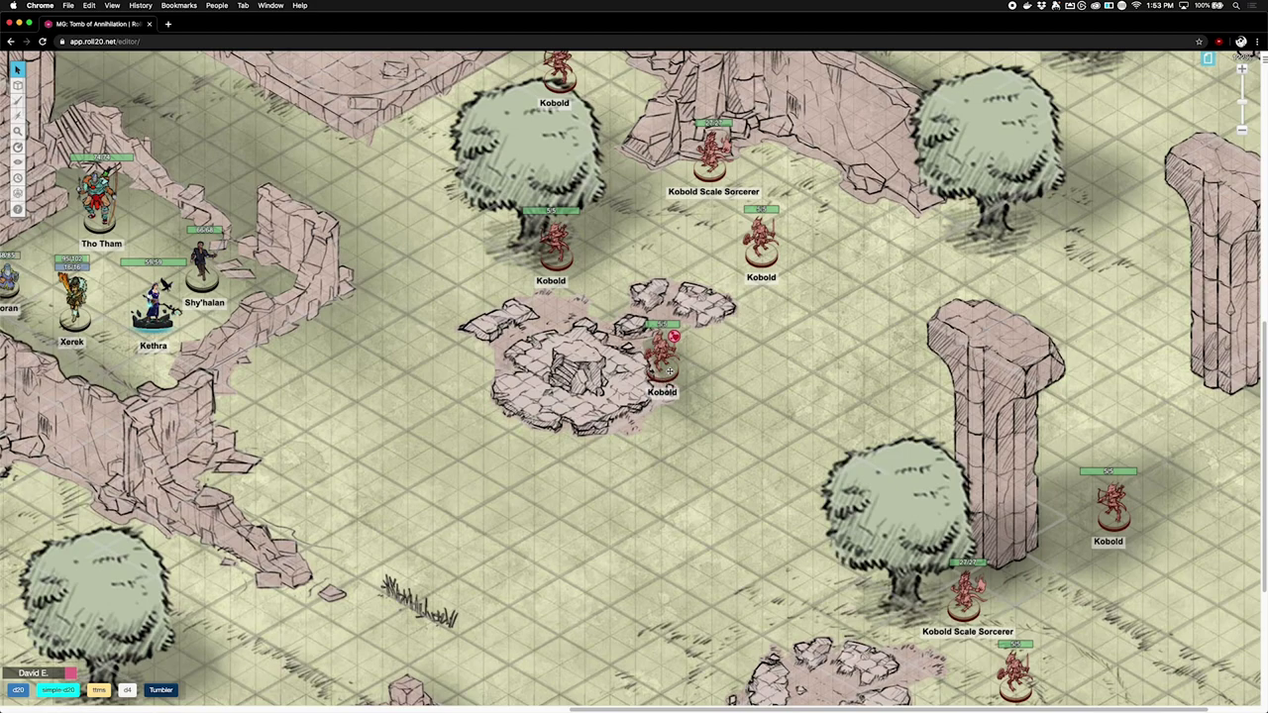
Step: Move the nearer Eblis token from the back of the raised platform toward its front, close to the stairs
{"action": "scroll", "coordinate": [507, 363], "scroll_direction": "up", "scroll_amount": 7}
{"action": "scroll", "coordinate": [507, 363], "scroll_direction": "left", "scroll_amount": 9}
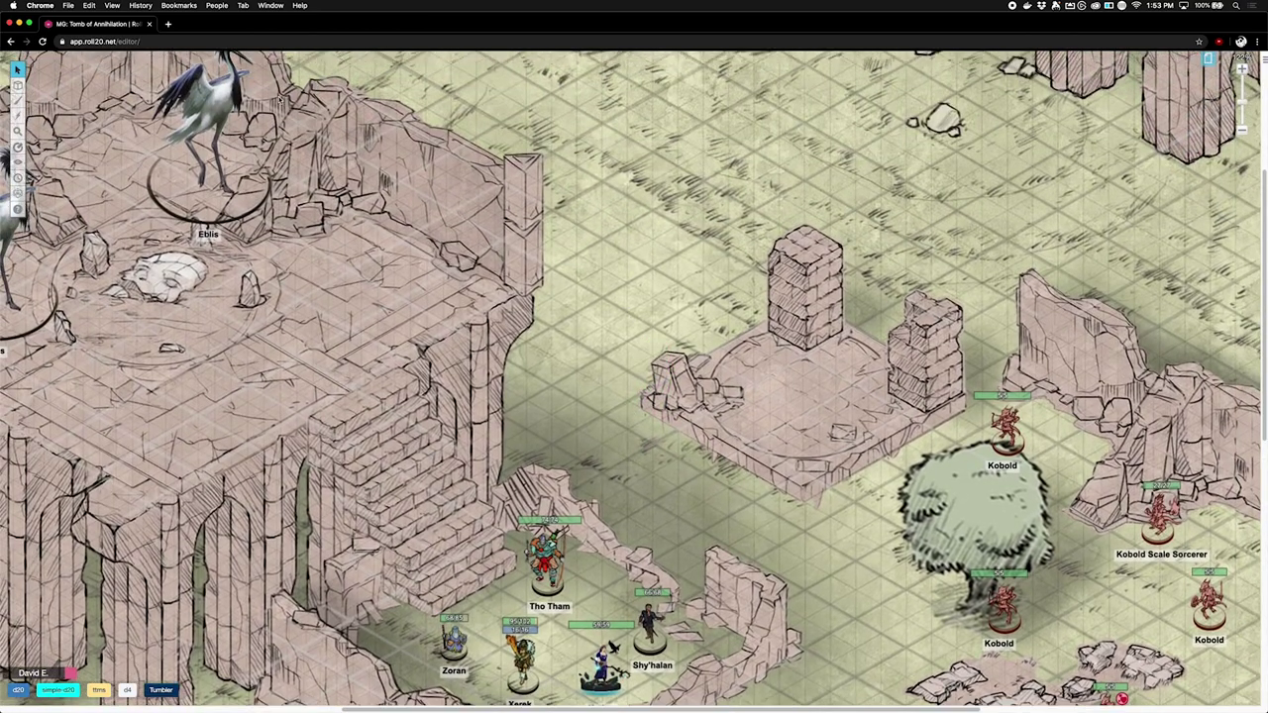
{"action": "left_click_drag", "start_coordinate": [212, 103], "coordinate": [252, 250]}
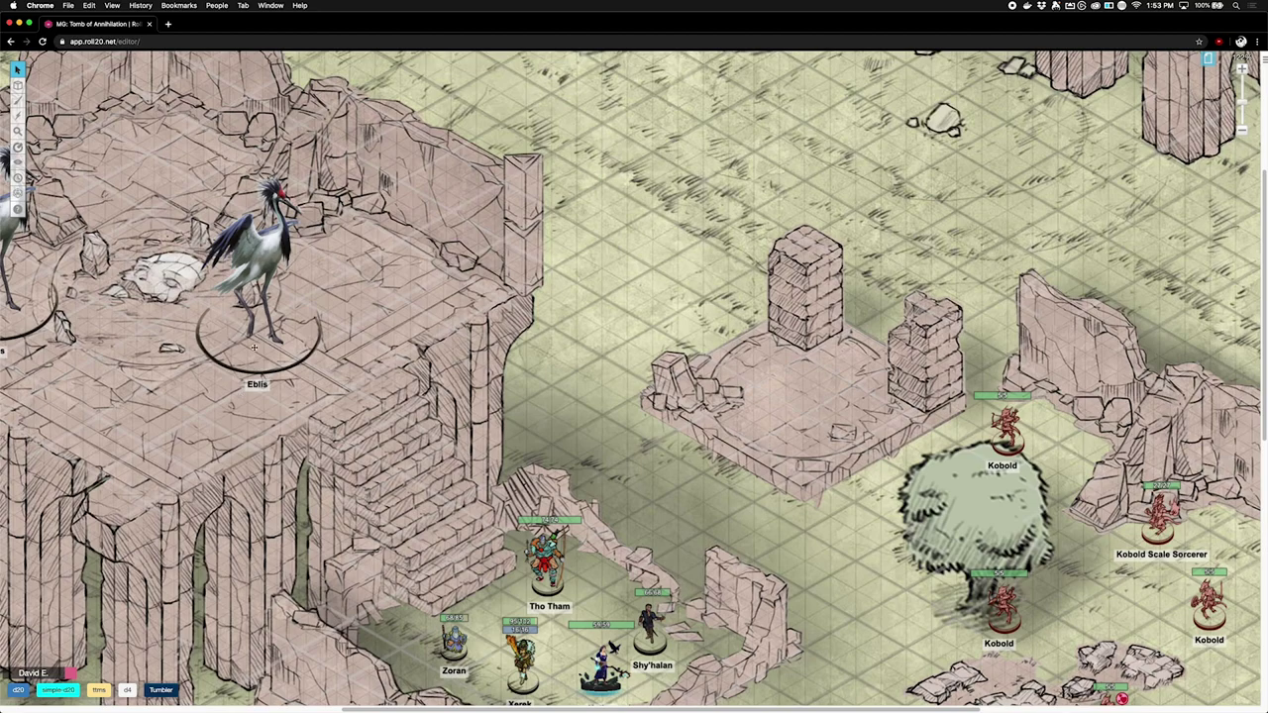
Step: Try the bow-wielding hero enlarged beside the Eblis on the platform, and return the token to the courtyard at its smaller size
{"action": "left_click_drag", "start_coordinate": [534, 546], "coordinate": [420, 197]}
{"action": "left_click", "coordinate": [443, 320]}
{"action": "left_click_drag", "start_coordinate": [377, 241], "coordinate": [369, 248]}
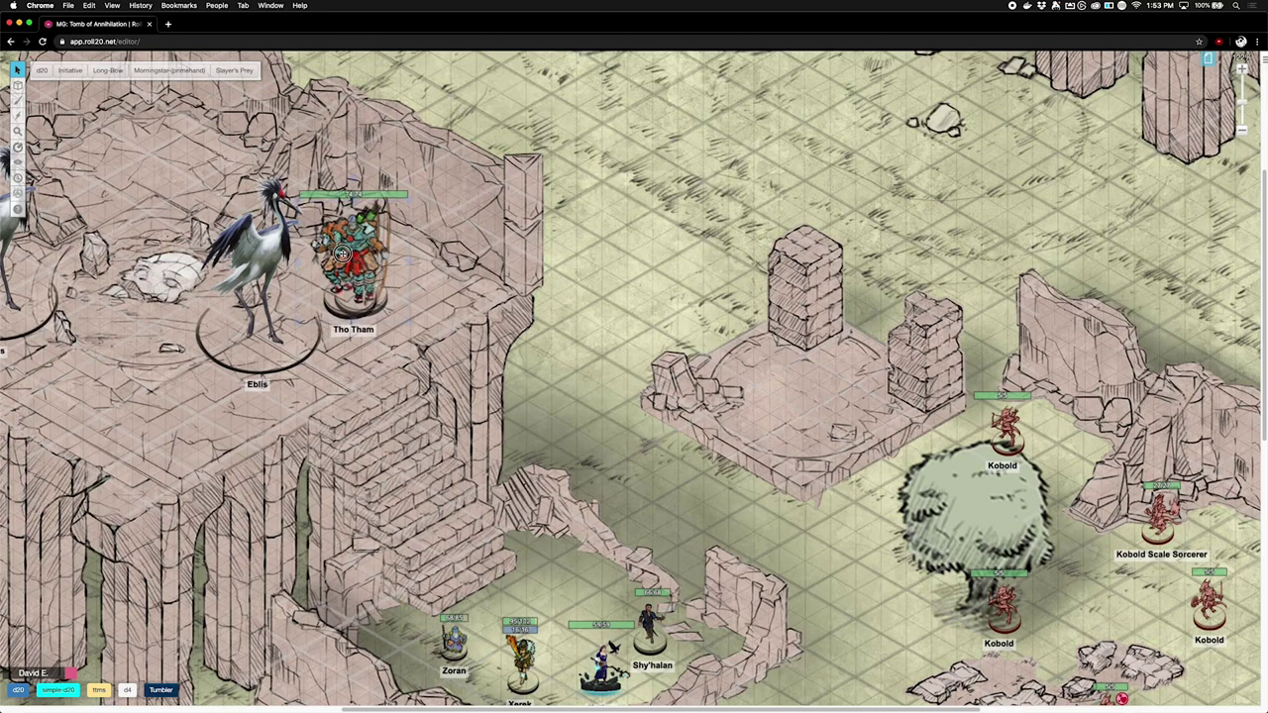
{"action": "left_click", "coordinate": [451, 322]}
{"action": "left_click", "coordinate": [353, 285]}
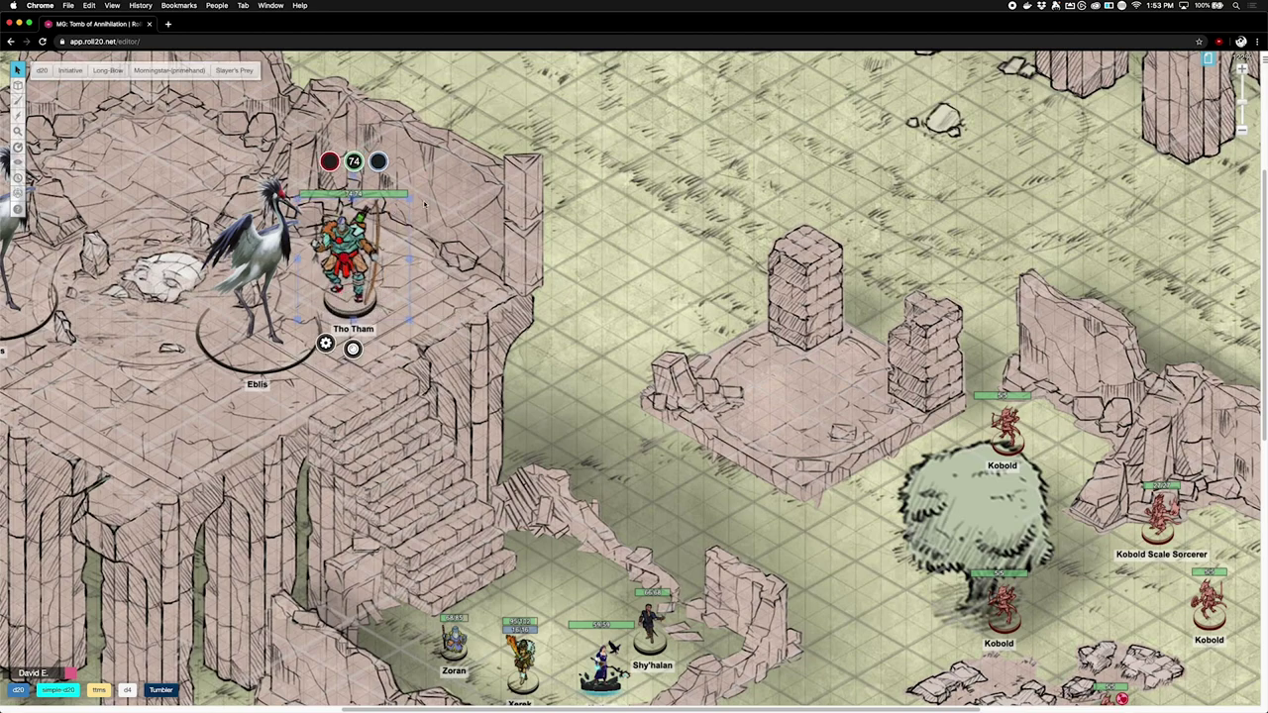
{"action": "left_click_drag", "start_coordinate": [411, 198], "coordinate": [536, 554]}
{"action": "left_click", "coordinate": [396, 369]}
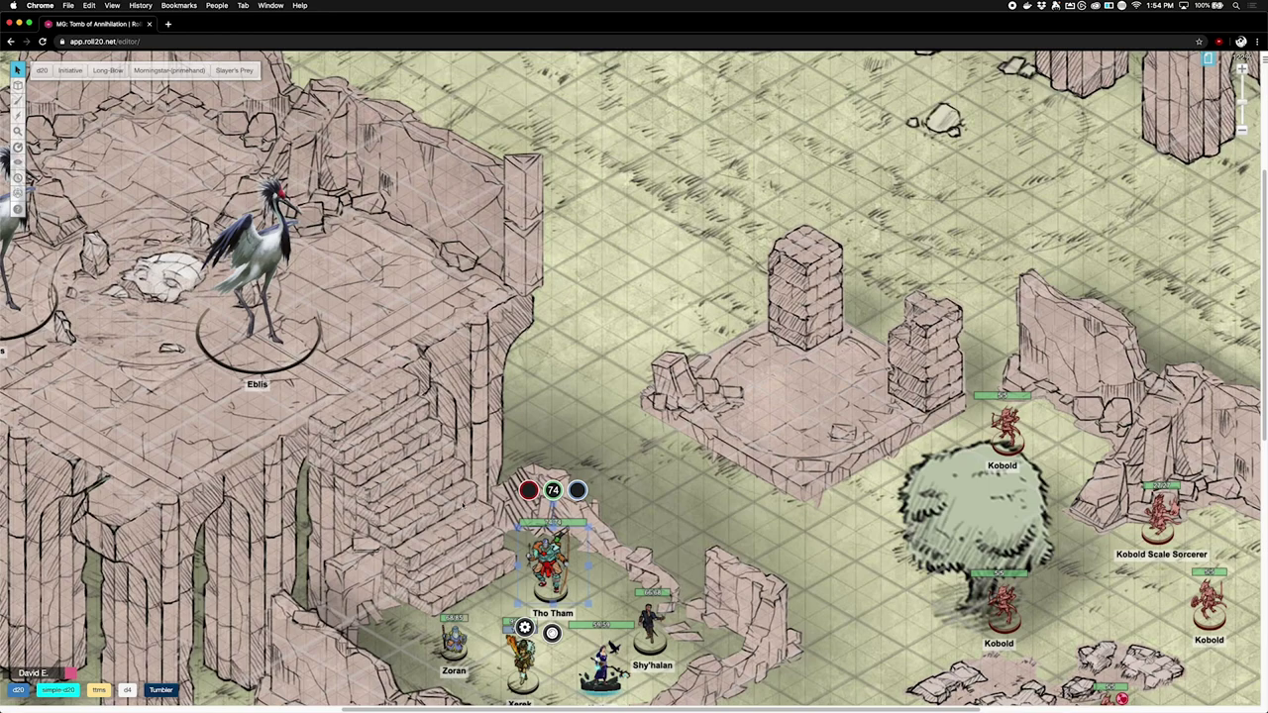
Step: Move the bow-wielding hero token from the courtyard to the top of the stairs and deselect it
{"action": "scroll", "coordinate": [440, 552], "scroll_direction": "down", "scroll_amount": 5}
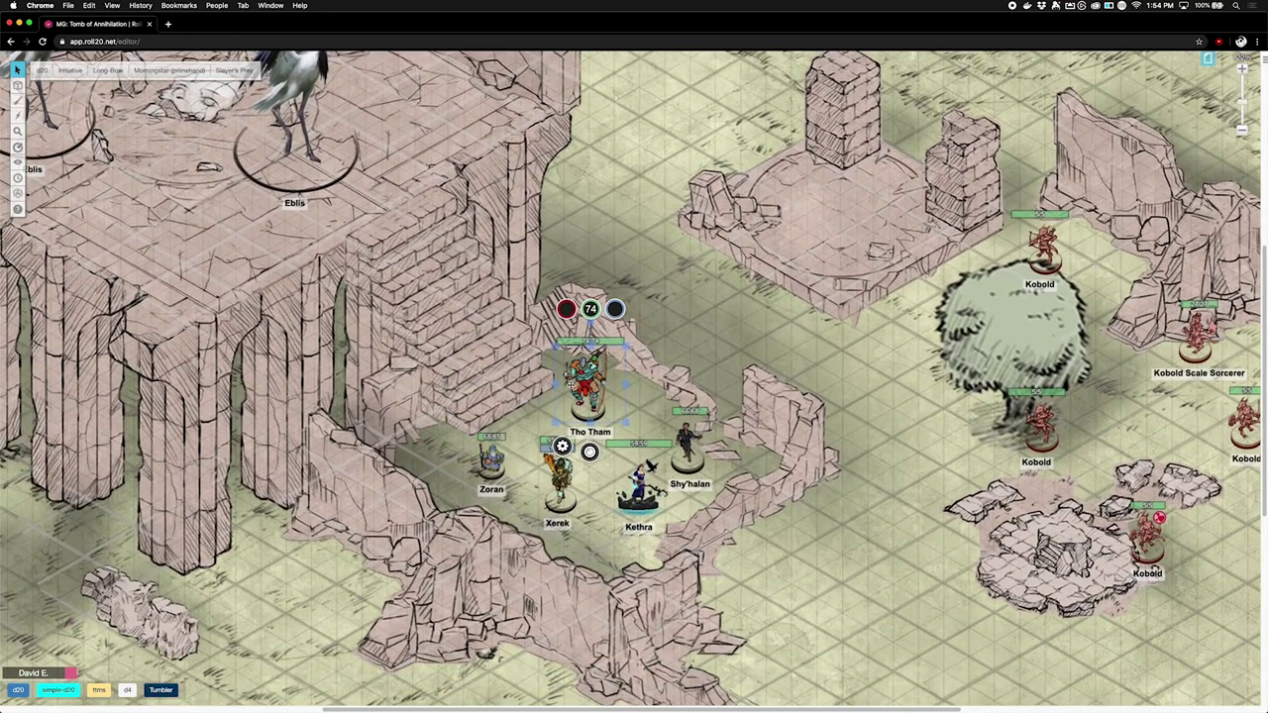
{"action": "left_click_drag", "start_coordinate": [574, 388], "coordinate": [383, 206]}
{"action": "scroll", "coordinate": [382, 206], "scroll_direction": "up", "scroll_amount": 5}
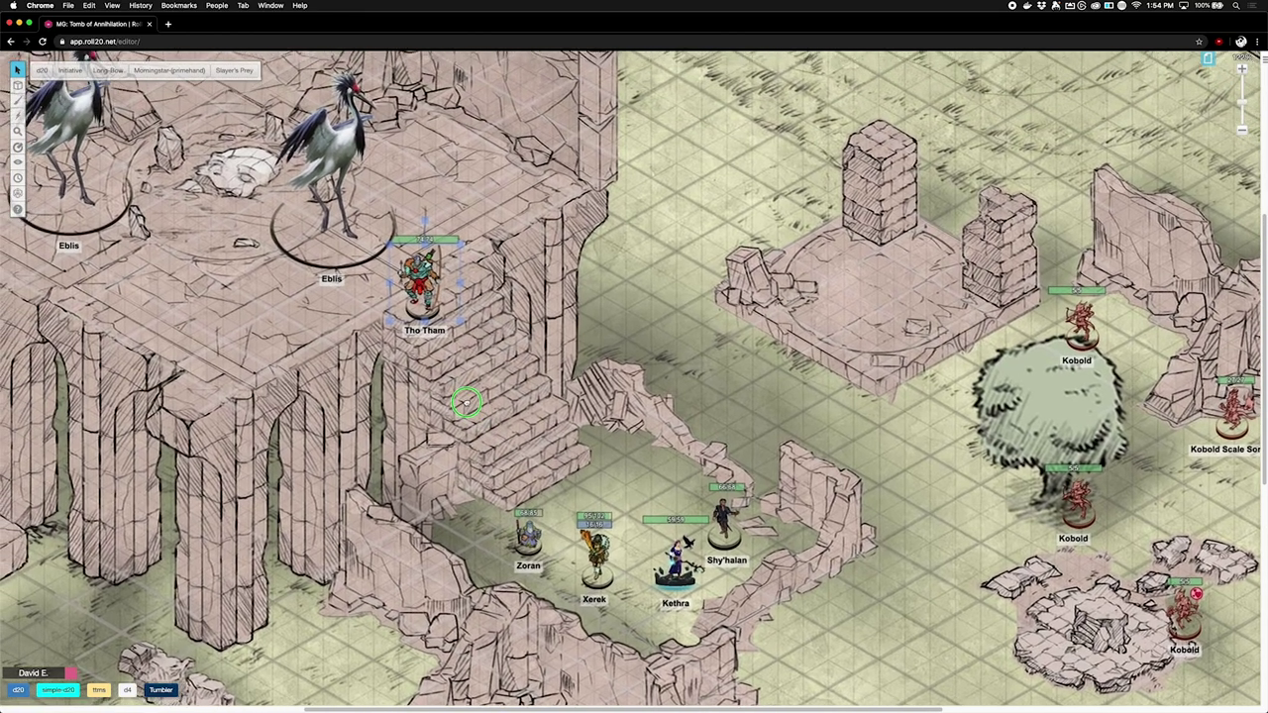
{"action": "scroll", "coordinate": [390, 395], "scroll_direction": "right", "scroll_amount": 5}
{"action": "scroll", "coordinate": [390, 396], "scroll_direction": "down", "scroll_amount": 2}
{"action": "left_click", "coordinate": [390, 395]}
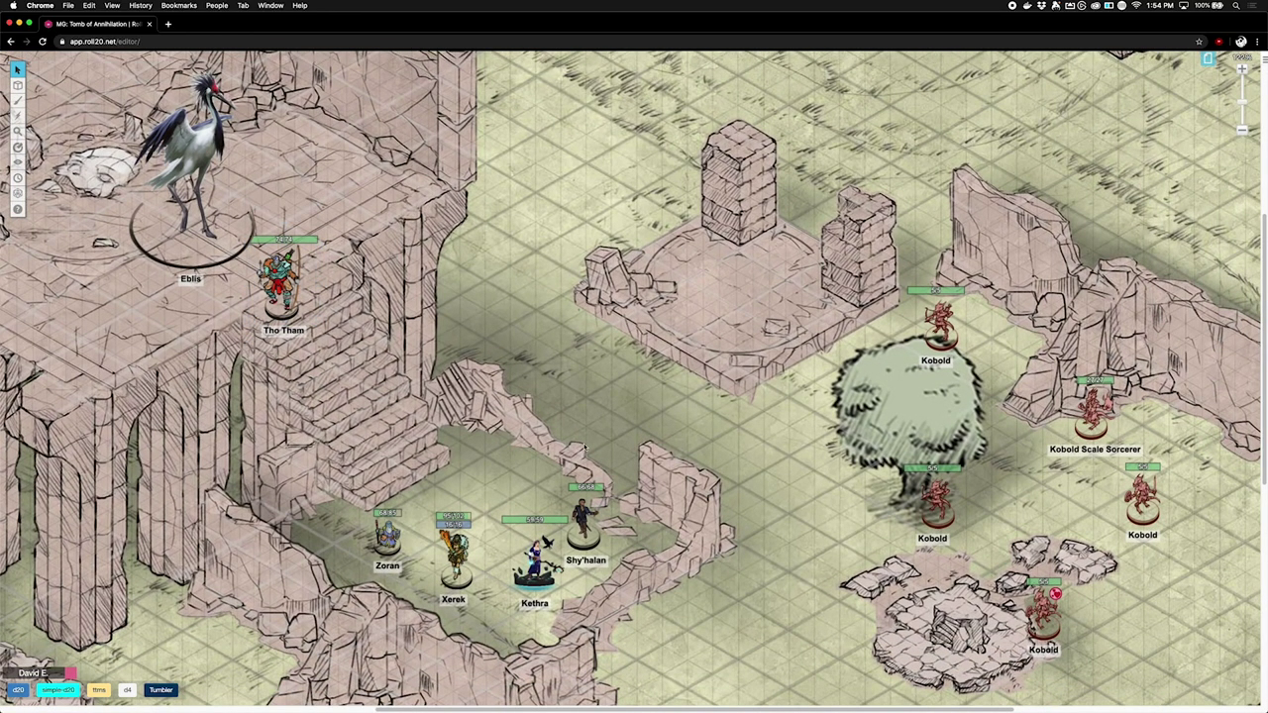
Step: Move the nearer Eblis toward the platform's front edge, beside the hero at the top of the stairs
{"action": "scroll", "coordinate": [464, 476], "scroll_direction": "up", "scroll_amount": 5}
{"action": "scroll", "coordinate": [465, 476], "scroll_direction": "left", "scroll_amount": 4}
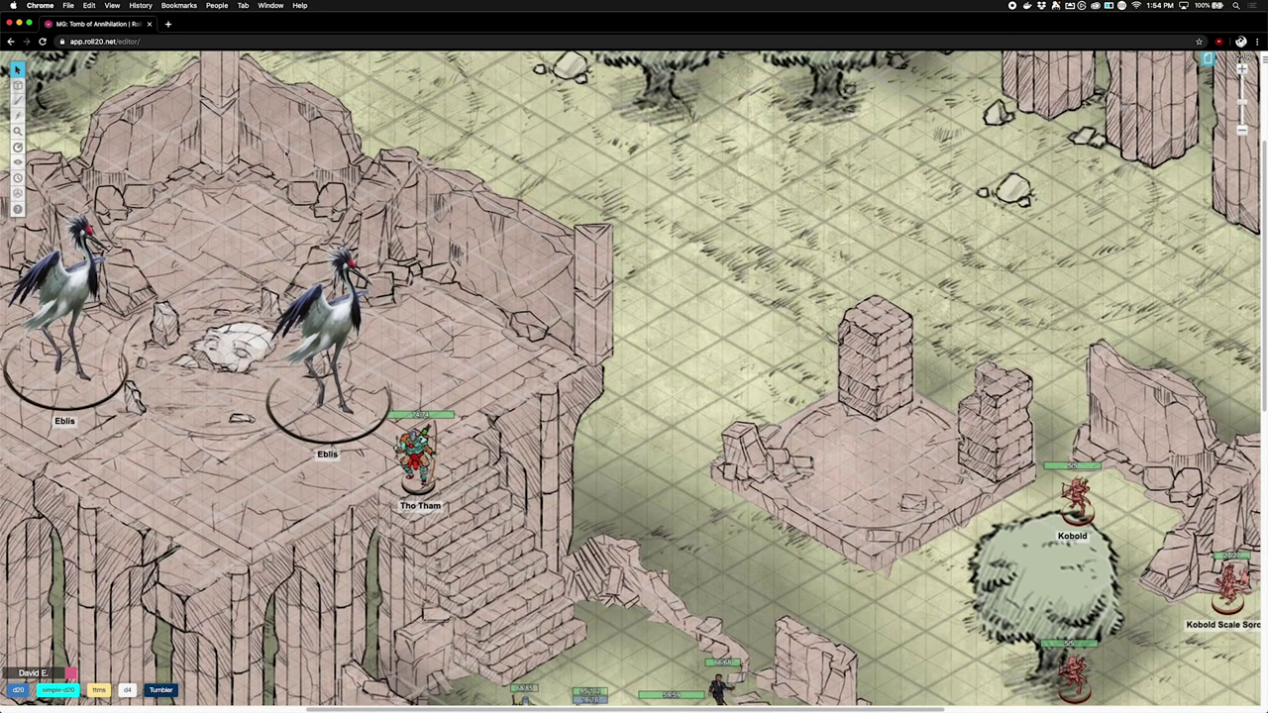
{"action": "left_click_drag", "start_coordinate": [362, 389], "coordinate": [343, 436]}
{"action": "left_click", "coordinate": [493, 383]}
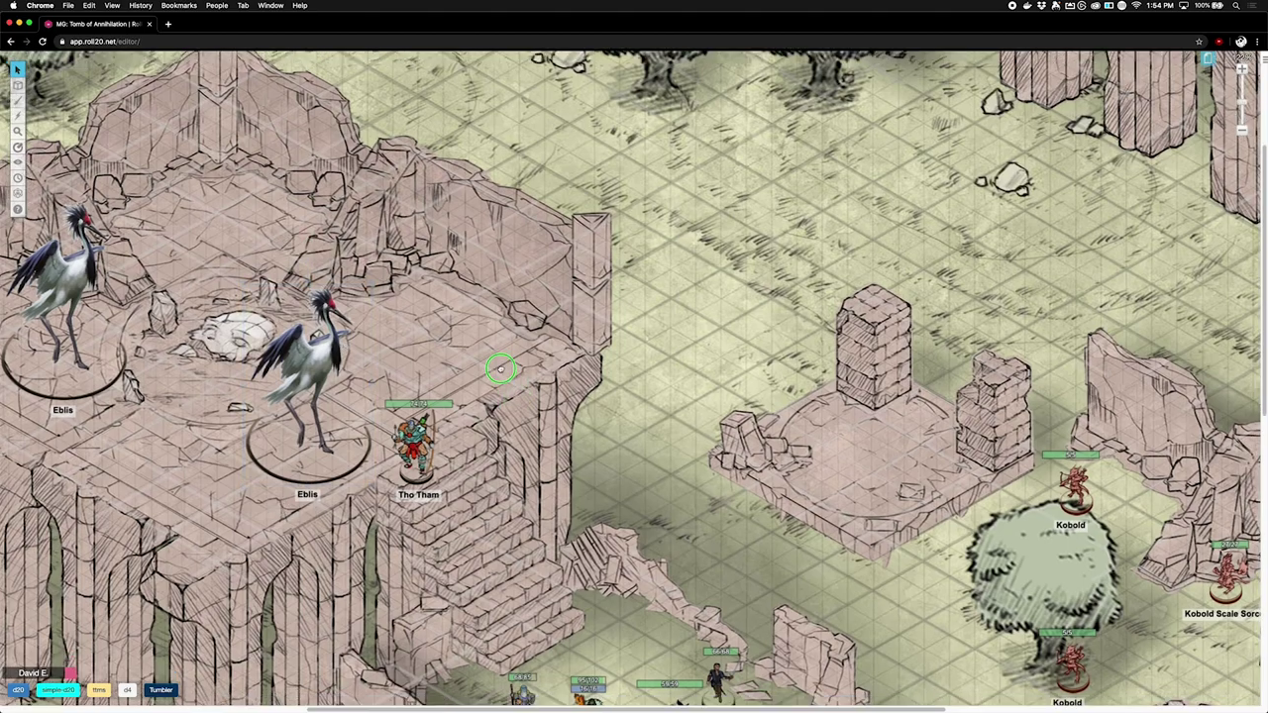
Step: Move the bow-wielding hero token from the top of the stairs back down to the courtyard
{"action": "scroll", "coordinate": [493, 382], "scroll_direction": "down", "scroll_amount": 5}
{"action": "scroll", "coordinate": [493, 382], "scroll_direction": "right", "scroll_amount": 3}
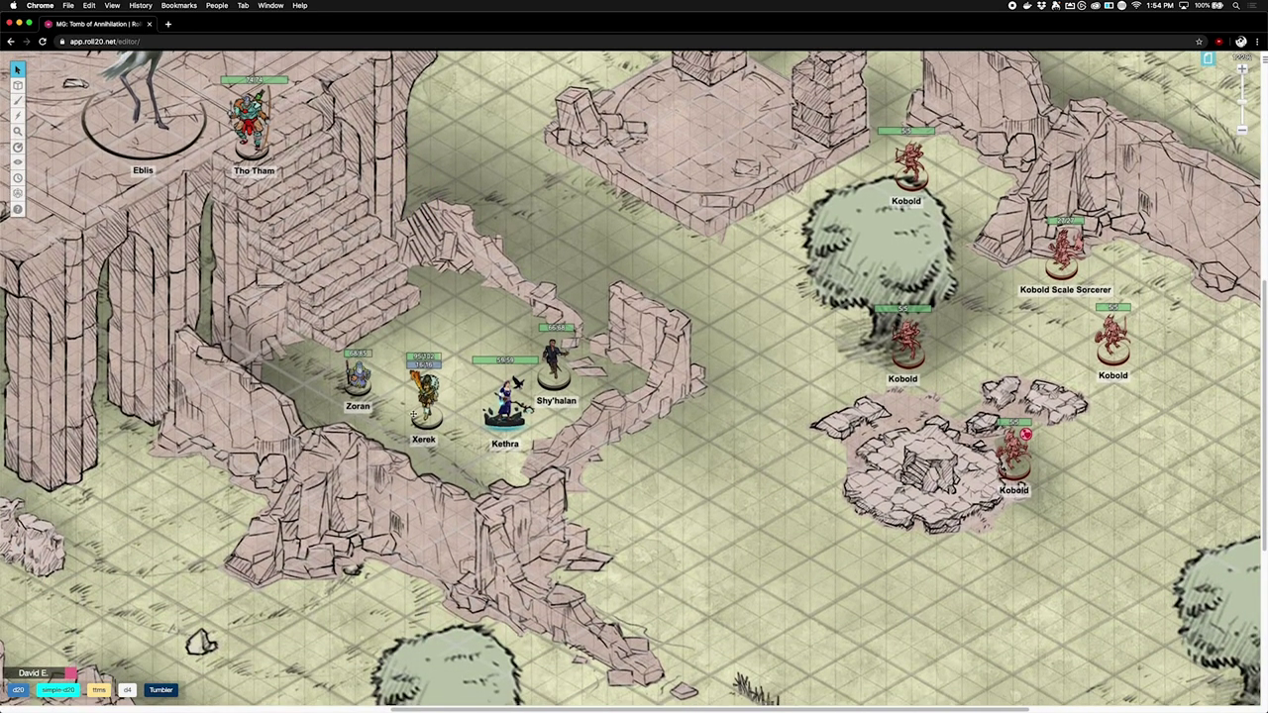
{"action": "scroll", "coordinate": [443, 367], "scroll_direction": "up", "scroll_amount": 2}
{"action": "scroll", "coordinate": [443, 367], "scroll_direction": "left", "scroll_amount": 2}
{"action": "scroll", "coordinate": [392, 270], "scroll_direction": "up", "scroll_amount": 2}
{"action": "scroll", "coordinate": [391, 269], "scroll_direction": "left", "scroll_amount": 1}
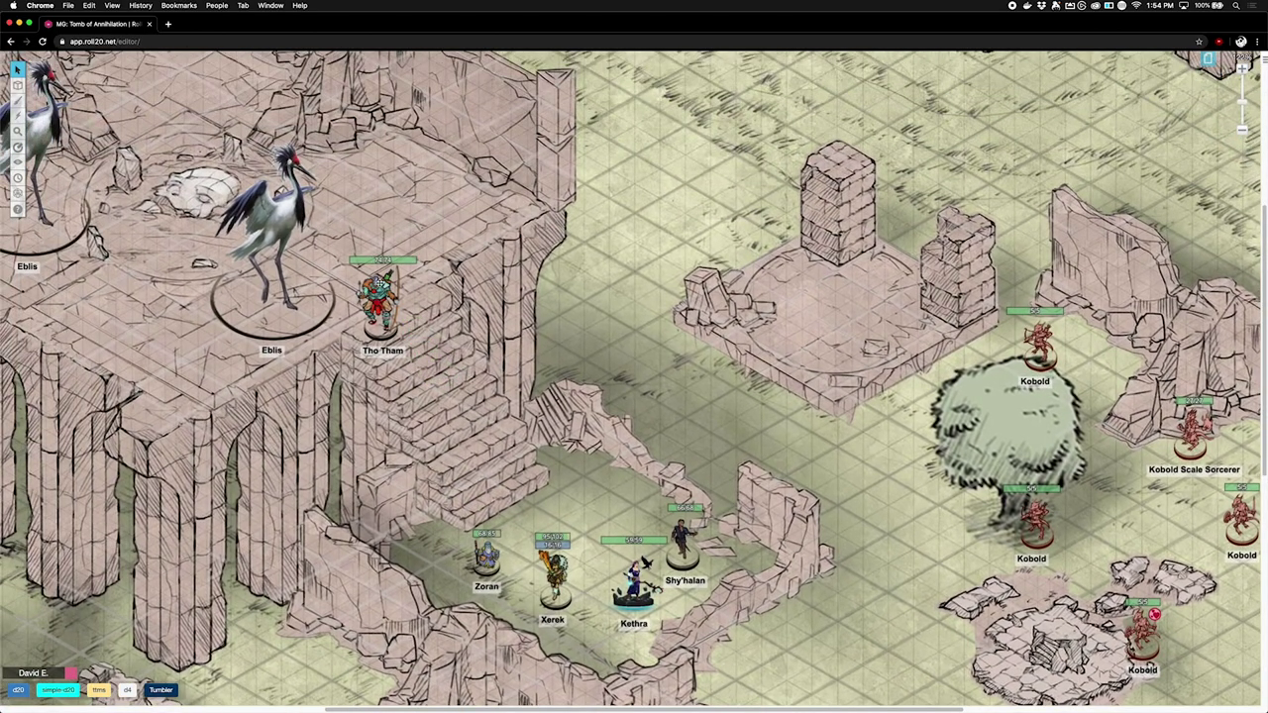
{"action": "left_click_drag", "start_coordinate": [374, 282], "coordinate": [580, 457]}
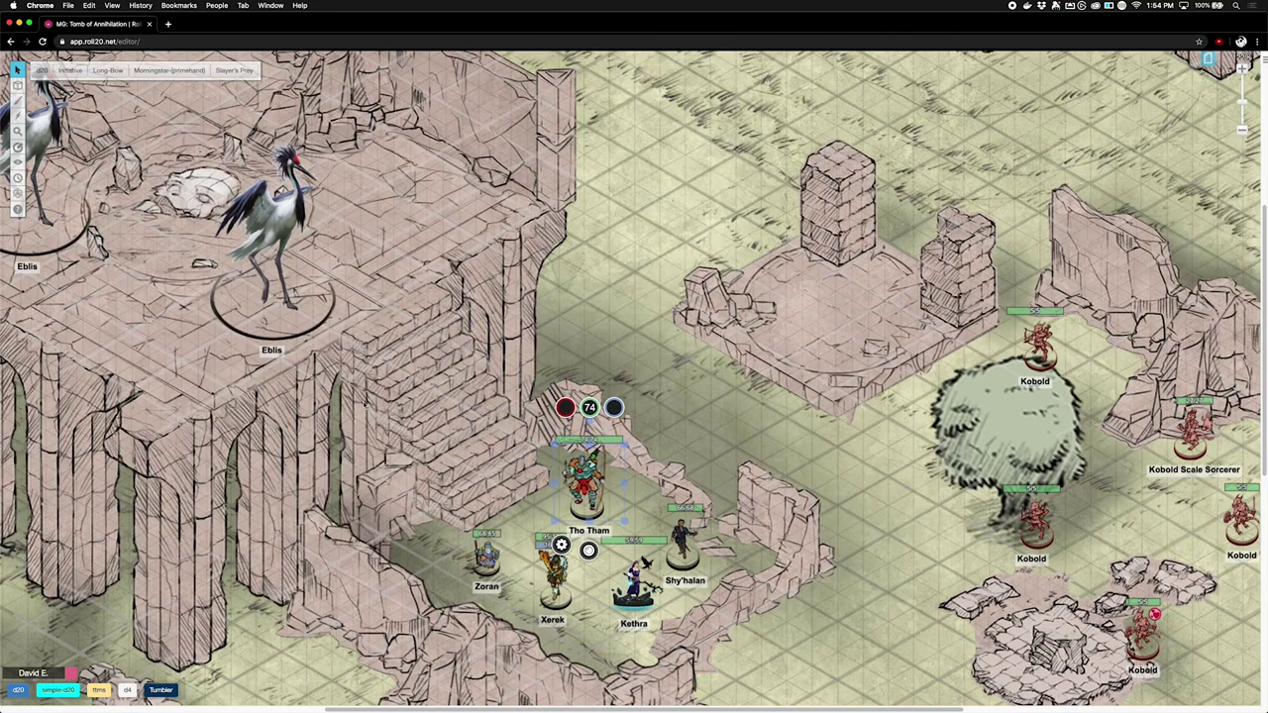
Step: Move the Eblis to the platform corner behind the stairs, and place the bow-wielding hero at the foot of the stairs
{"action": "left_click", "coordinate": [298, 317]}
{"action": "left_click_drag", "start_coordinate": [300, 212], "coordinate": [436, 150]}
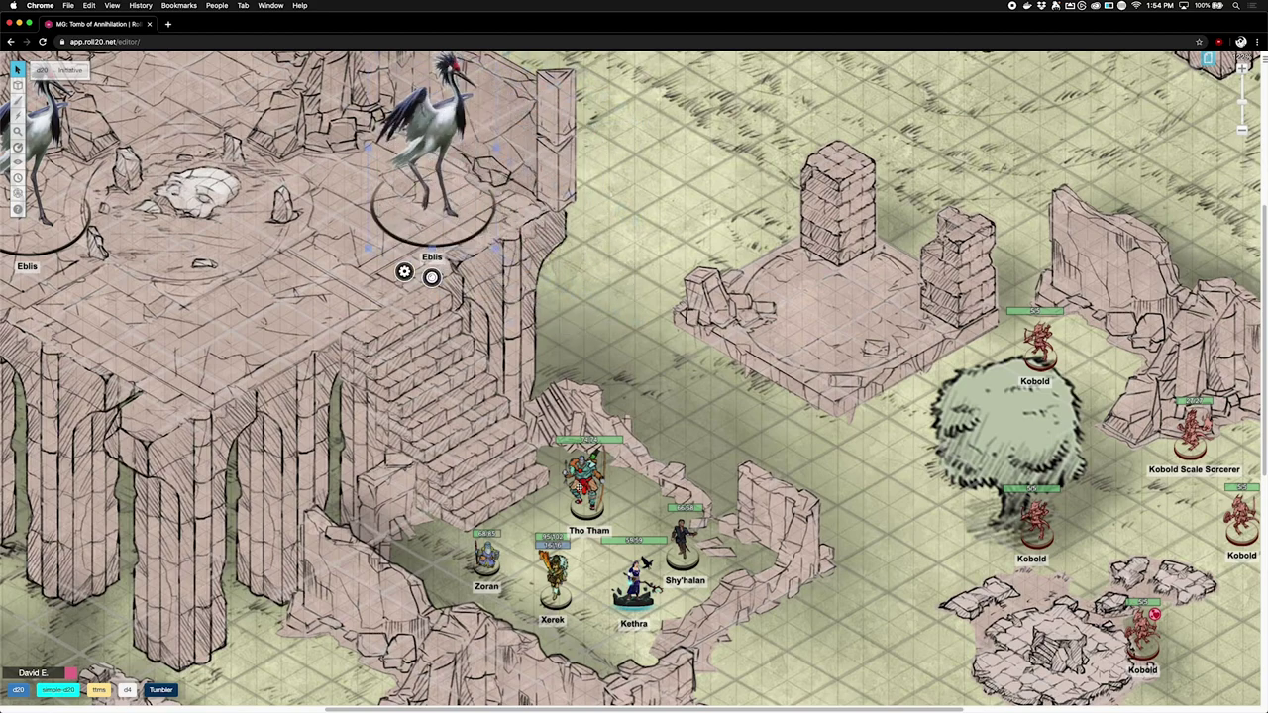
{"action": "left_click_drag", "start_coordinate": [580, 486], "coordinate": [532, 459]}
{"action": "mouse_move", "coordinate": [438, 169]}
{"action": "left_mouse_down"}
{"action": "mouse_move", "coordinate": [868, 385]}
{"action": "mouse_move", "coordinate": [535, 189]}
{"action": "mouse_move", "coordinate": [436, 173]}
{"action": "left_mouse_up"}
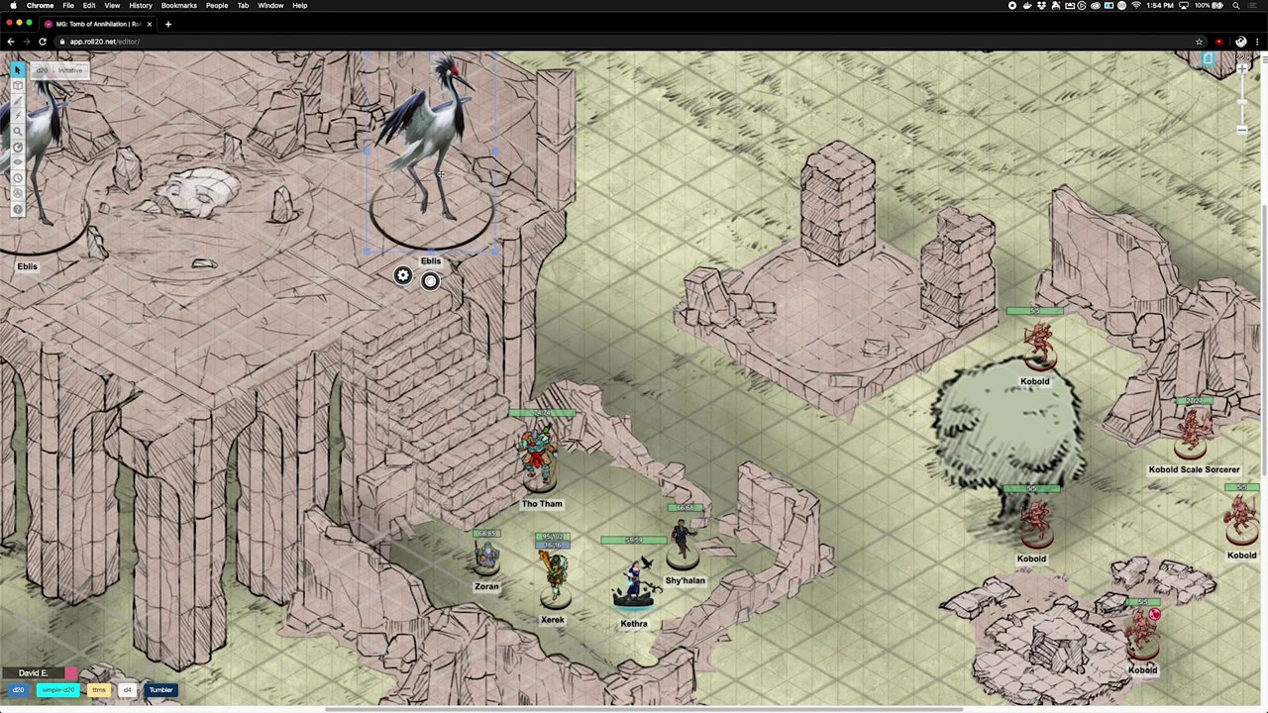
Step: Give the bow-wielding hero a yellow status marker numbered 1 and raise the token straight above the foot of the stairs
{"action": "left_click", "coordinate": [535, 451]}
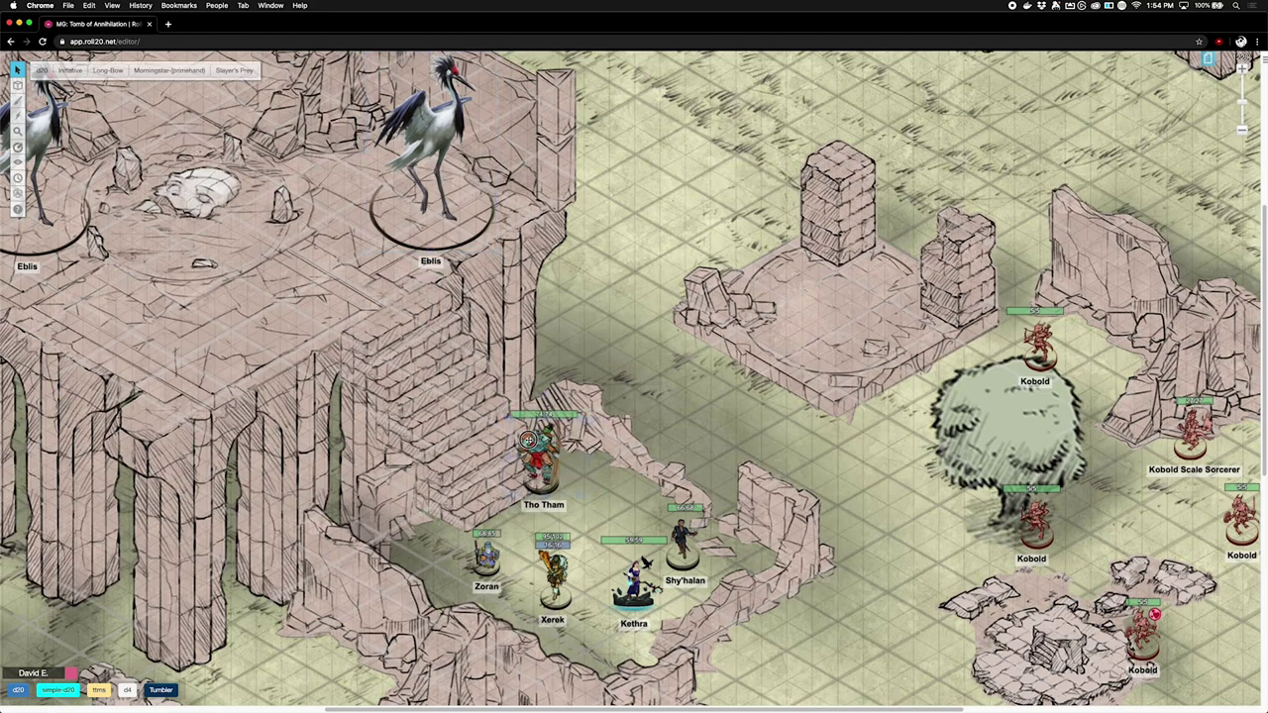
{"action": "left_click", "coordinate": [542, 525]}
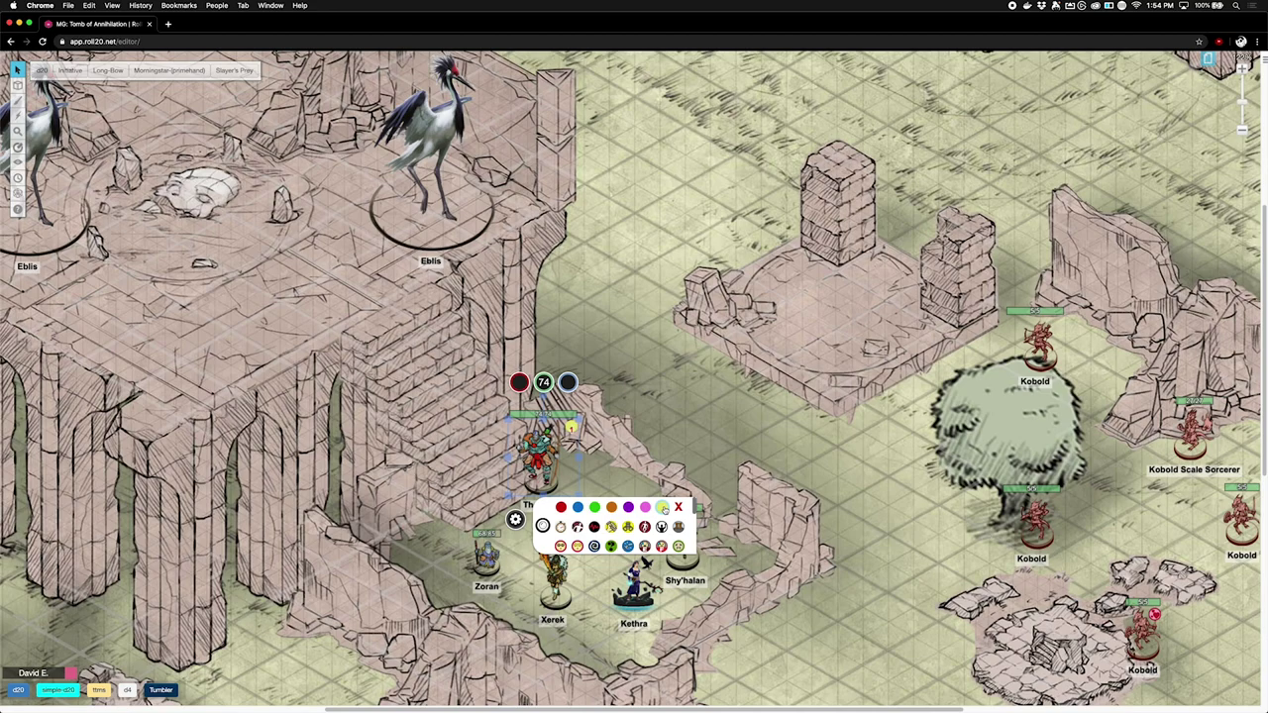
{"action": "left_click", "coordinate": [560, 472]}
{"action": "left_click_drag", "start_coordinate": [540, 456], "coordinate": [532, 323]}
{"action": "left_click", "coordinate": [638, 404]}
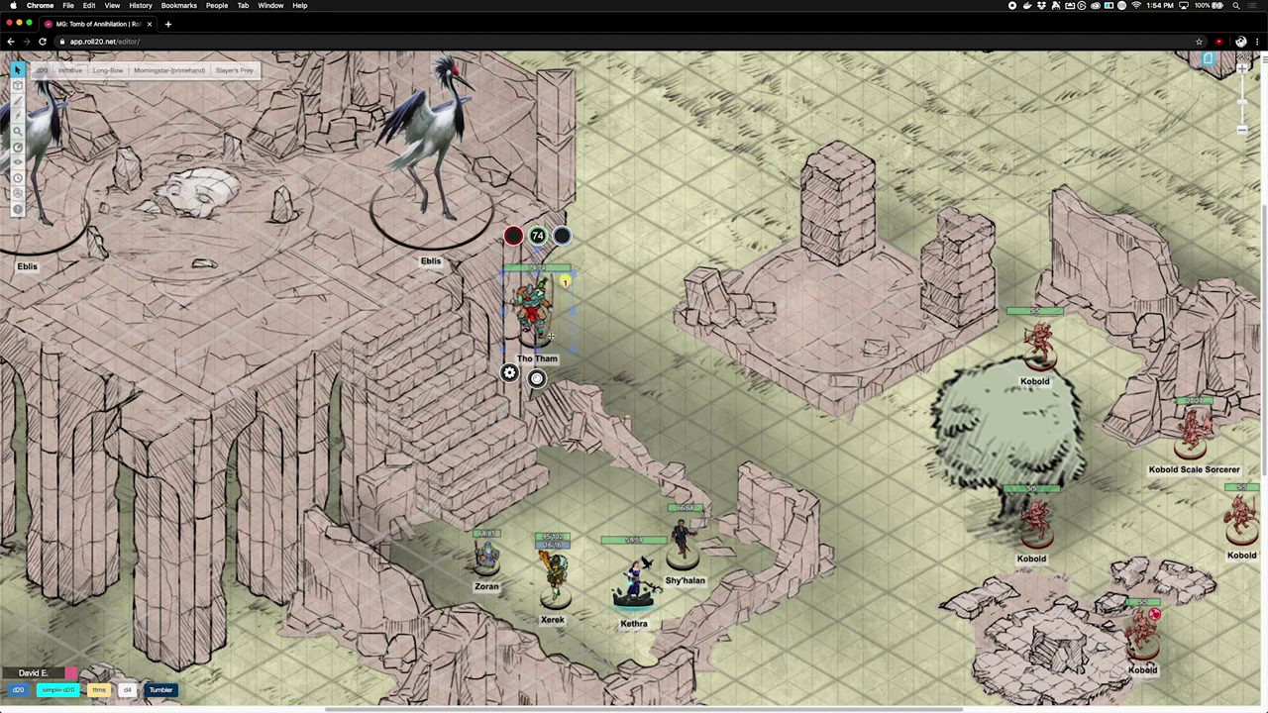
Step: Set the hero's yellow status marker to 2 and move the token back down beside the stairs
{"action": "left_click", "coordinate": [536, 377]}
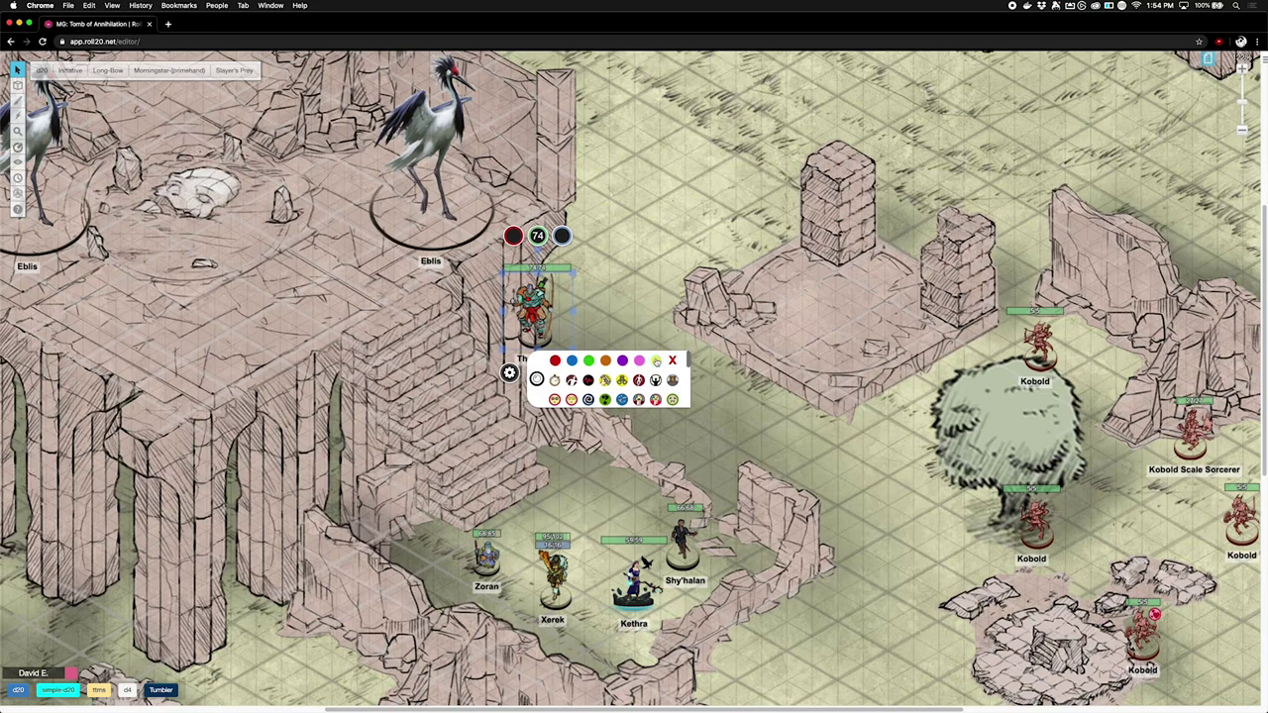
{"action": "left_click", "coordinate": [663, 303]}
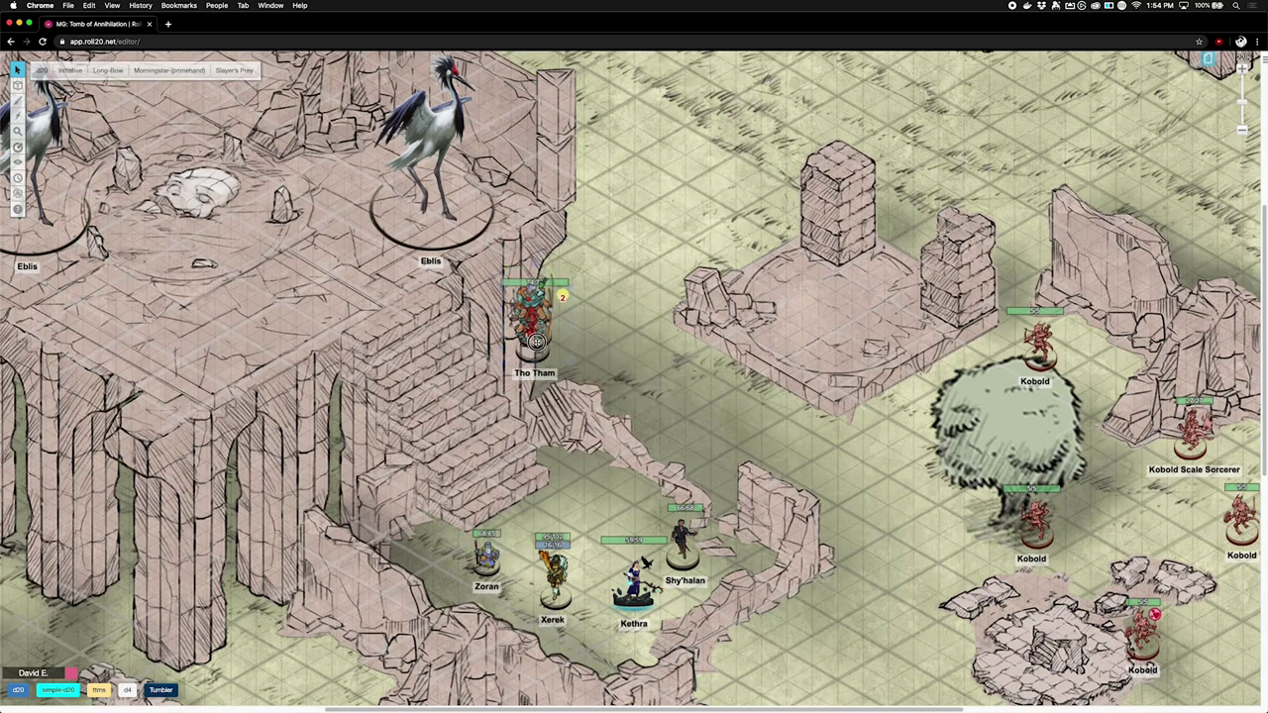
{"action": "left_click", "coordinate": [536, 318]}
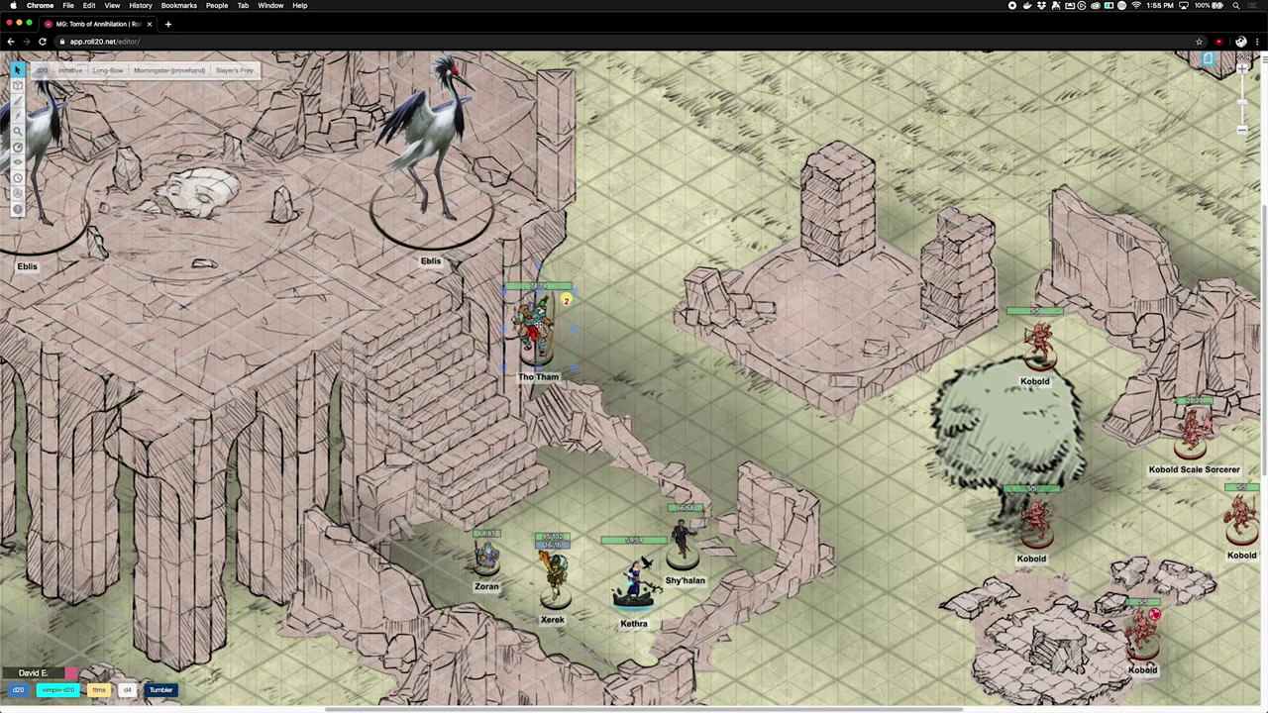
{"action": "left_click_drag", "start_coordinate": [536, 319], "coordinate": [545, 423]}
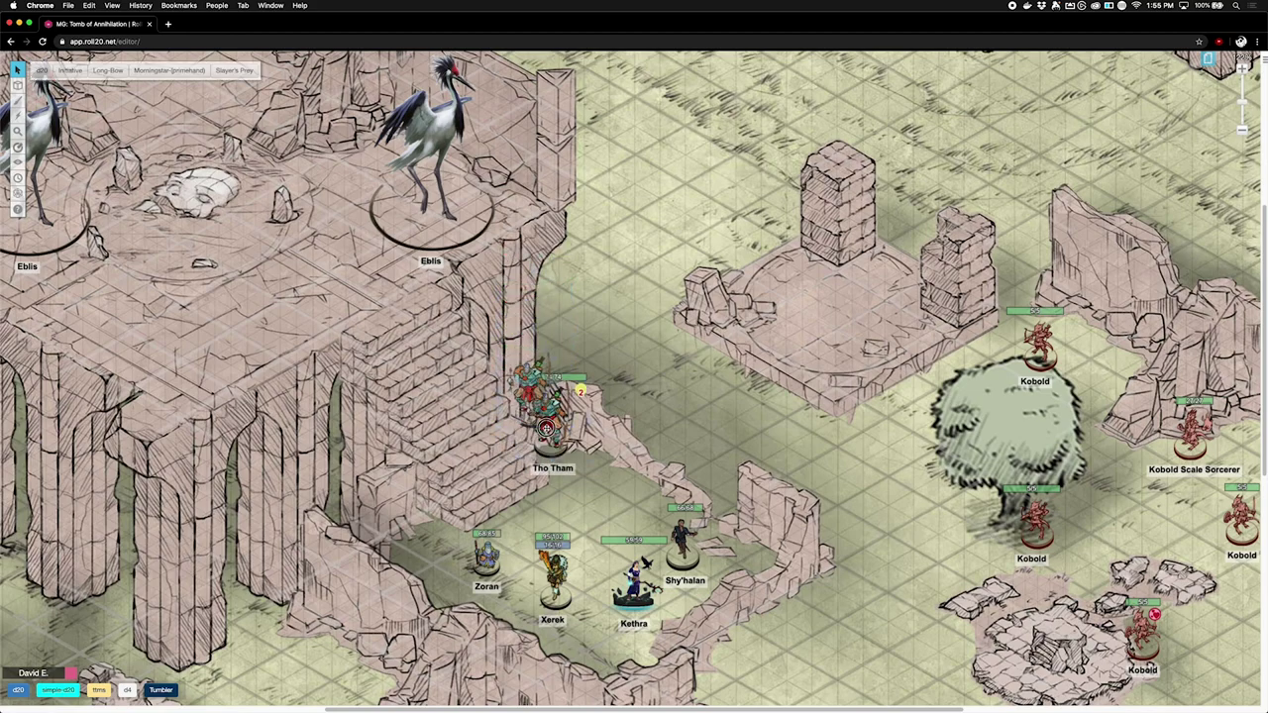
Step: Return to the token selection and reposition the yellow-marked hero on the tiles at the foot of the stairs
{"action": "left_click_drag", "start_coordinate": [416, 327], "coordinate": [445, 333]}
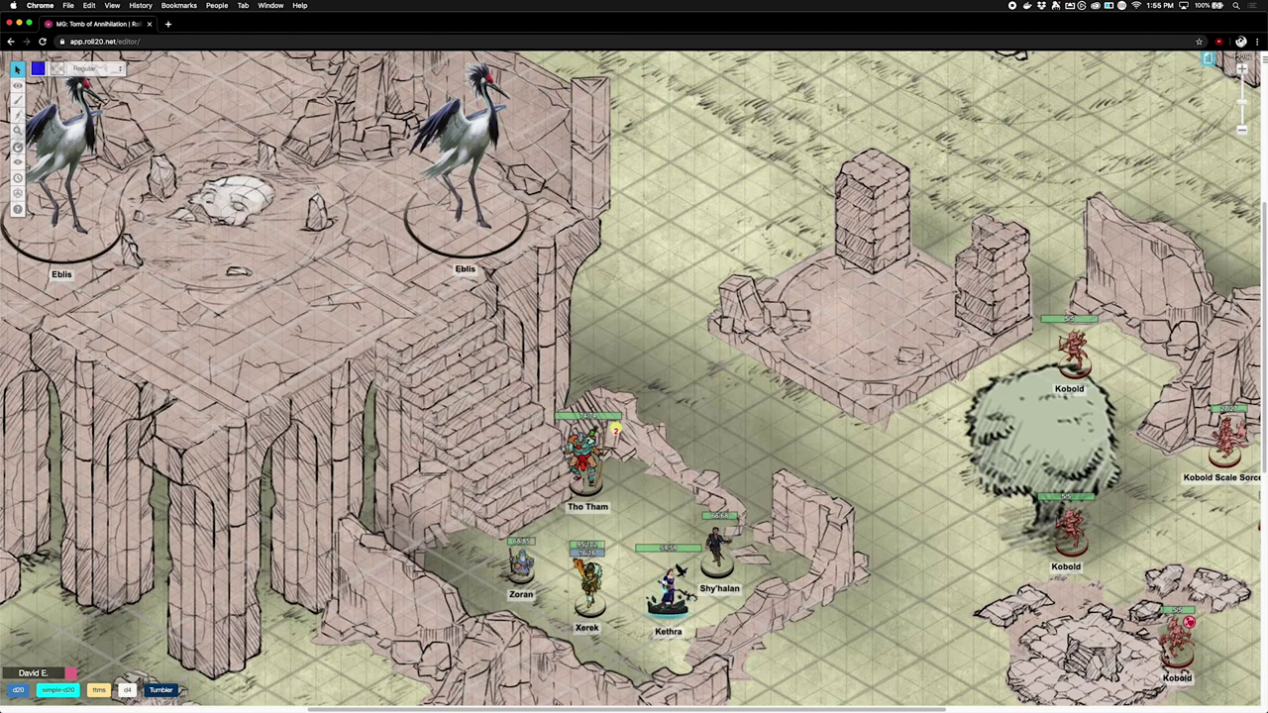
{"action": "left_click", "coordinate": [16, 70]}
{"action": "left_click", "coordinate": [584, 460]}
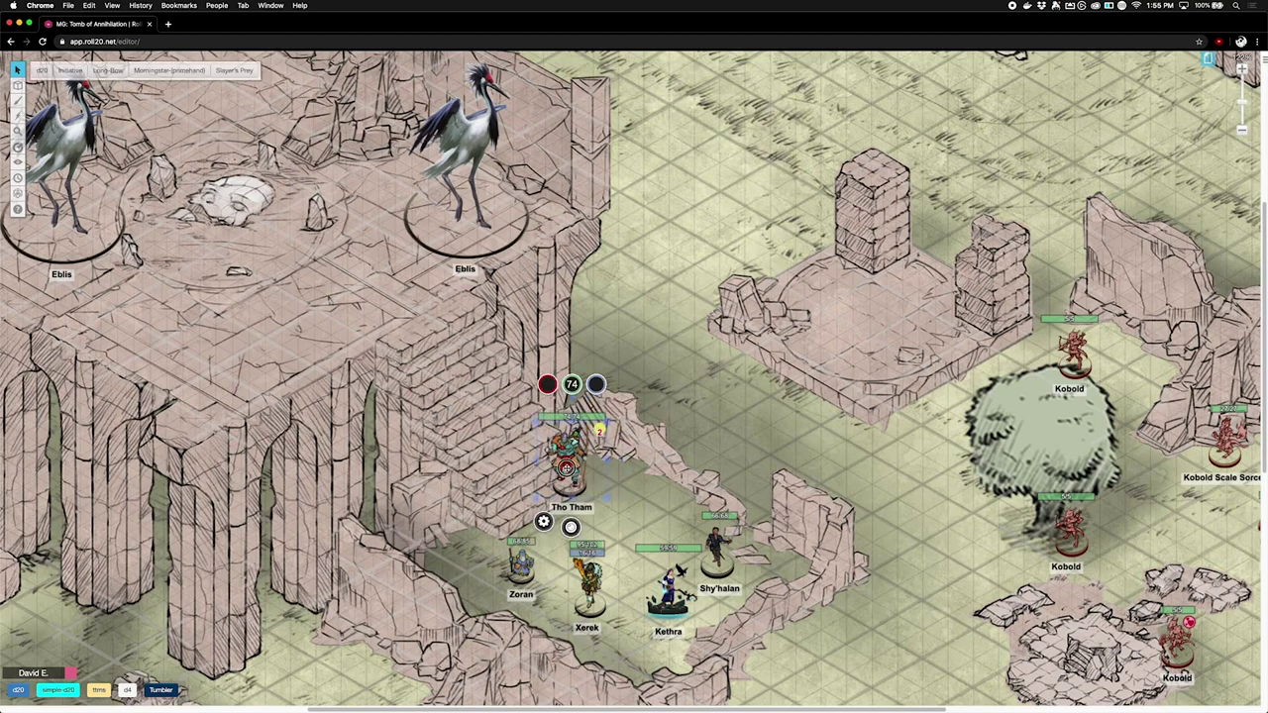
{"action": "left_click_drag", "start_coordinate": [585, 461], "coordinate": [622, 489]}
{"action": "left_click_drag", "start_coordinate": [621, 493], "coordinate": [541, 460]}
Step: Move the blue zigzag height pole beside the yellow-marked hero, stretch it taller, and adjust its base position
{"action": "left_click", "coordinate": [681, 438]}
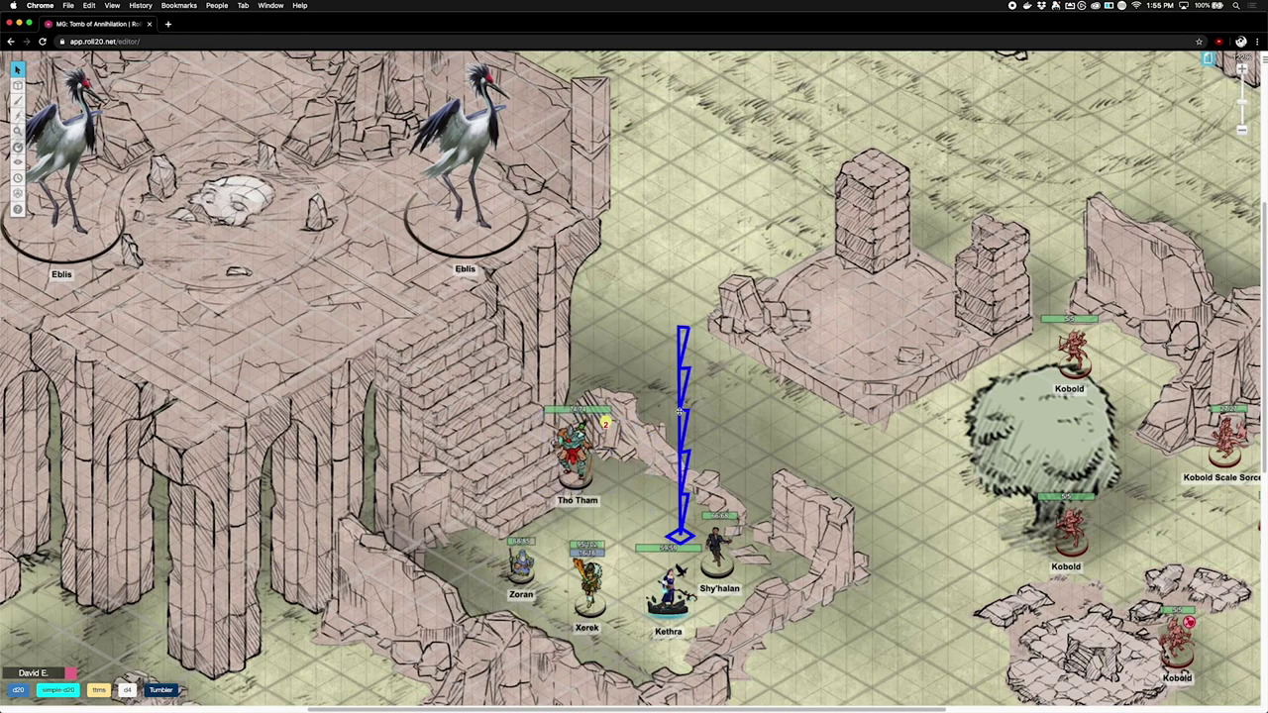
{"action": "mouse_move", "coordinate": [681, 410]}
{"action": "left_mouse_down"}
{"action": "mouse_move", "coordinate": [622, 386]}
{"action": "mouse_move", "coordinate": [616, 363]}
{"action": "mouse_move", "coordinate": [618, 411]}
{"action": "left_mouse_up"}
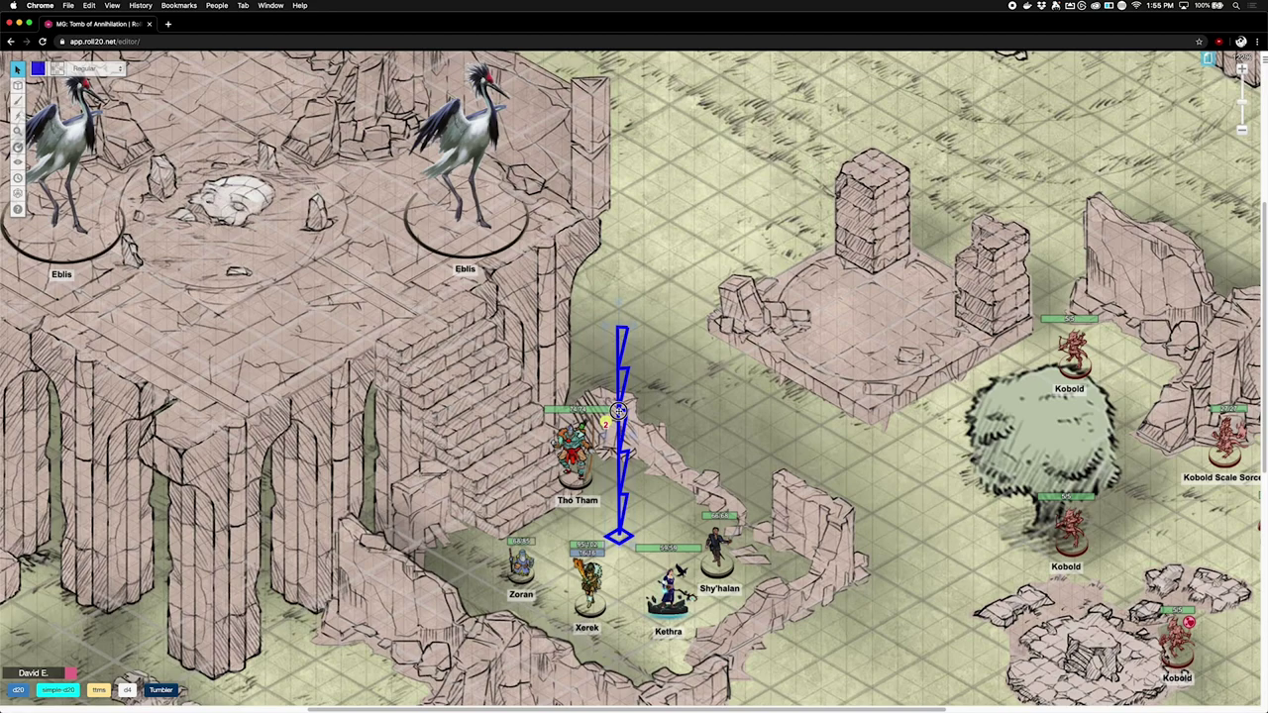
{"action": "left_click_drag", "start_coordinate": [635, 324], "coordinate": [646, 288]}
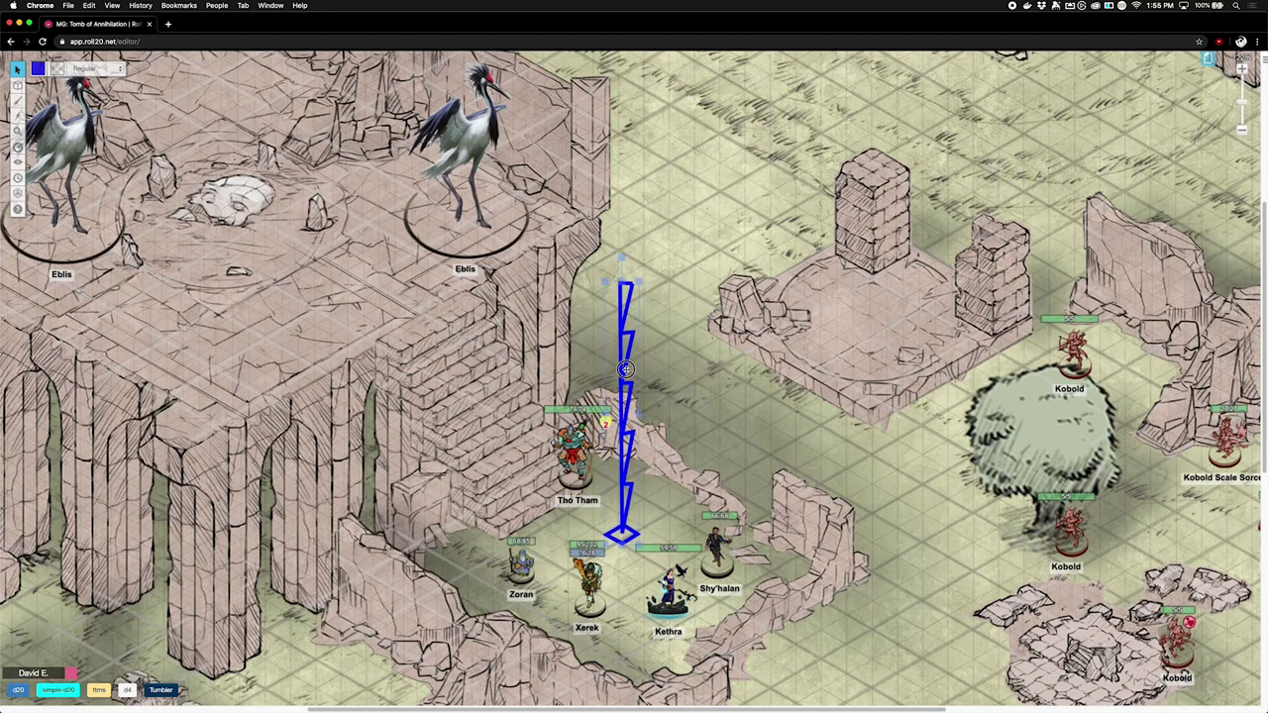
{"action": "left_click_drag", "start_coordinate": [626, 368], "coordinate": [622, 382]}
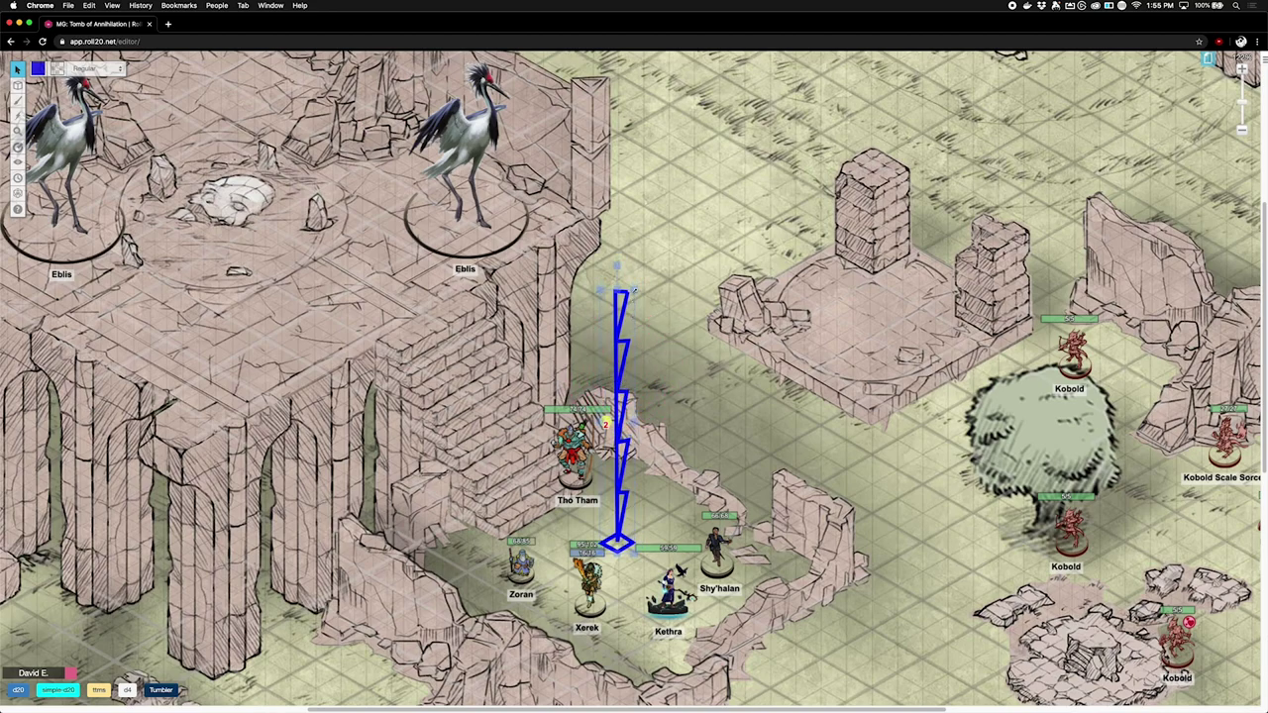
Step: Stretch the blue height pole slightly taller and reposition it on the ground between the stairs and the ruined wall
{"action": "left_click_drag", "start_coordinate": [633, 291], "coordinate": [648, 267]}
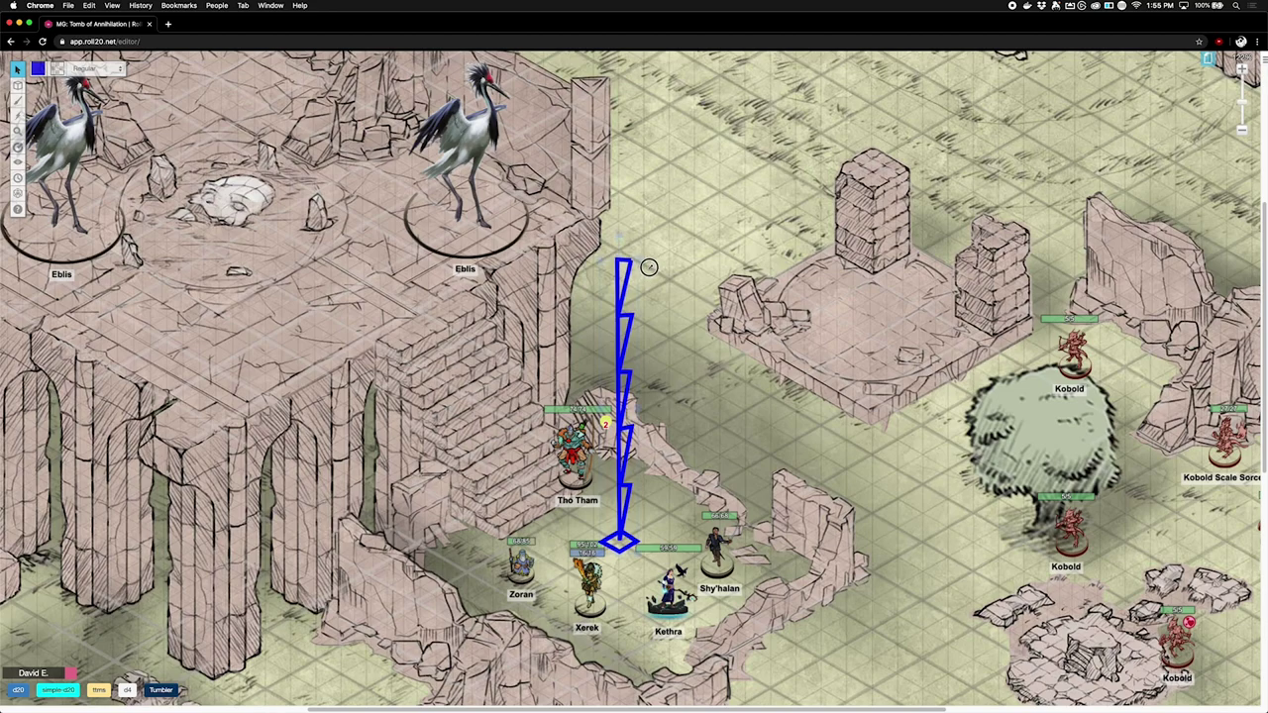
{"action": "mouse_move", "coordinate": [576, 456]}
{"action": "left_mouse_down"}
{"action": "mouse_move", "coordinate": [585, 368]}
{"action": "mouse_move", "coordinate": [545, 381]}
{"action": "left_mouse_up"}
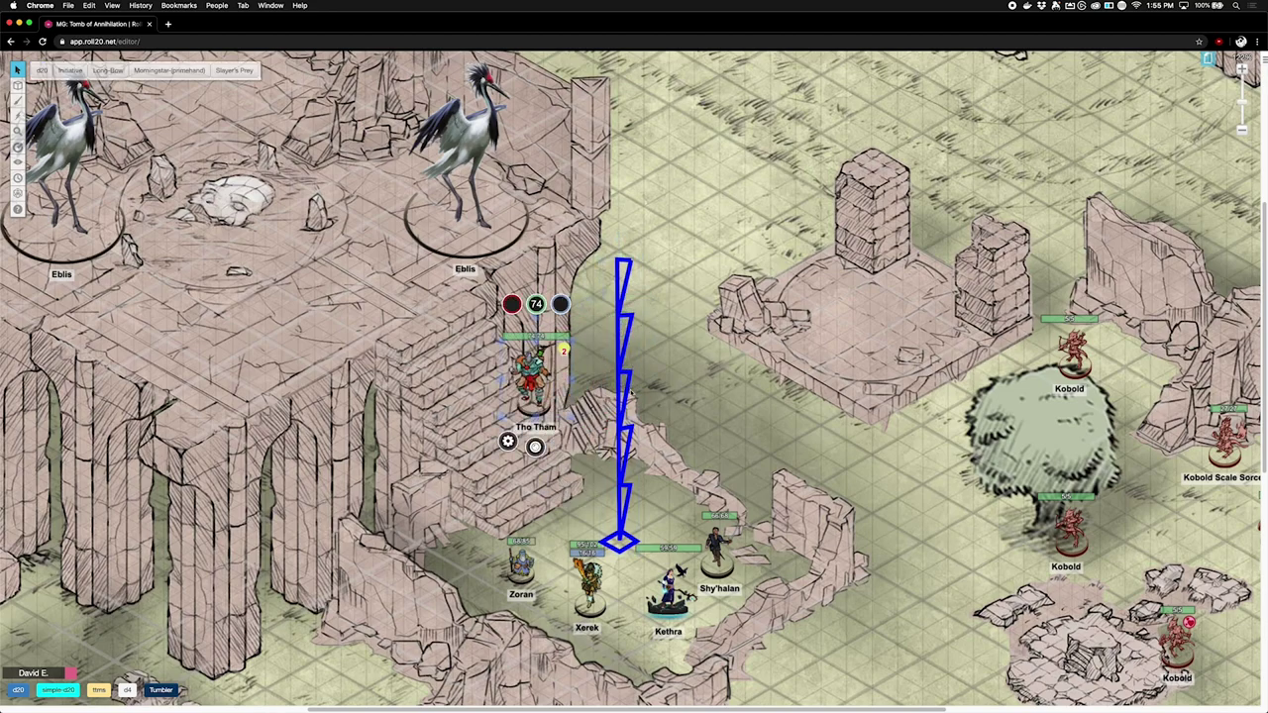
{"action": "left_click_drag", "start_coordinate": [631, 394], "coordinate": [676, 245]}
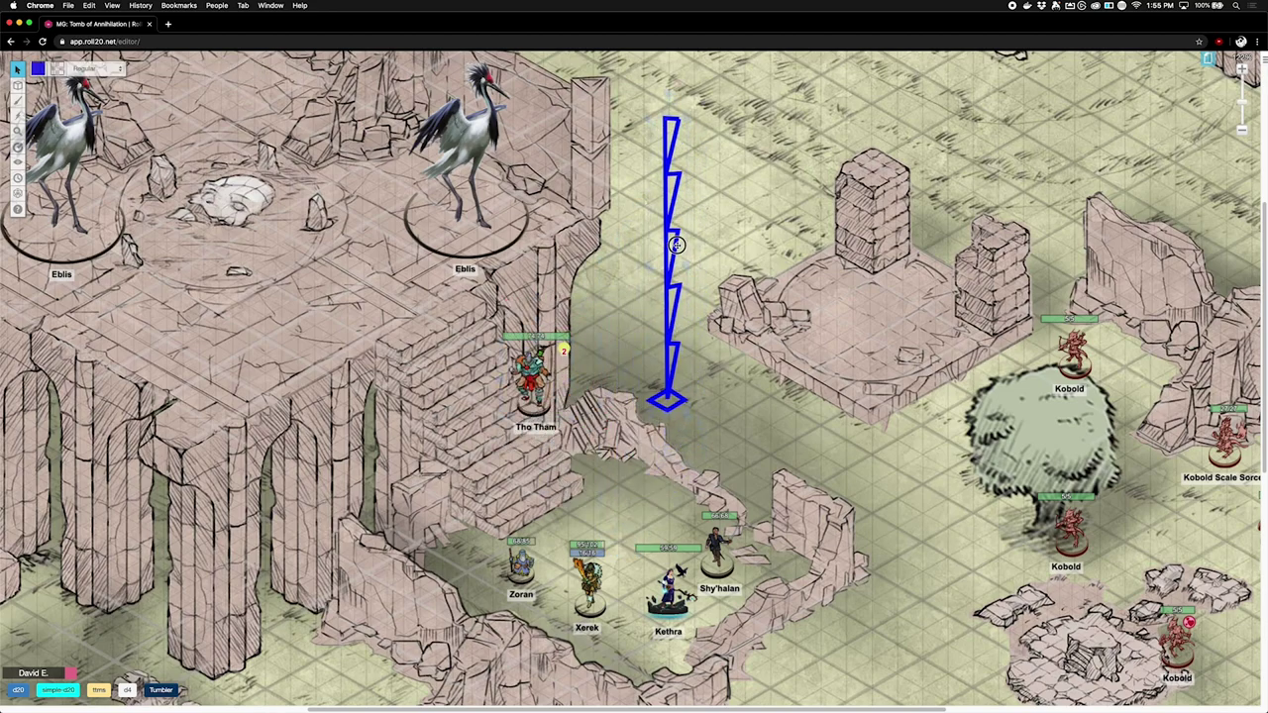
{"action": "scroll", "coordinate": [676, 245], "scroll_direction": "up", "scroll_amount": 5}
{"action": "scroll", "coordinate": [675, 245], "scroll_direction": "right", "scroll_amount": 2}
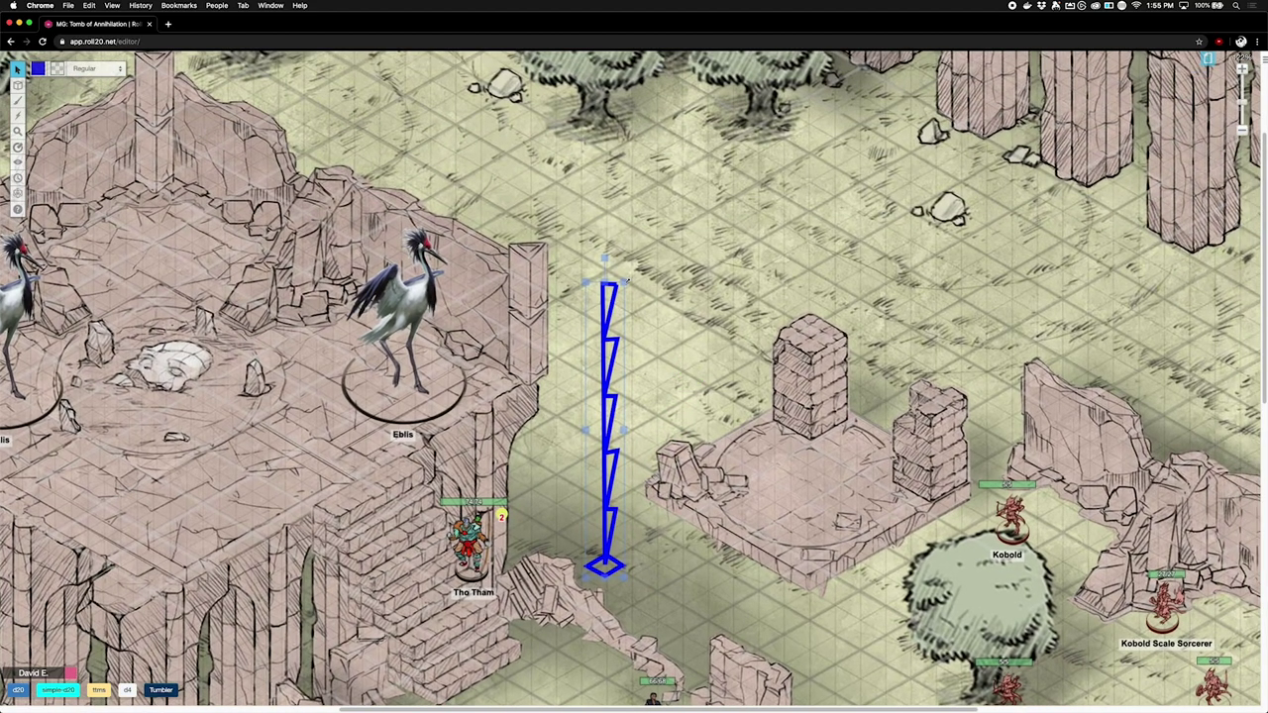
{"action": "left_click_drag", "start_coordinate": [626, 281], "coordinate": [630, 274]}
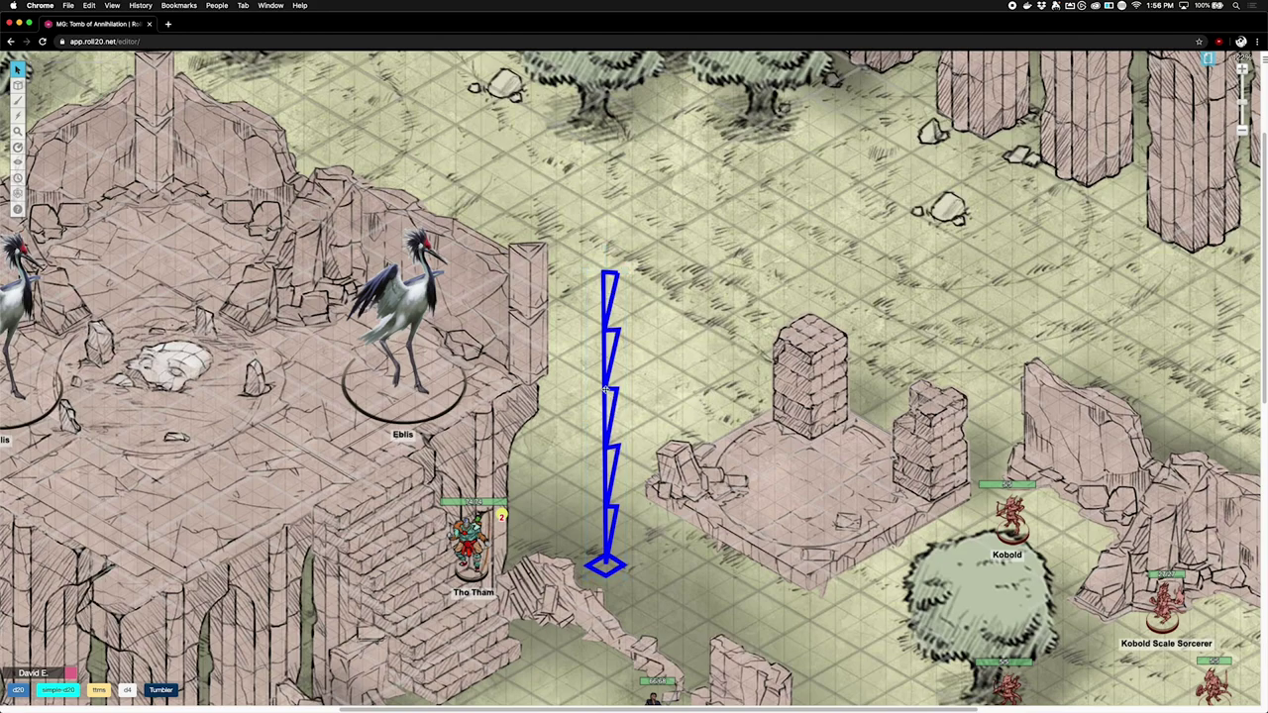
{"action": "left_click_drag", "start_coordinate": [606, 391], "coordinate": [553, 511]}
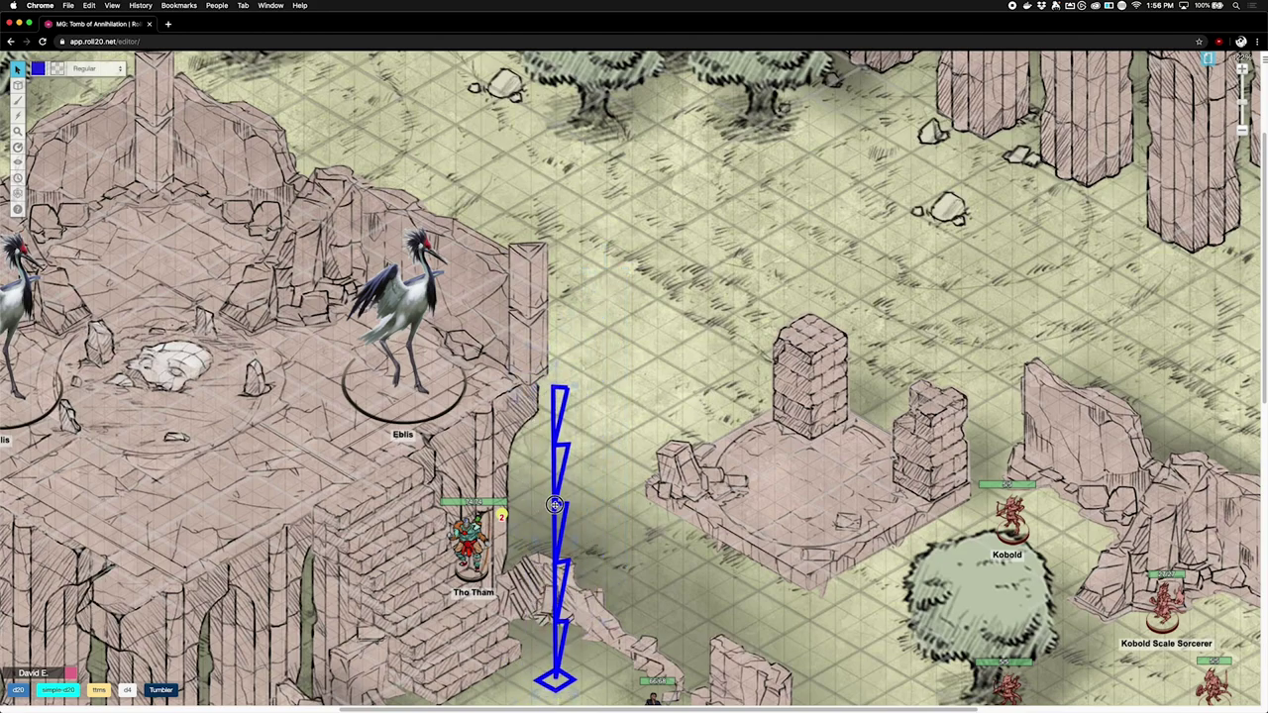
Step: Place the yellow-marked hero on top of the blue height pole and bring the token in front of it
{"action": "scroll", "coordinate": [555, 505], "scroll_direction": "down", "scroll_amount": 3}
{"action": "scroll", "coordinate": [554, 505], "scroll_direction": "right", "scroll_amount": 3}
{"action": "left_click_drag", "start_coordinate": [351, 394], "coordinate": [420, 232]}
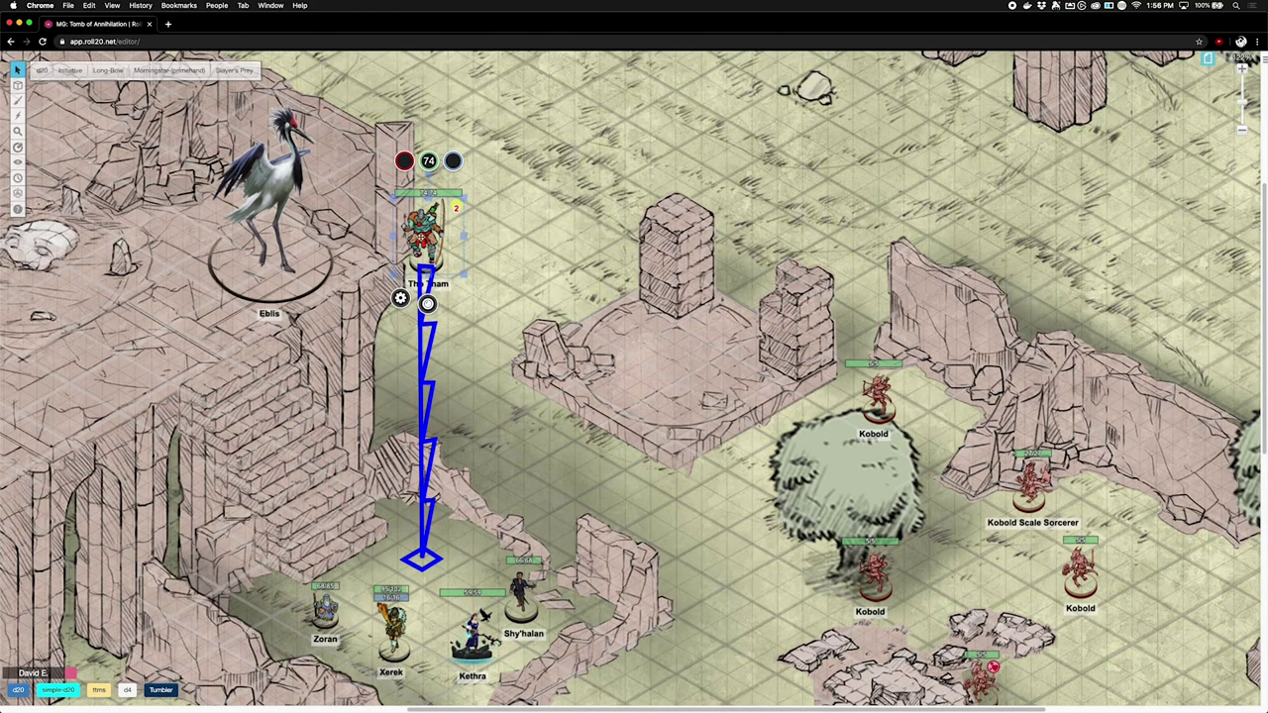
{"action": "right_click", "coordinate": [421, 236]}
{"action": "left_click", "coordinate": [453, 198]}
{"action": "left_click", "coordinate": [424, 240]}
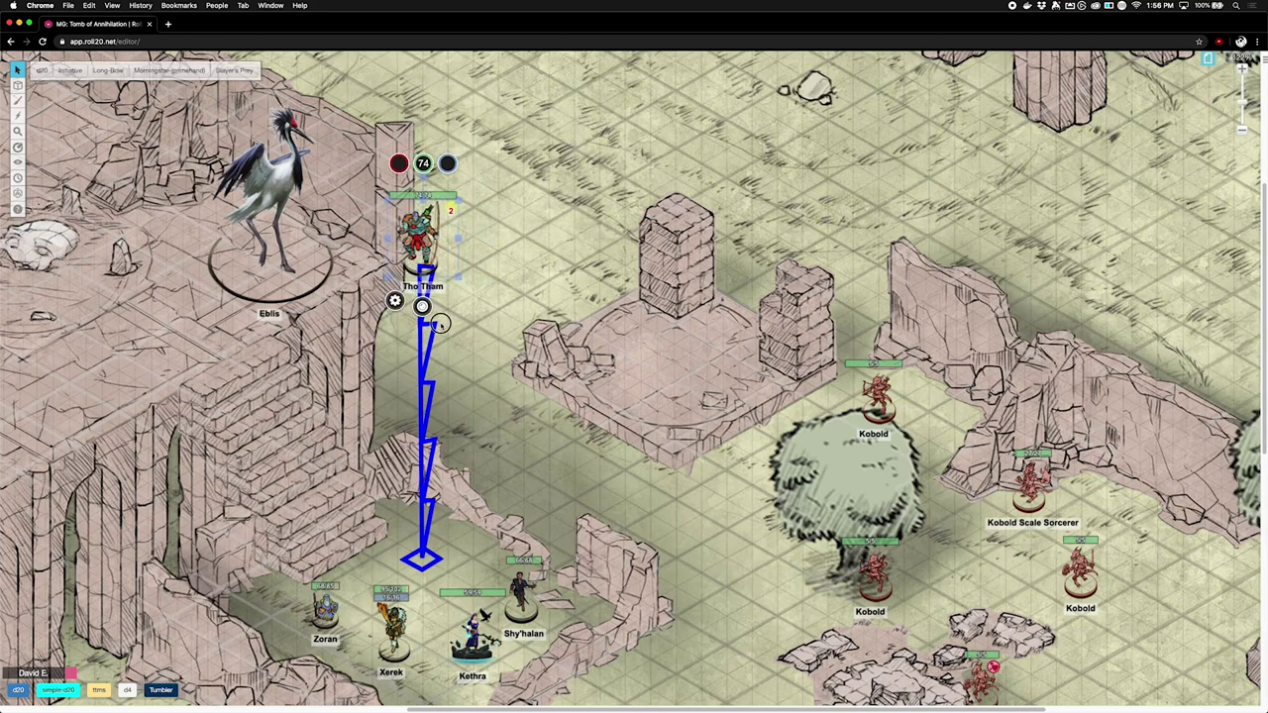
{"action": "left_click", "coordinate": [437, 321]}
{"action": "left_click_drag", "start_coordinate": [415, 249], "coordinate": [420, 253]}
{"action": "left_click", "coordinate": [446, 354]}
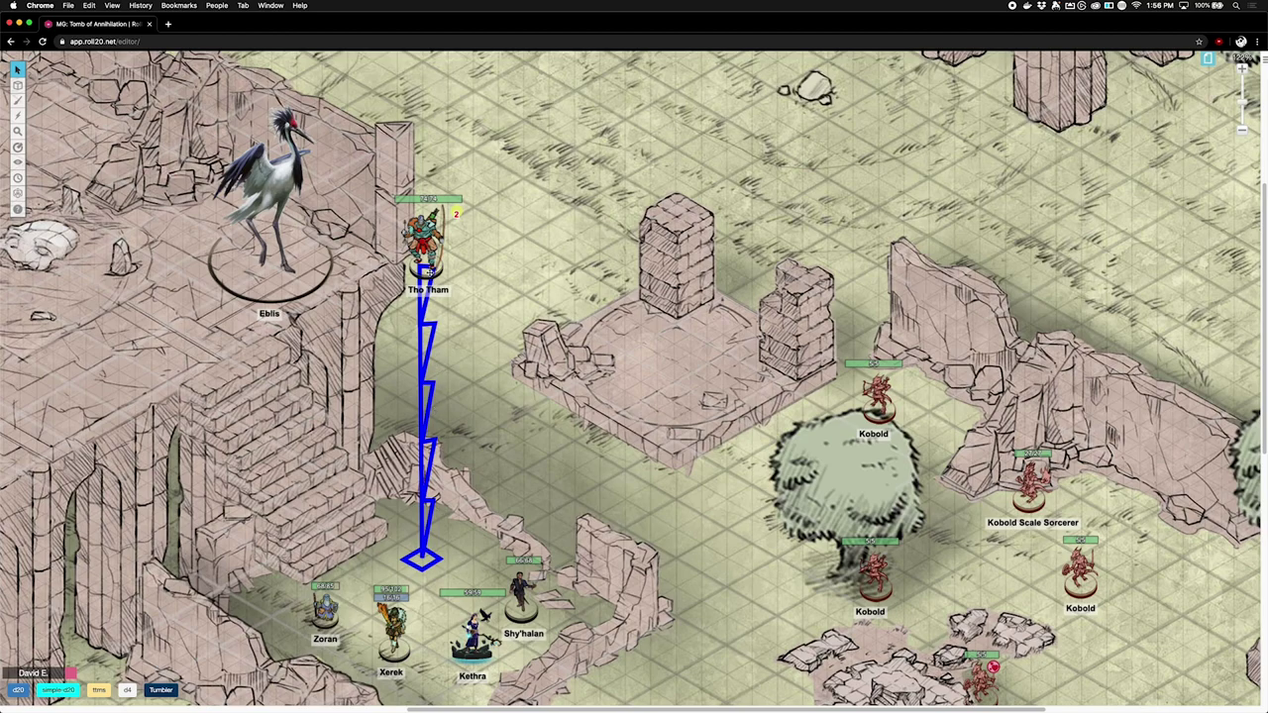
Step: Lower the yellow-marked hero partway down the height pole and recolour the pole bright green
{"action": "left_click_drag", "start_coordinate": [424, 236], "coordinate": [427, 407]}
{"action": "left_click", "coordinate": [435, 279]}
{"action": "left_click", "coordinate": [431, 279]}
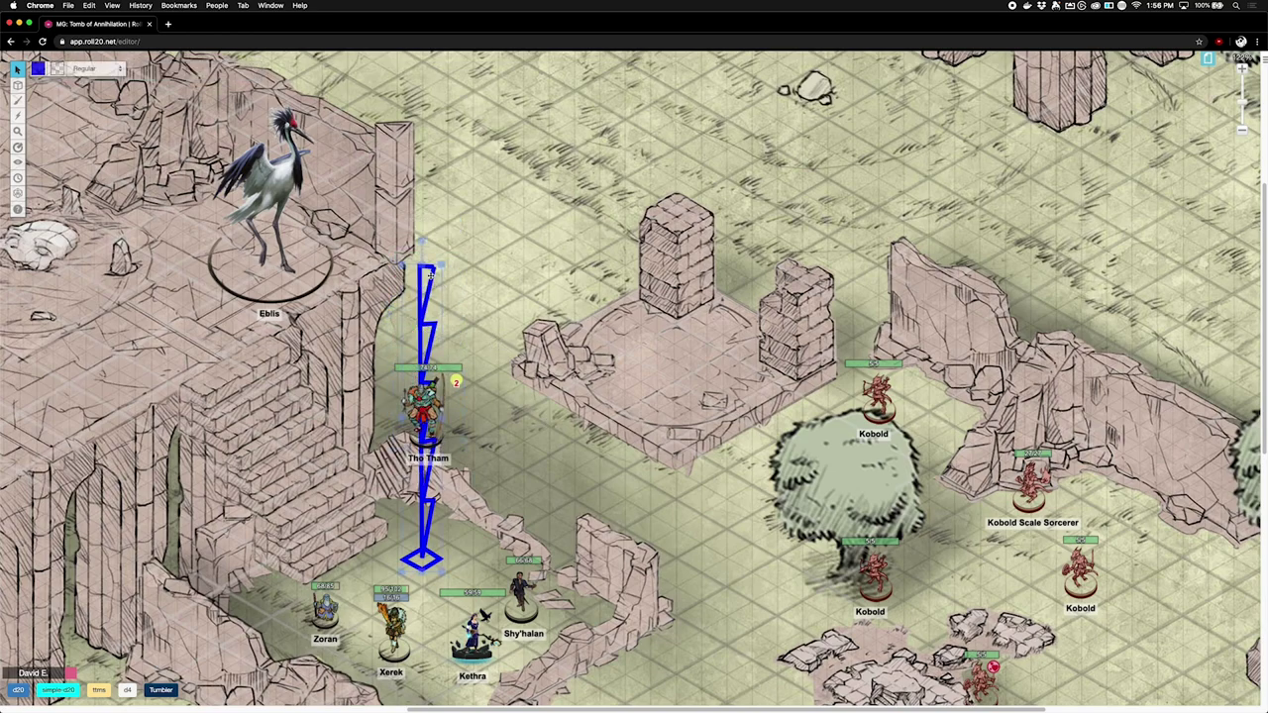
{"action": "mouse_move", "coordinate": [18, 103]}
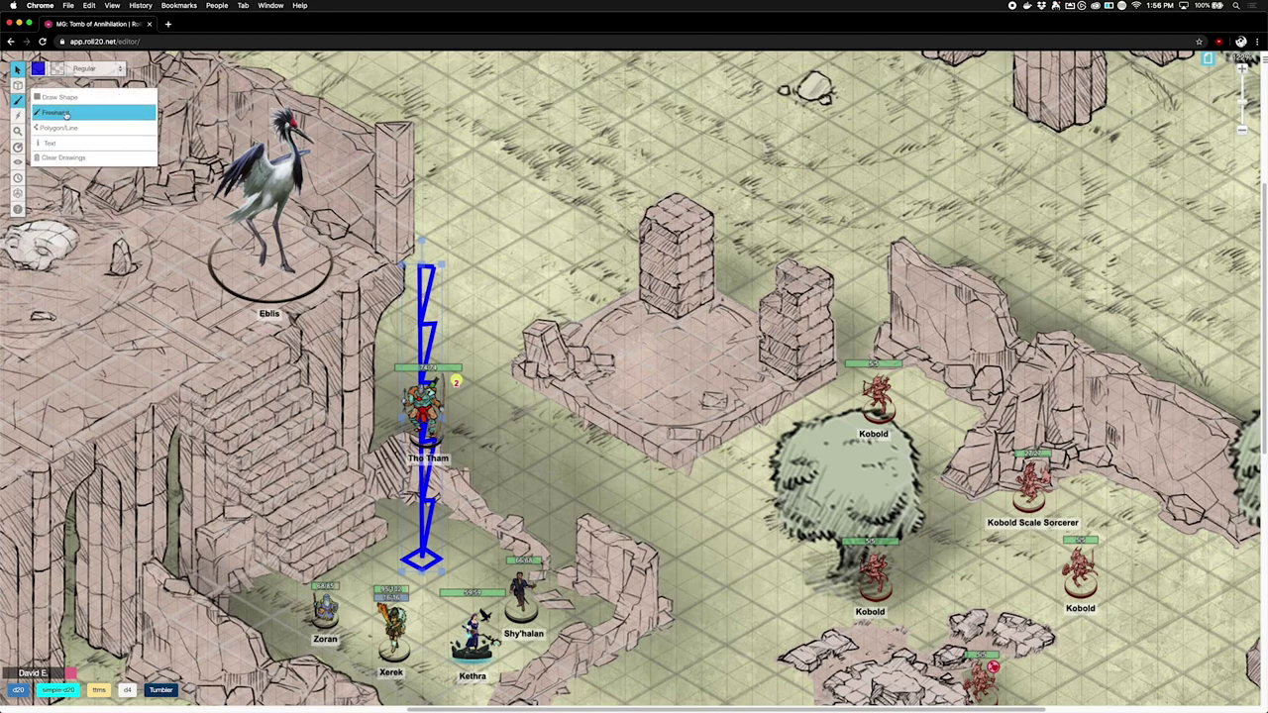
{"action": "left_click", "coordinate": [441, 284]}
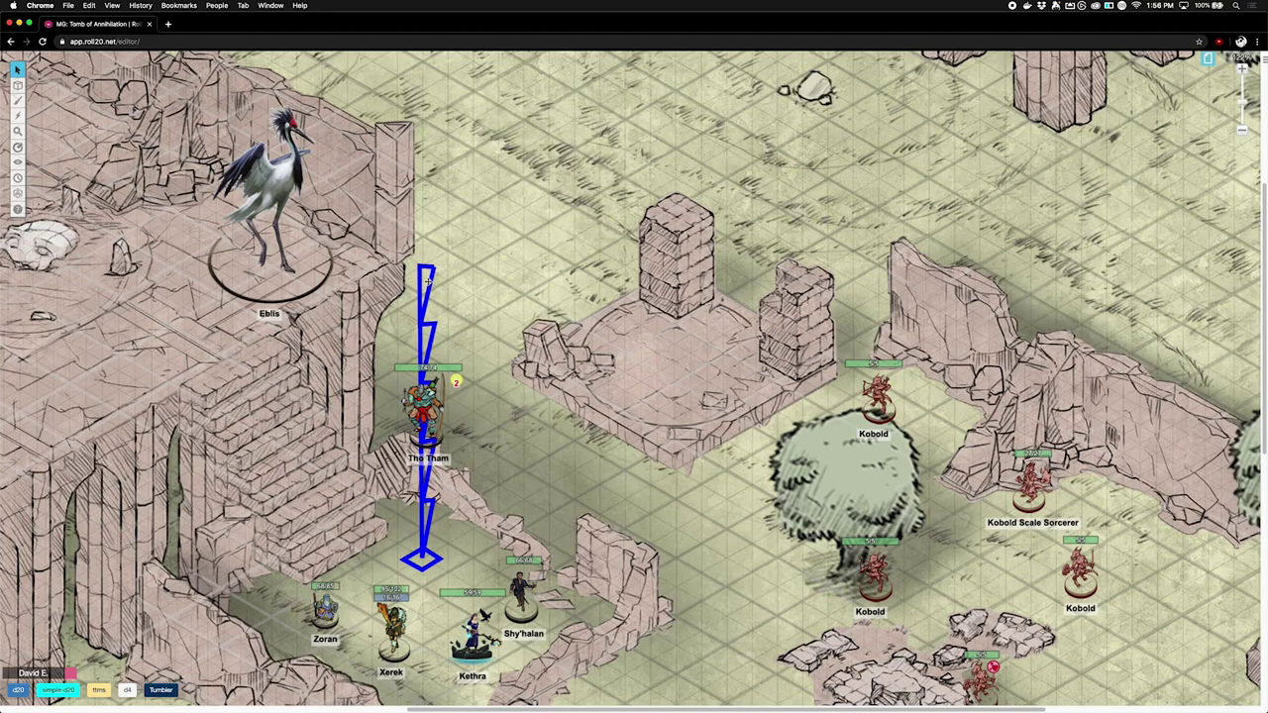
{"action": "left_click", "coordinate": [426, 281]}
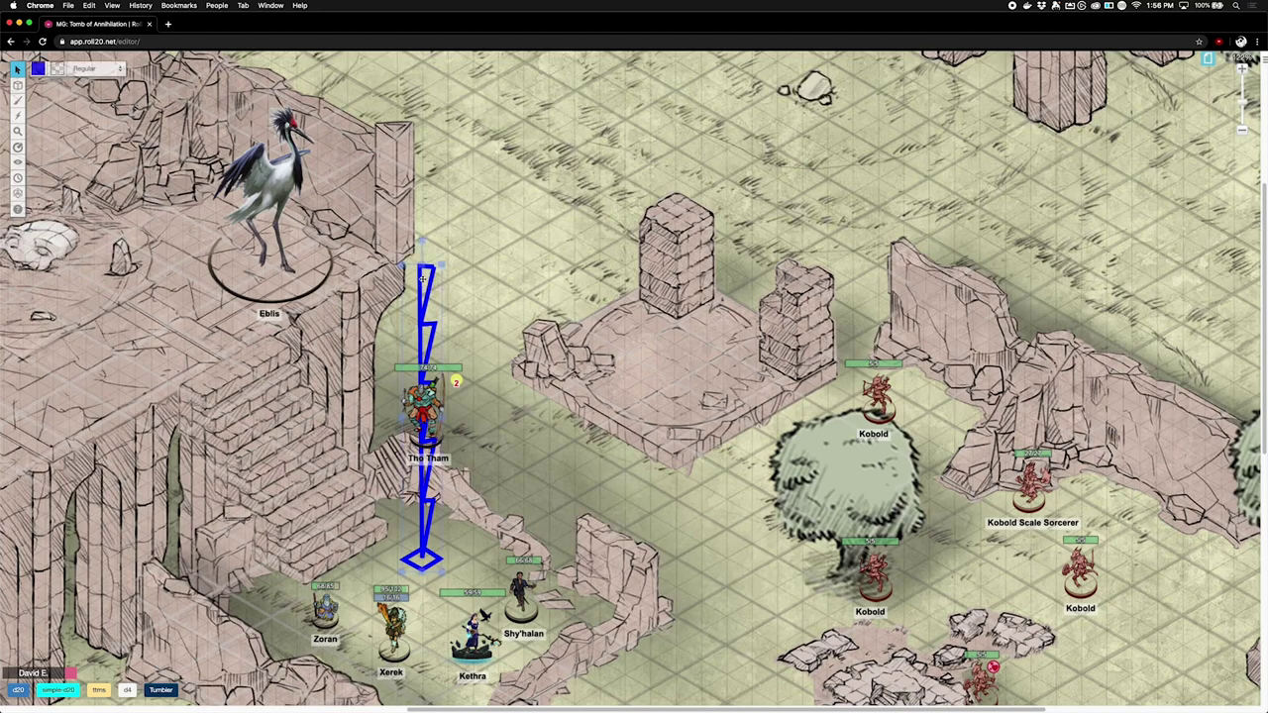
{"action": "left_click", "coordinate": [38, 69]}
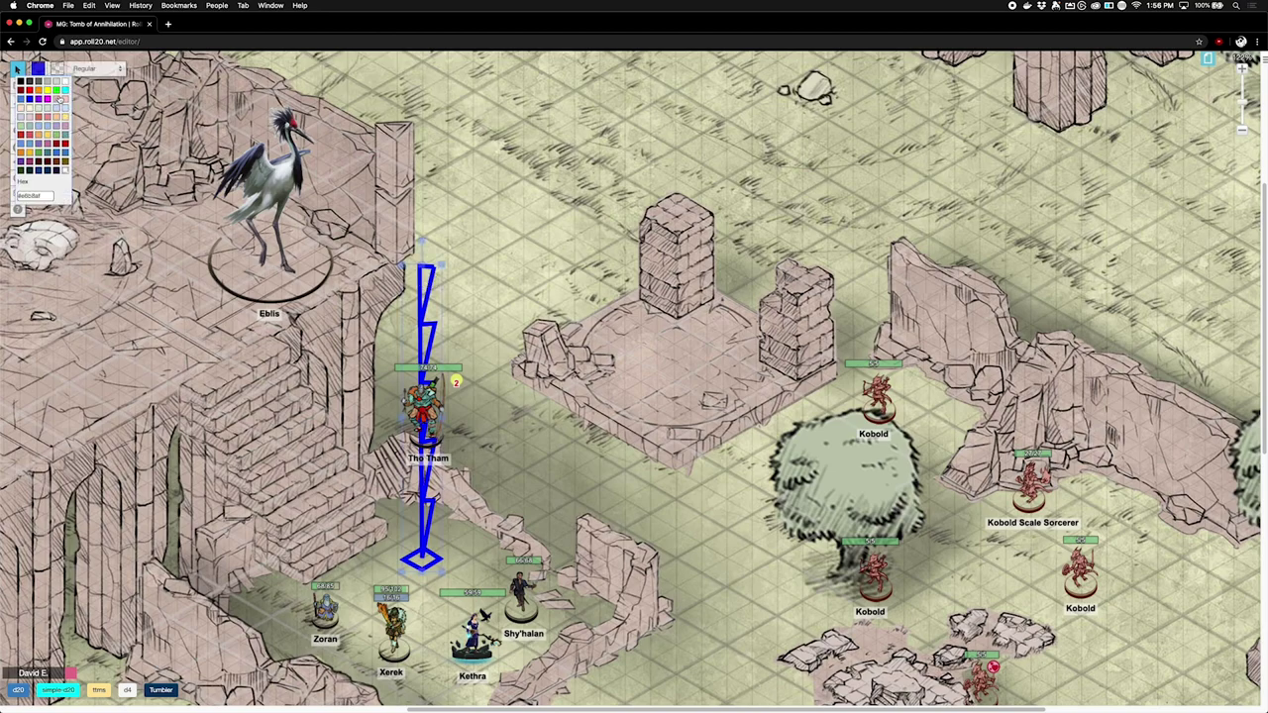
{"action": "left_click", "coordinate": [57, 90]}
Step: Raise the hero back to the top of the green pole and shift both away from the stairs, above the raven-bearing hero
{"action": "left_click_drag", "start_coordinate": [422, 401], "coordinate": [418, 247]}
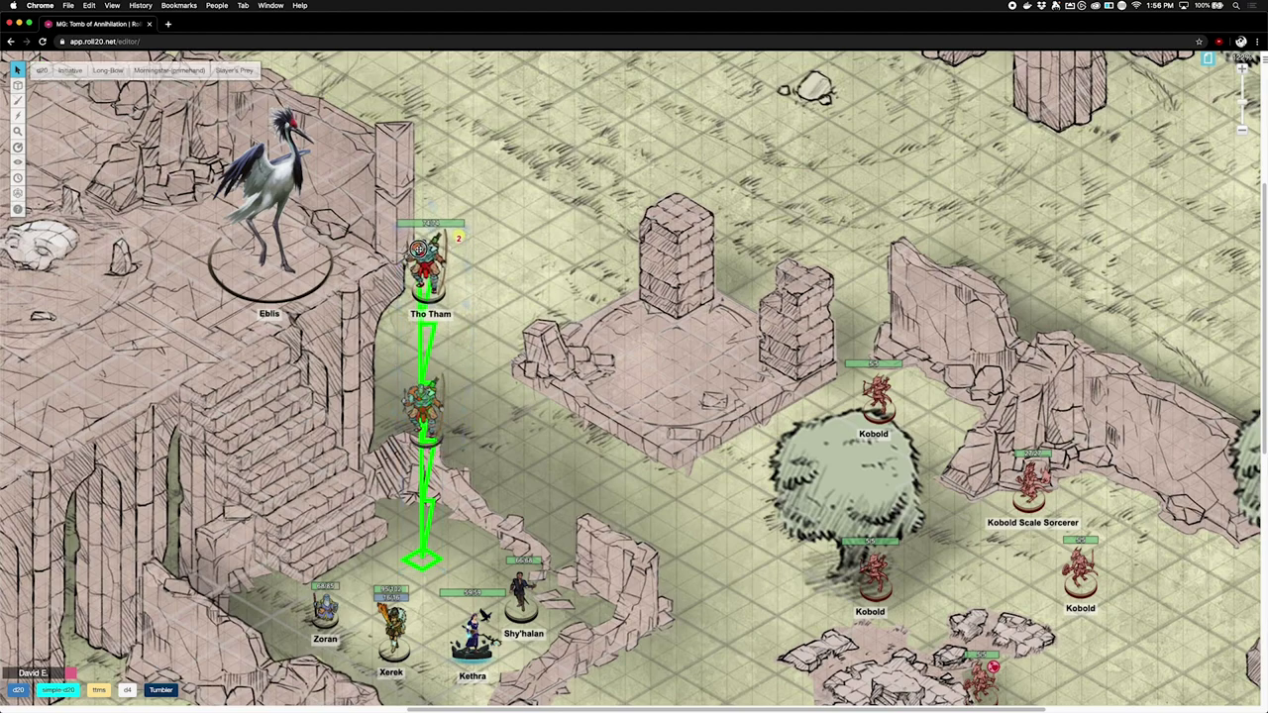
{"action": "left_click", "coordinate": [428, 307]}
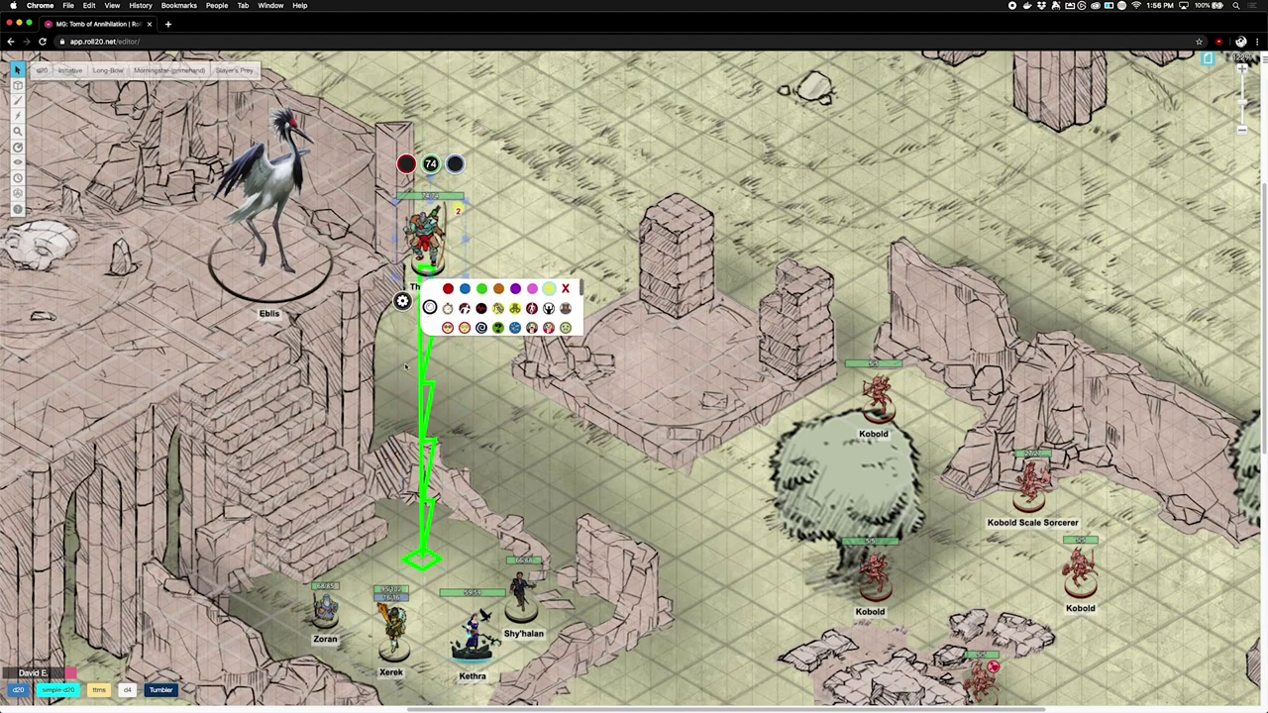
{"action": "left_click", "coordinate": [404, 366]}
{"action": "mouse_move", "coordinate": [420, 241]}
{"action": "left_mouse_down"}
{"action": "mouse_move", "coordinate": [422, 436]}
{"action": "mouse_move", "coordinate": [426, 228]}
{"action": "mouse_move", "coordinate": [484, 250]}
{"action": "mouse_move", "coordinate": [479, 259]}
{"action": "left_mouse_up"}
{"action": "left_click_drag", "start_coordinate": [424, 316], "coordinate": [477, 342]}
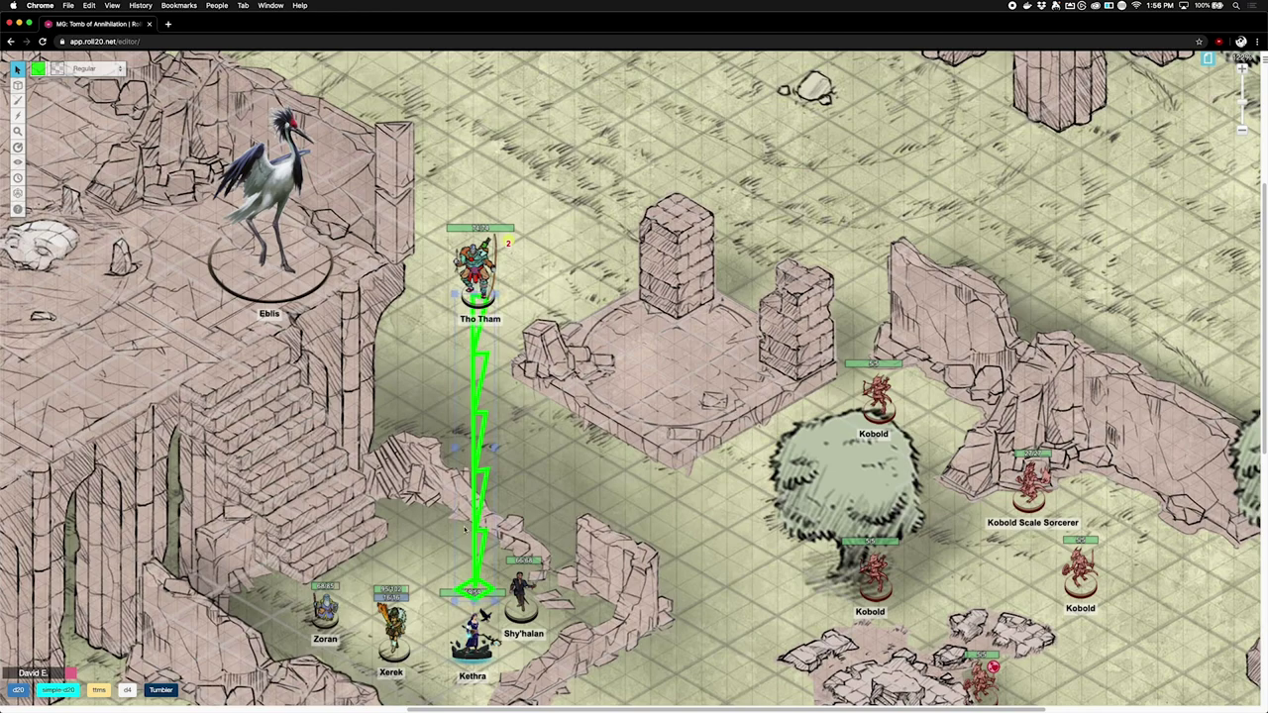
Step: Remove the yellow status marker from the bow-wielding hero on the green pole
{"action": "left_click", "coordinate": [483, 622]}
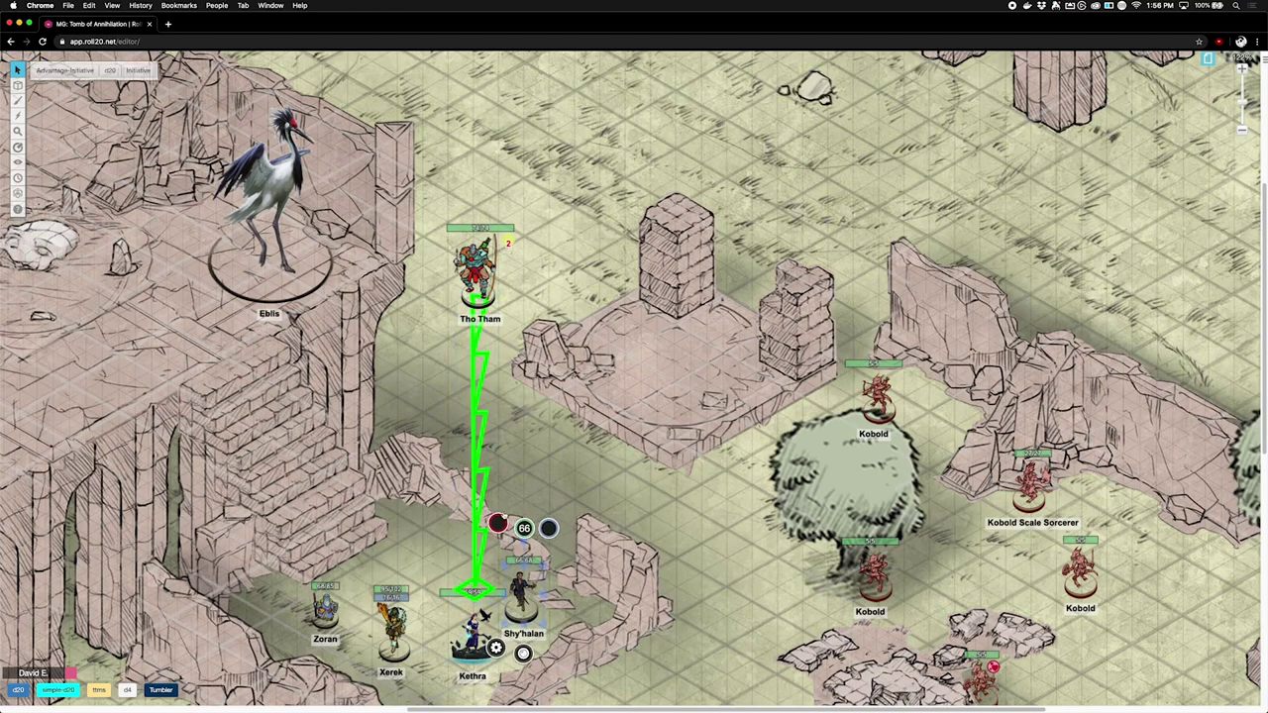
{"action": "left_click", "coordinate": [476, 269]}
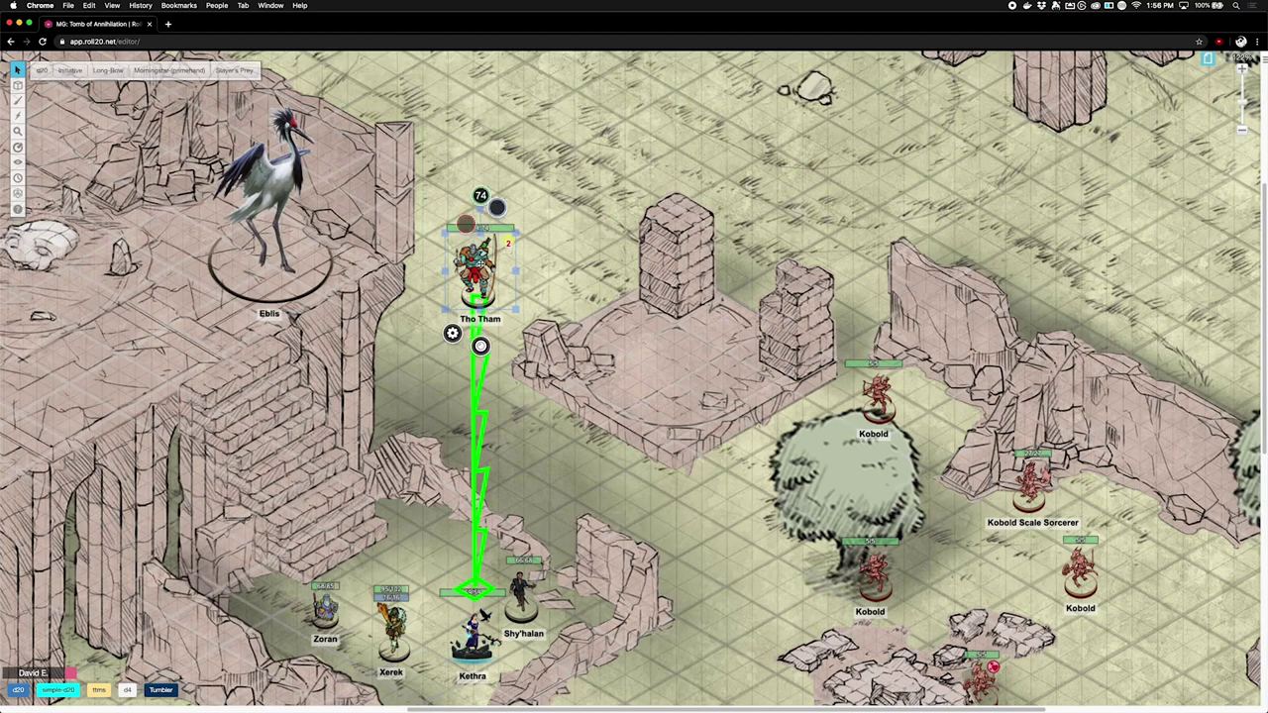
{"action": "left_click", "coordinate": [479, 338]}
{"action": "left_click", "coordinate": [599, 325]}
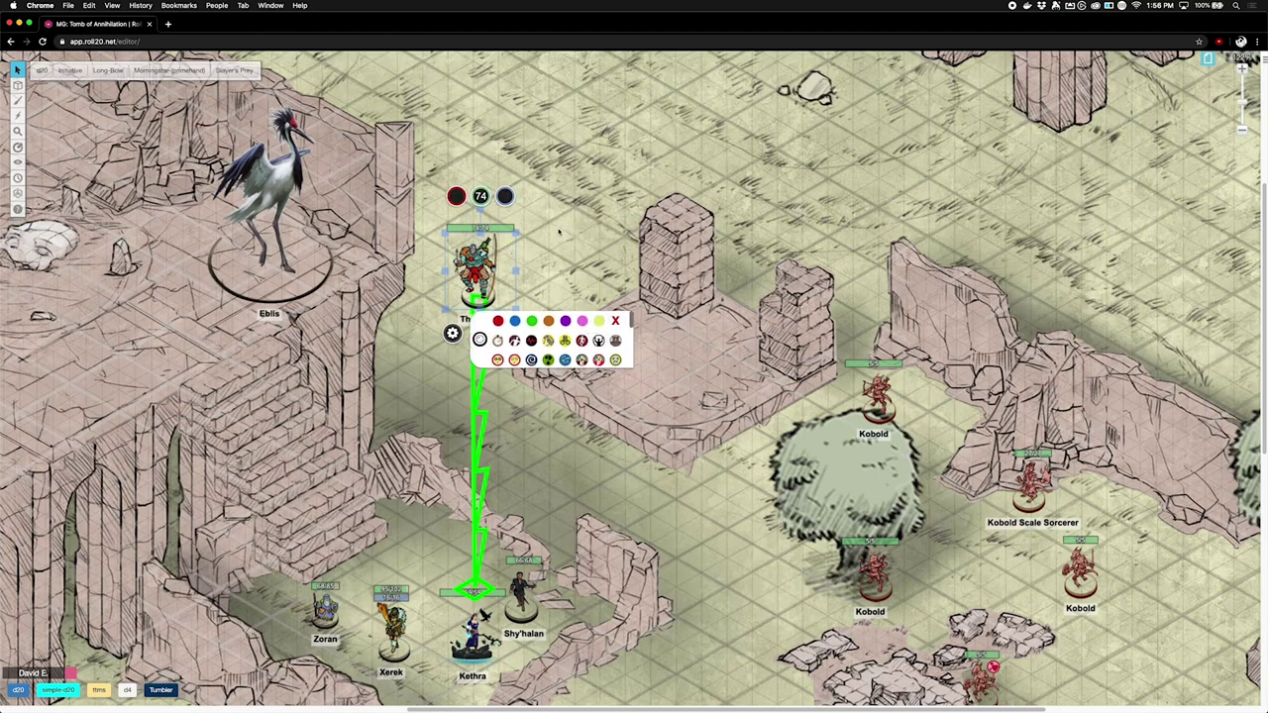
{"action": "left_click", "coordinate": [421, 269]}
Step: Nudge the nearer Eblis toward the platform's edge and place a copy of the green height pole beside the stairs
{"action": "left_click", "coordinate": [259, 217]}
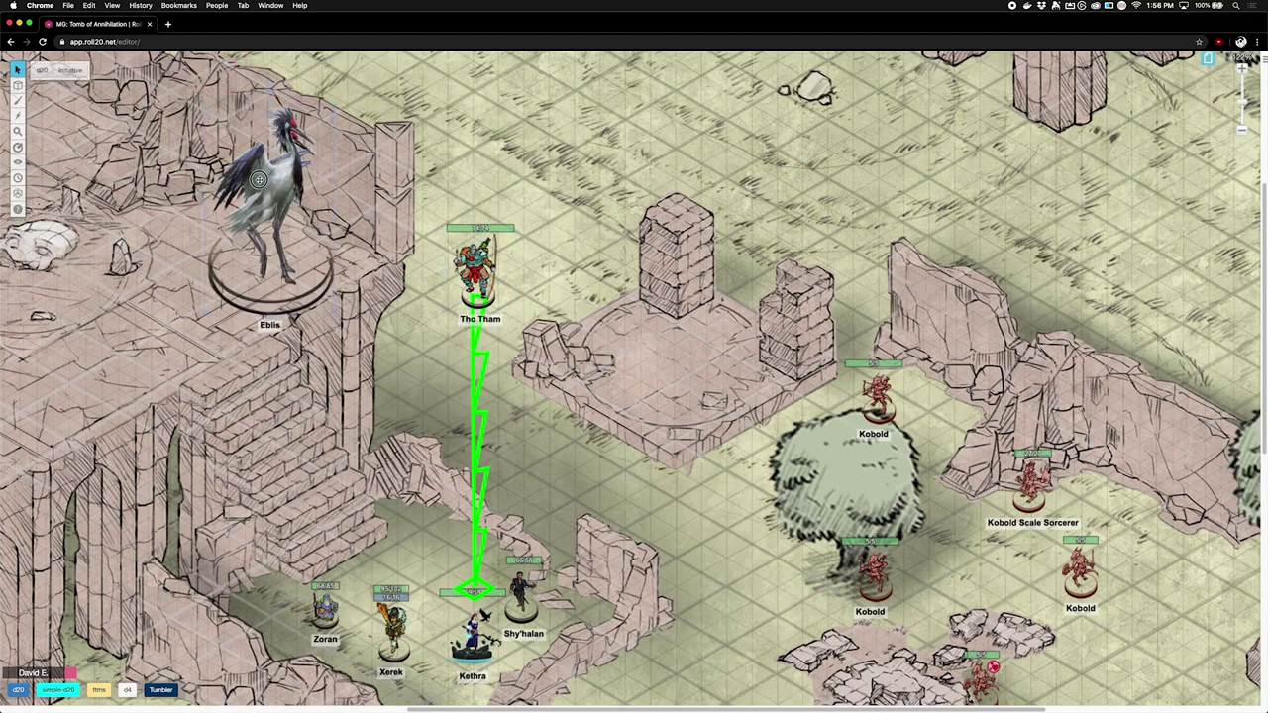
{"action": "left_click_drag", "start_coordinate": [257, 168], "coordinate": [263, 194]}
{"action": "left_click", "coordinate": [483, 368]}
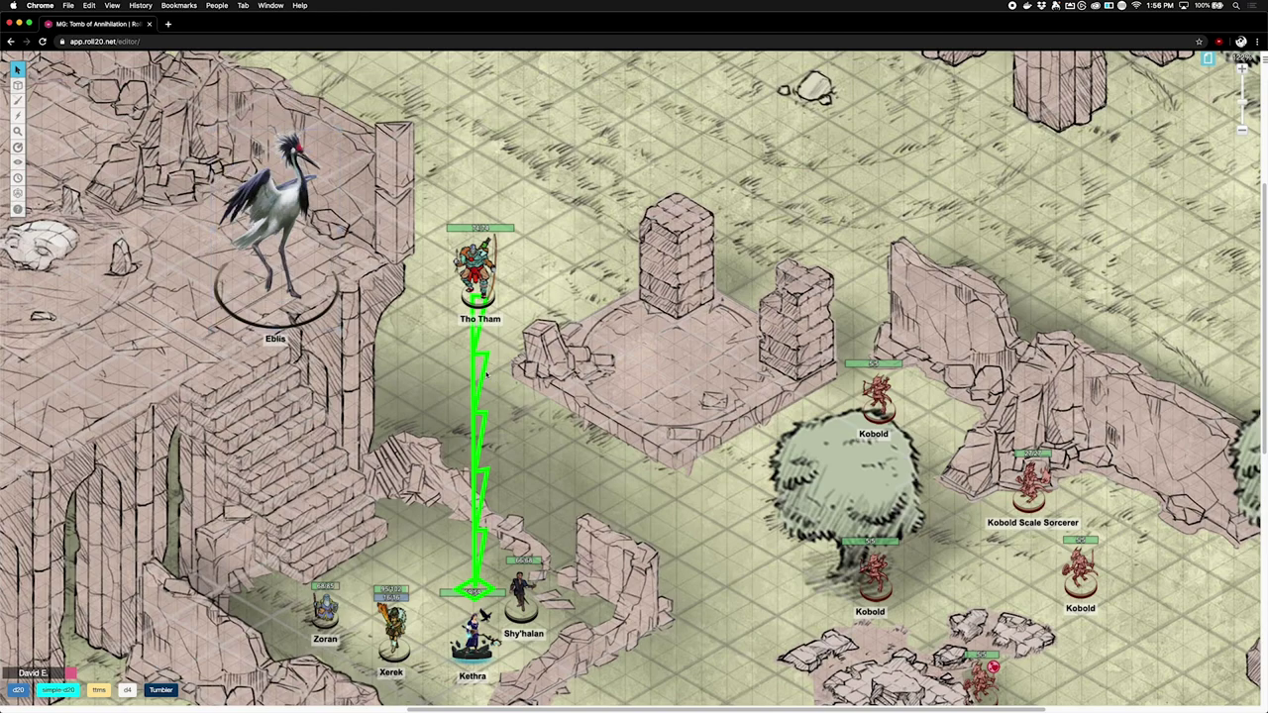
{"action": "key", "text": "super+v"}
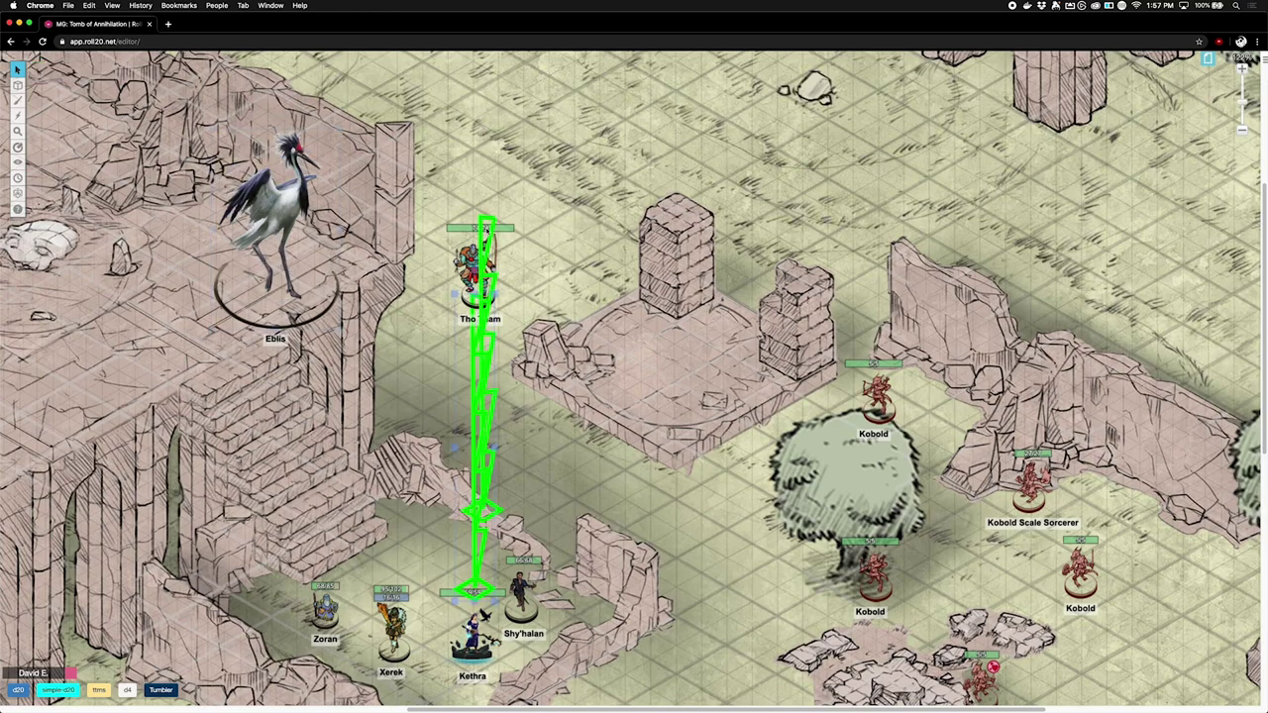
{"action": "mouse_move", "coordinate": [488, 229]}
{"action": "left_mouse_down"}
{"action": "mouse_move", "coordinate": [214, 268]}
{"action": "mouse_move", "coordinate": [202, 305]}
{"action": "mouse_move", "coordinate": [229, 313]}
{"action": "left_mouse_up"}
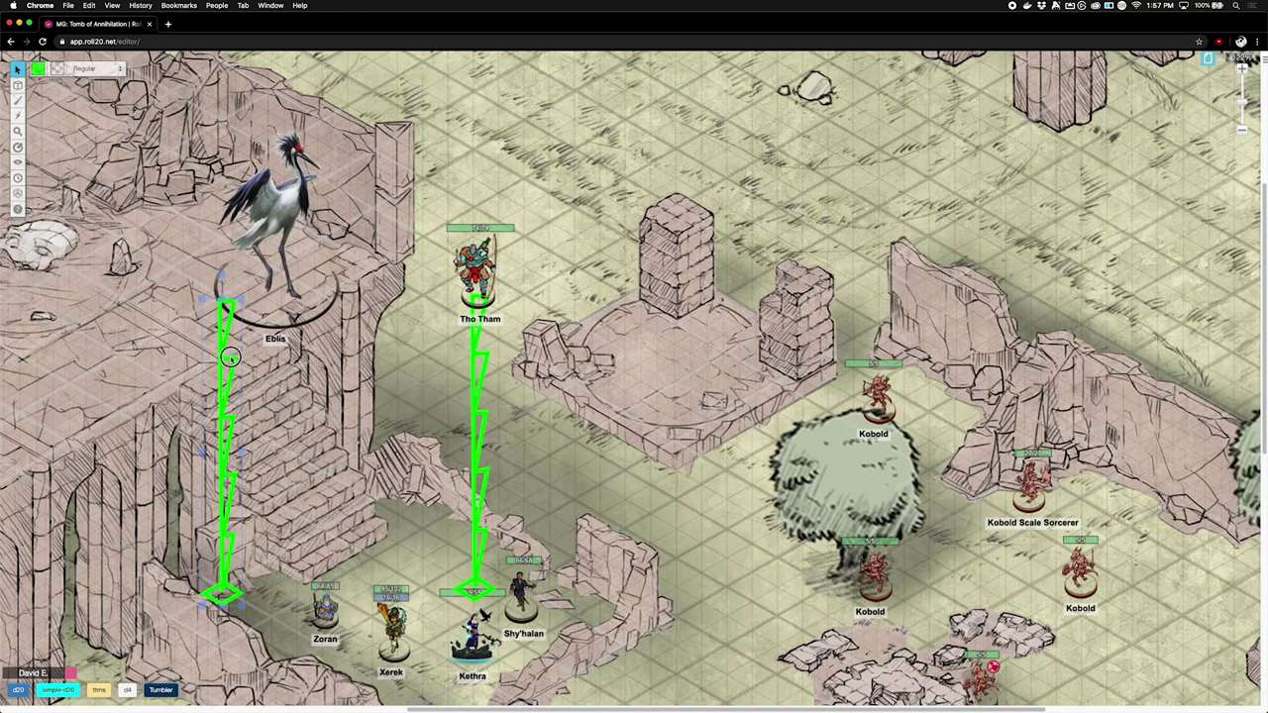
{"action": "left_click_drag", "start_coordinate": [226, 354], "coordinate": [330, 332]}
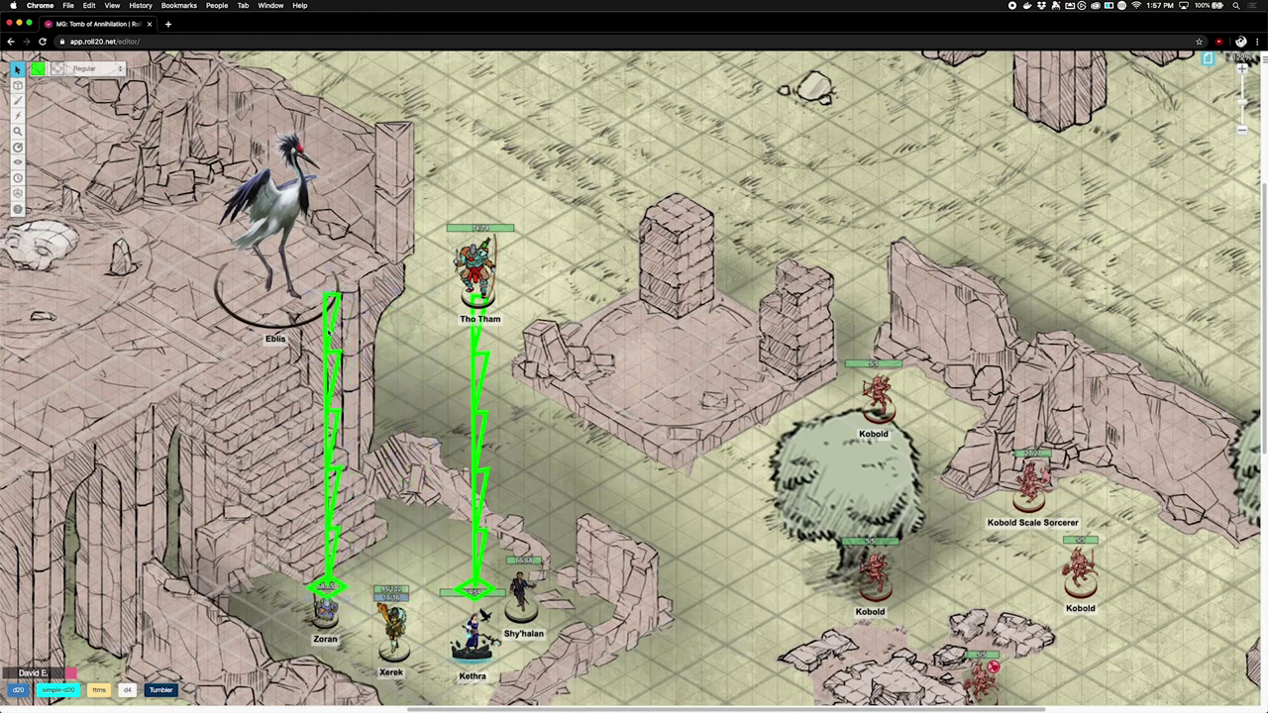
Step: Move the Eblis over the copied green pole and bring the token to the front
{"action": "left_click_drag", "start_coordinate": [264, 189], "coordinate": [317, 260]}
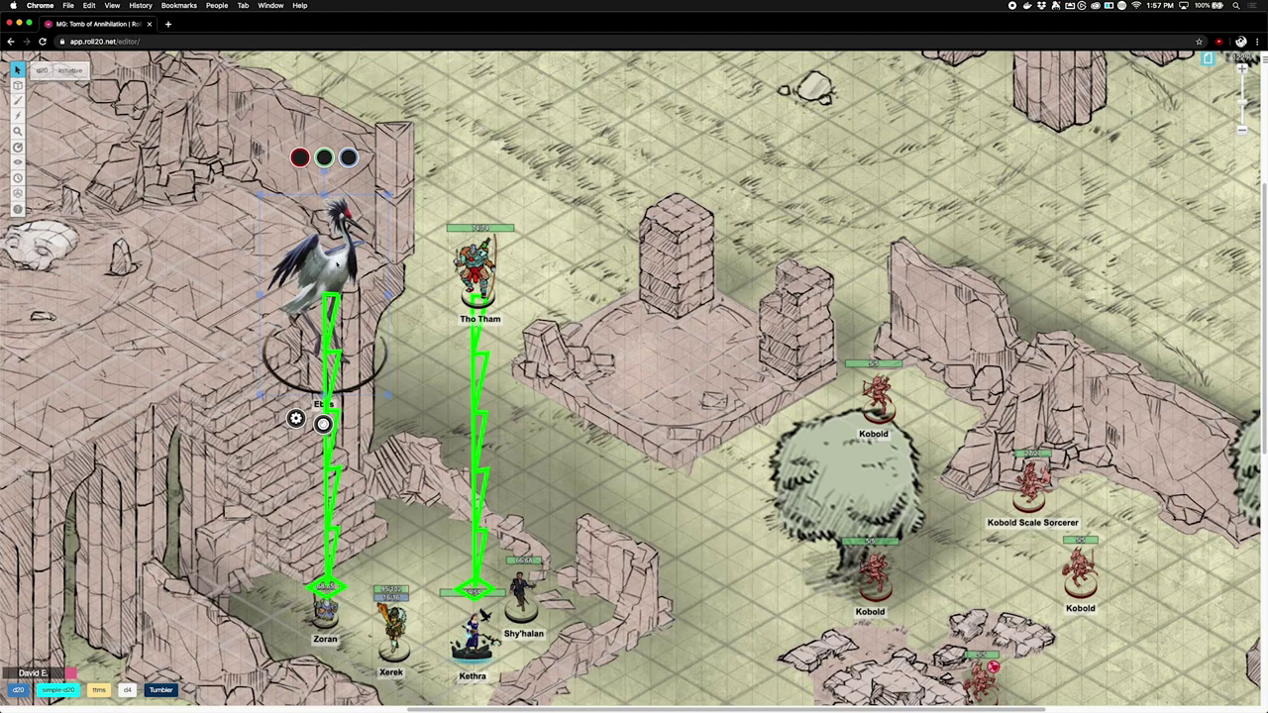
{"action": "right_click", "coordinate": [343, 151]}
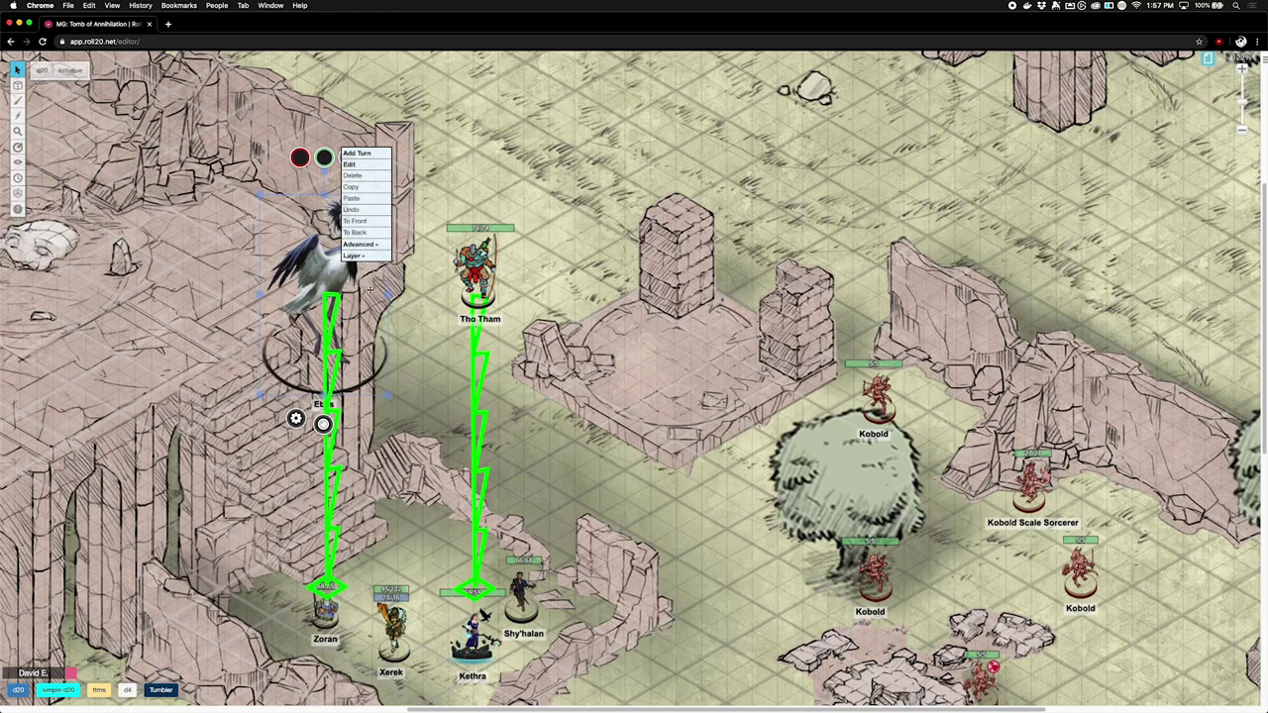
{"action": "left_click", "coordinate": [376, 224]}
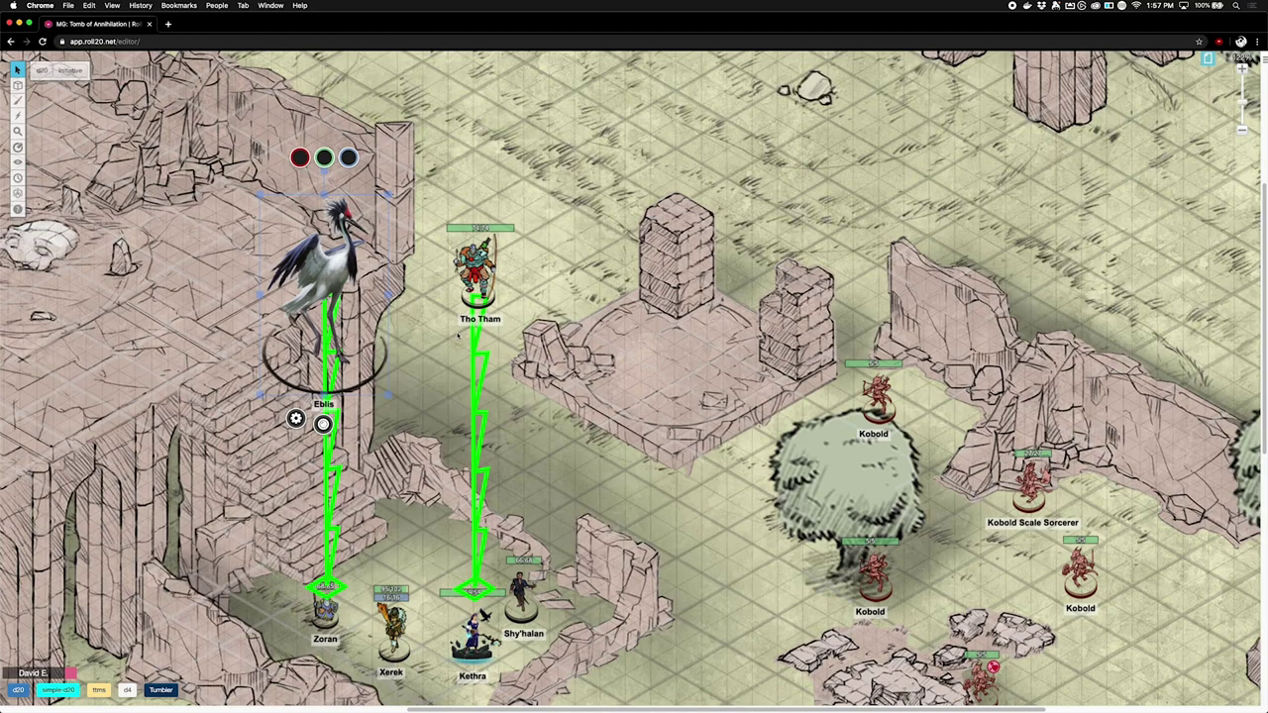
Step: Move the Eblis and its height pole to the low ruined platform with the two pillars, and recolour that pole cyan
{"action": "left_click_drag", "start_coordinate": [346, 244], "coordinate": [607, 296]}
{"action": "left_click_drag", "start_coordinate": [332, 329], "coordinate": [586, 394]}
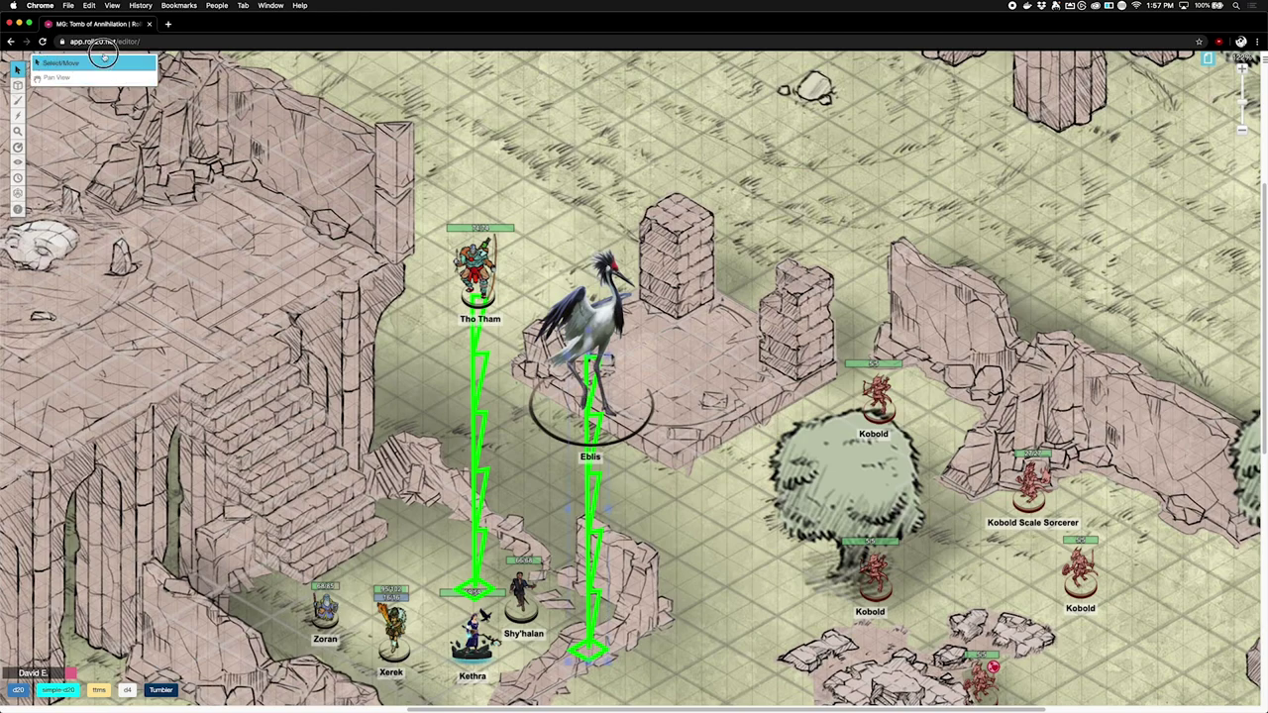
{"action": "left_click", "coordinate": [37, 66]}
{"action": "left_click", "coordinate": [64, 69]}
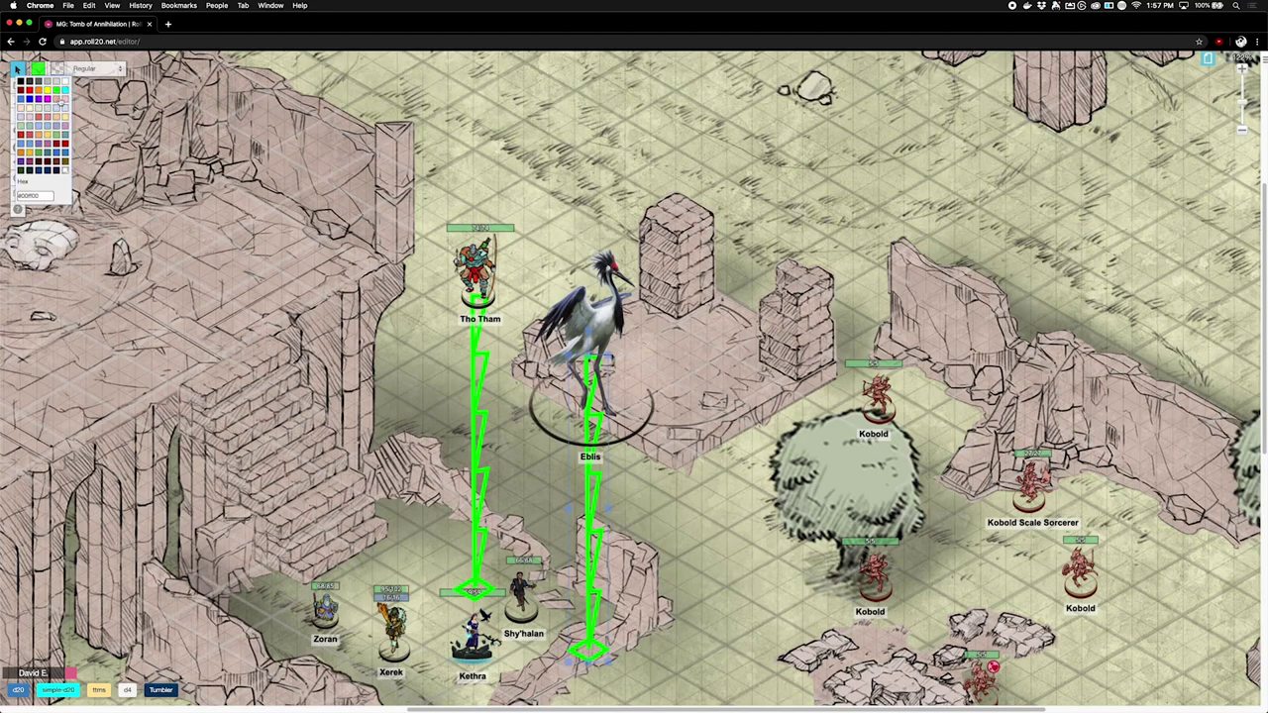
{"action": "left_click", "coordinate": [64, 92]}
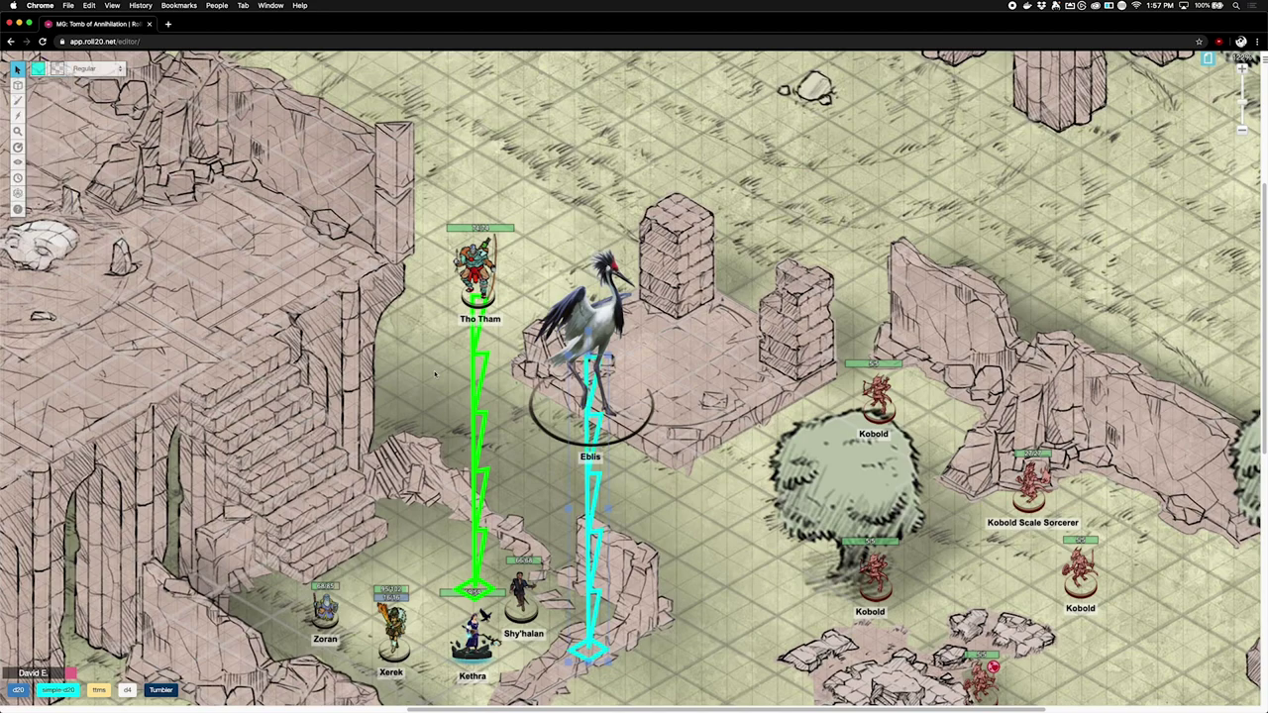
Step: Reposition the dark-clad hero on the ground between the raven-bearing hero and the base of the cyan pole
{"action": "scroll", "coordinate": [614, 555], "scroll_direction": "down", "scroll_amount": 3}
{"action": "scroll", "coordinate": [614, 555], "scroll_direction": "right", "scroll_amount": 4}
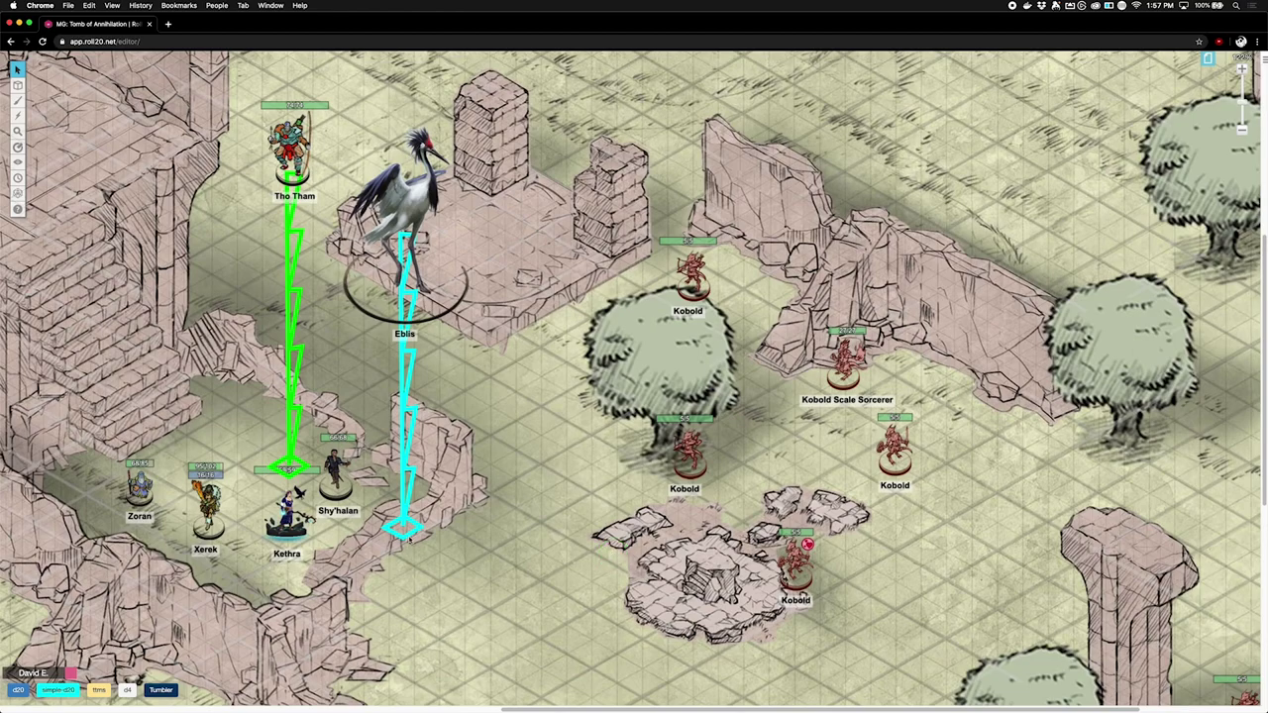
{"action": "left_click", "coordinate": [342, 486]}
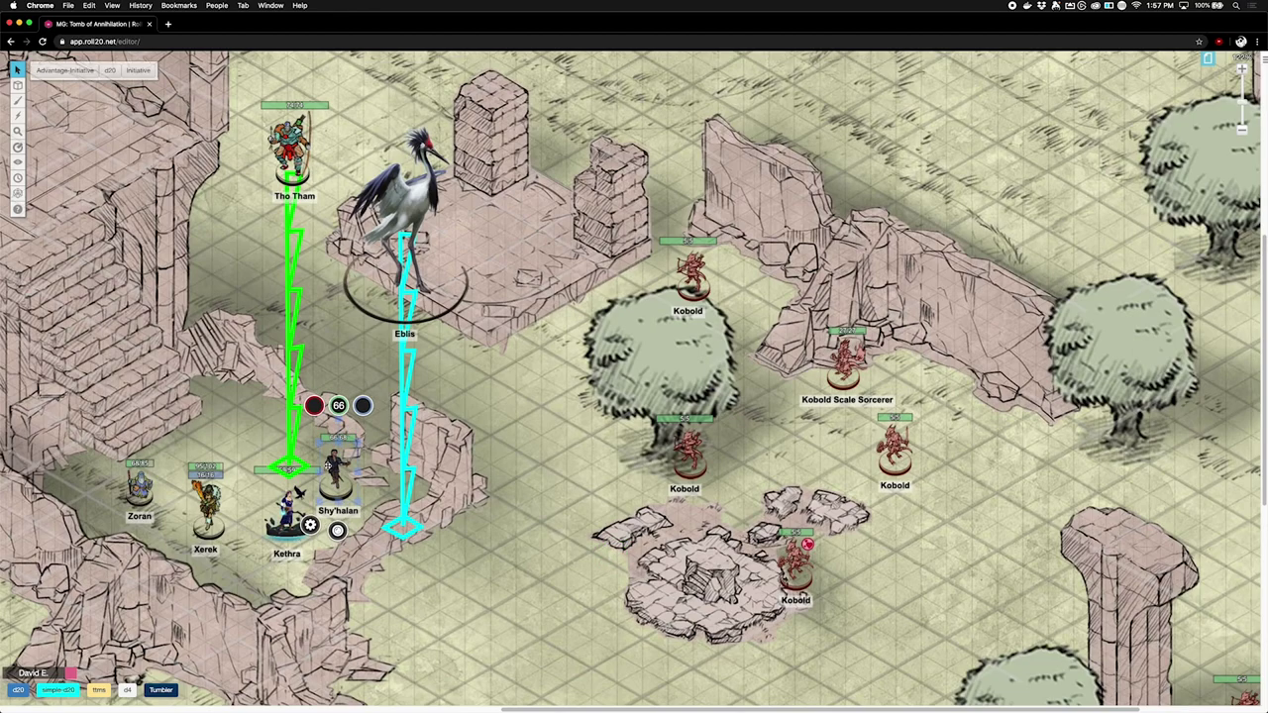
{"action": "left_click_drag", "start_coordinate": [342, 486], "coordinate": [326, 248]}
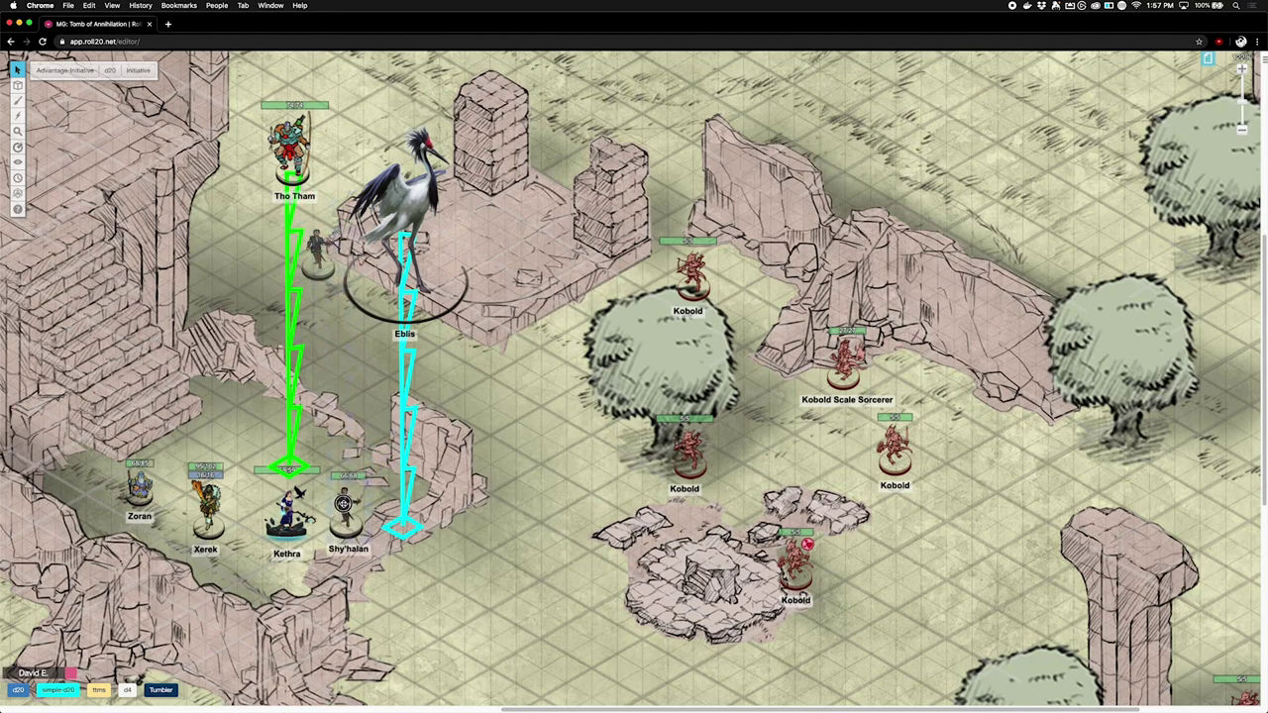
Step: Move the bow-wielding hero and the green height pole next to the Eblis, keeping the token at the pole's top
{"action": "left_click", "coordinate": [297, 170]}
{"action": "left_click_drag", "start_coordinate": [297, 170], "coordinate": [331, 224]}
{"action": "left_click", "coordinate": [287, 284]}
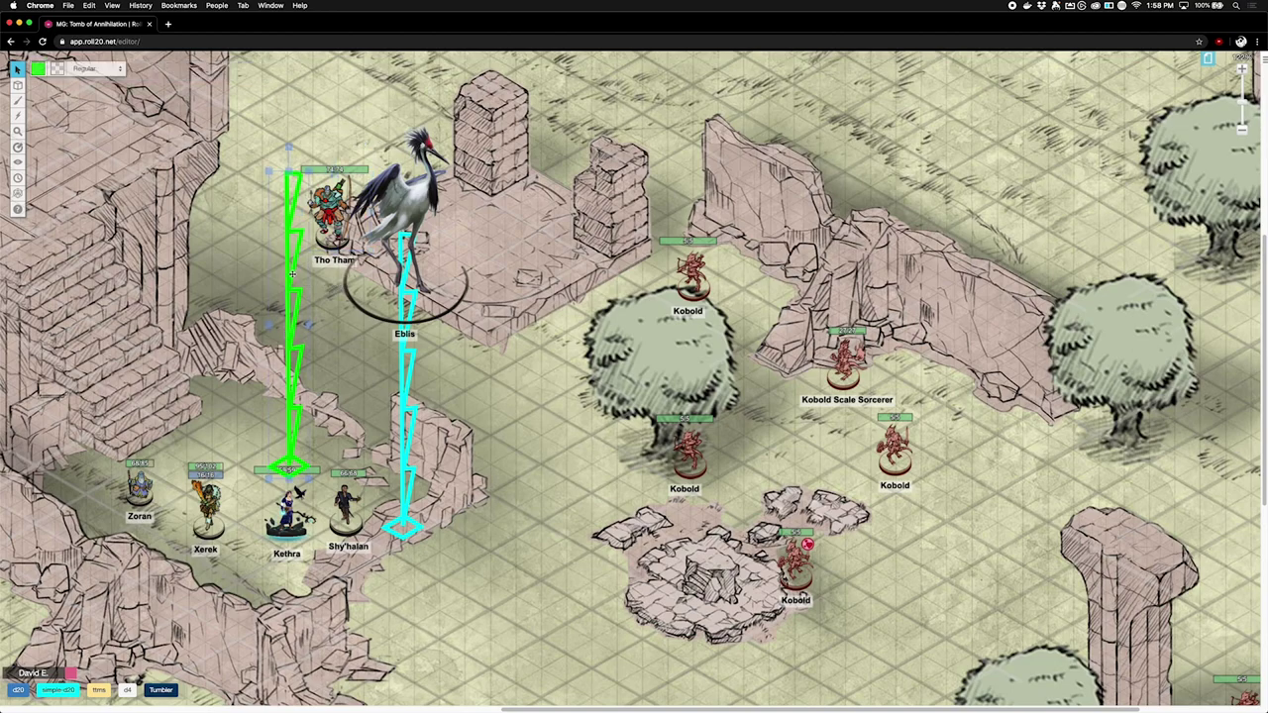
{"action": "left_click_drag", "start_coordinate": [292, 275], "coordinate": [334, 351]}
{"action": "left_click", "coordinate": [368, 364]}
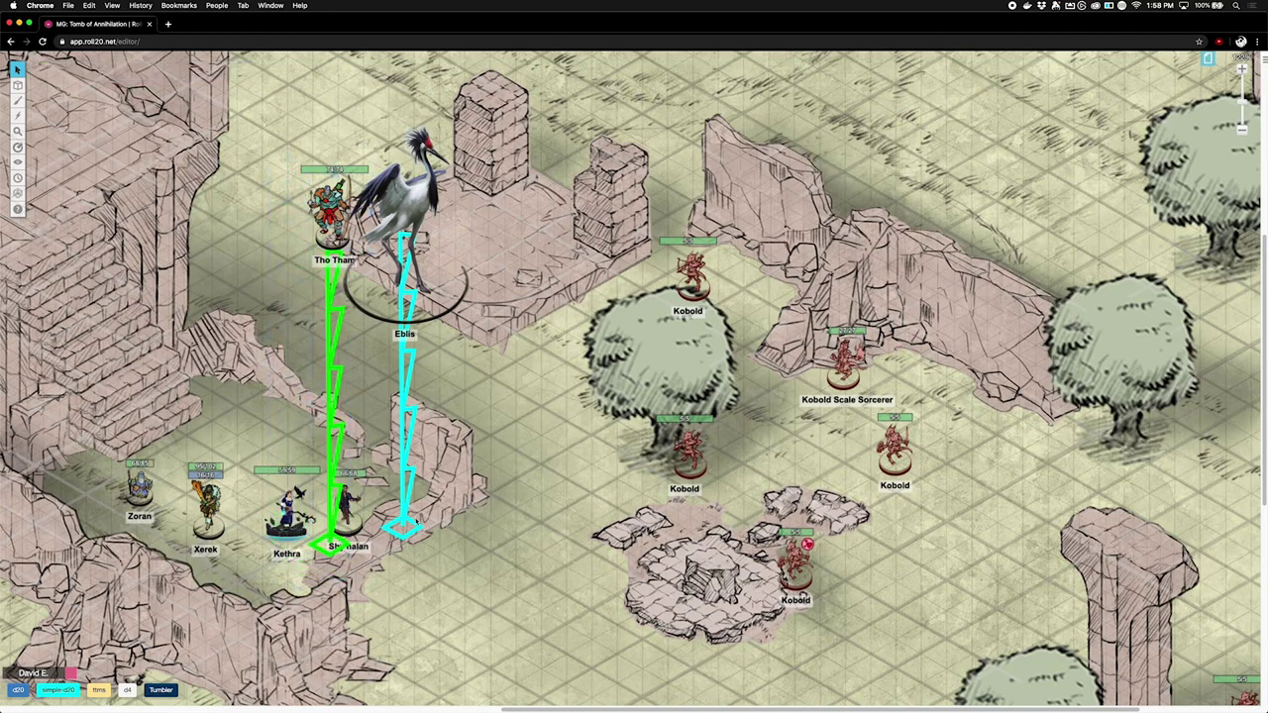
Step: Nudge the bow-wielding hero on the green pole and shift the cyan pole slightly lower beneath the Eblis
{"action": "left_click_drag", "start_coordinate": [518, 382], "coordinate": [599, 318]}
{"action": "left_click", "coordinate": [1242, 131]}
{"action": "left_click", "coordinate": [1242, 132]}
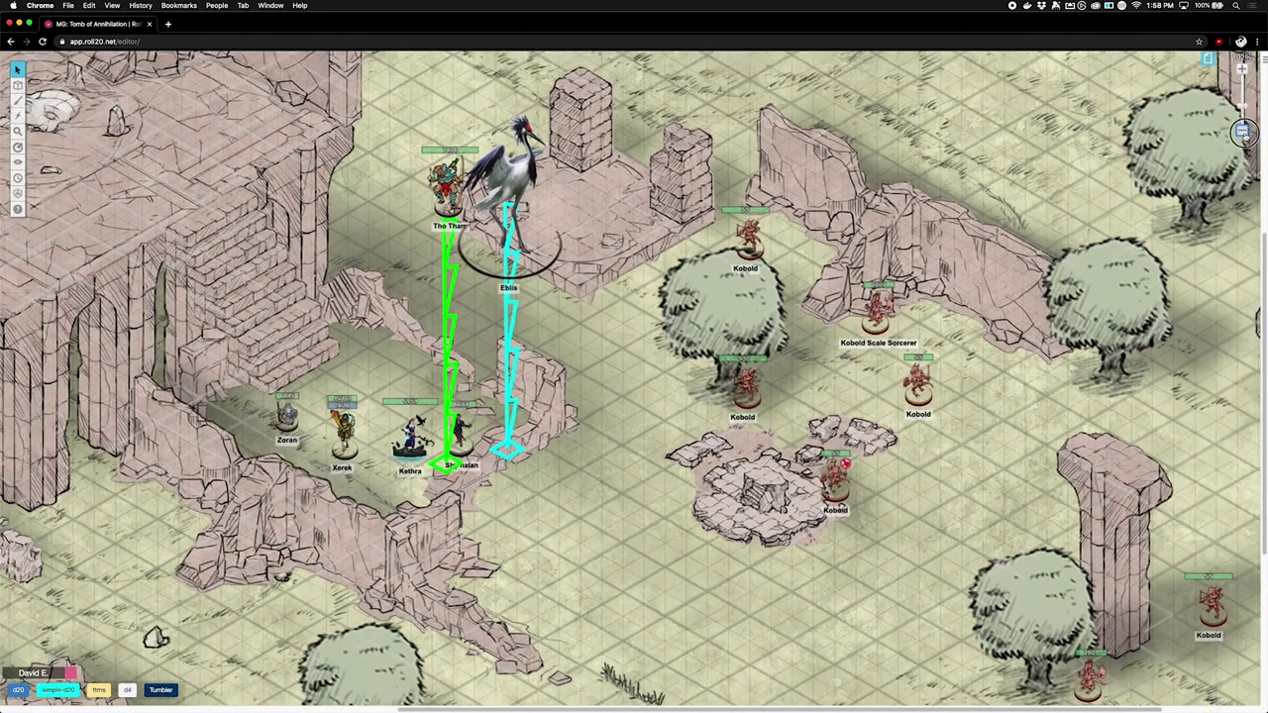
{"action": "left_click", "coordinate": [1242, 132]}
{"action": "left_click", "coordinate": [1242, 132]}
{"action": "left_click", "coordinate": [1242, 132]}
{"action": "left_click_drag", "start_coordinate": [809, 324], "coordinate": [807, 348]}
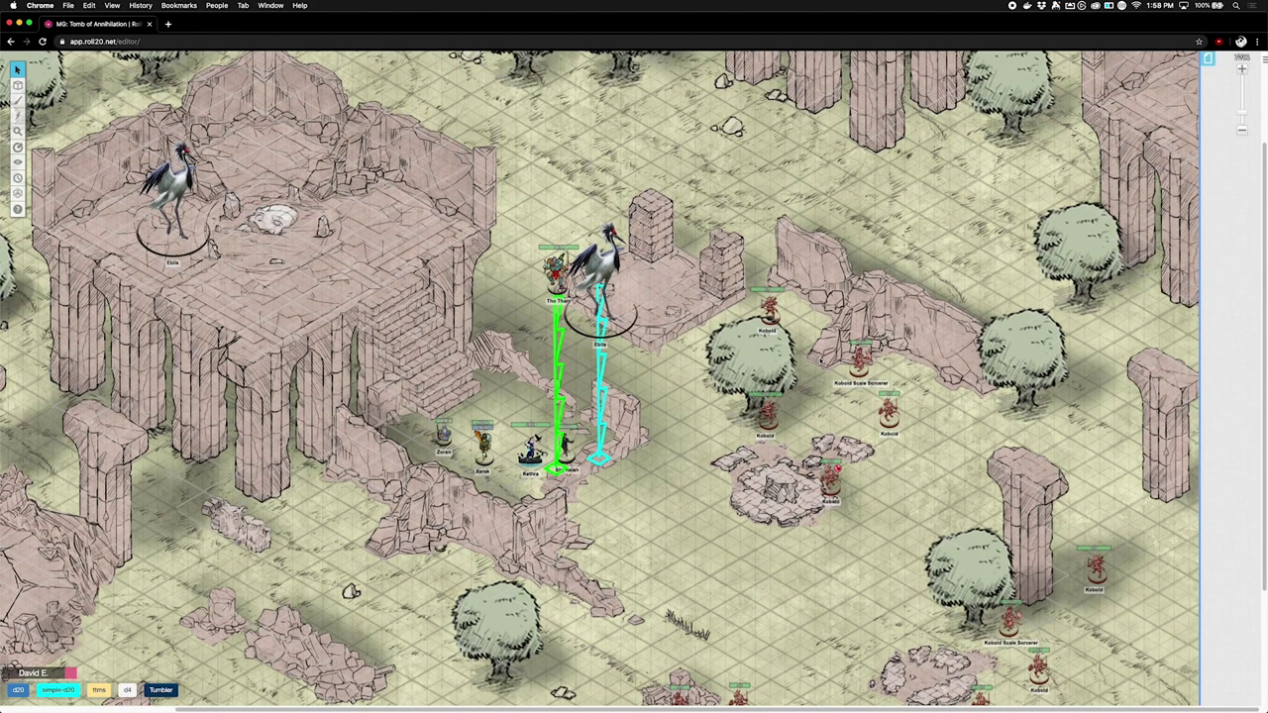
{"action": "left_click_drag", "start_coordinate": [562, 272], "coordinate": [559, 276]}
{"action": "left_click", "coordinate": [603, 339]}
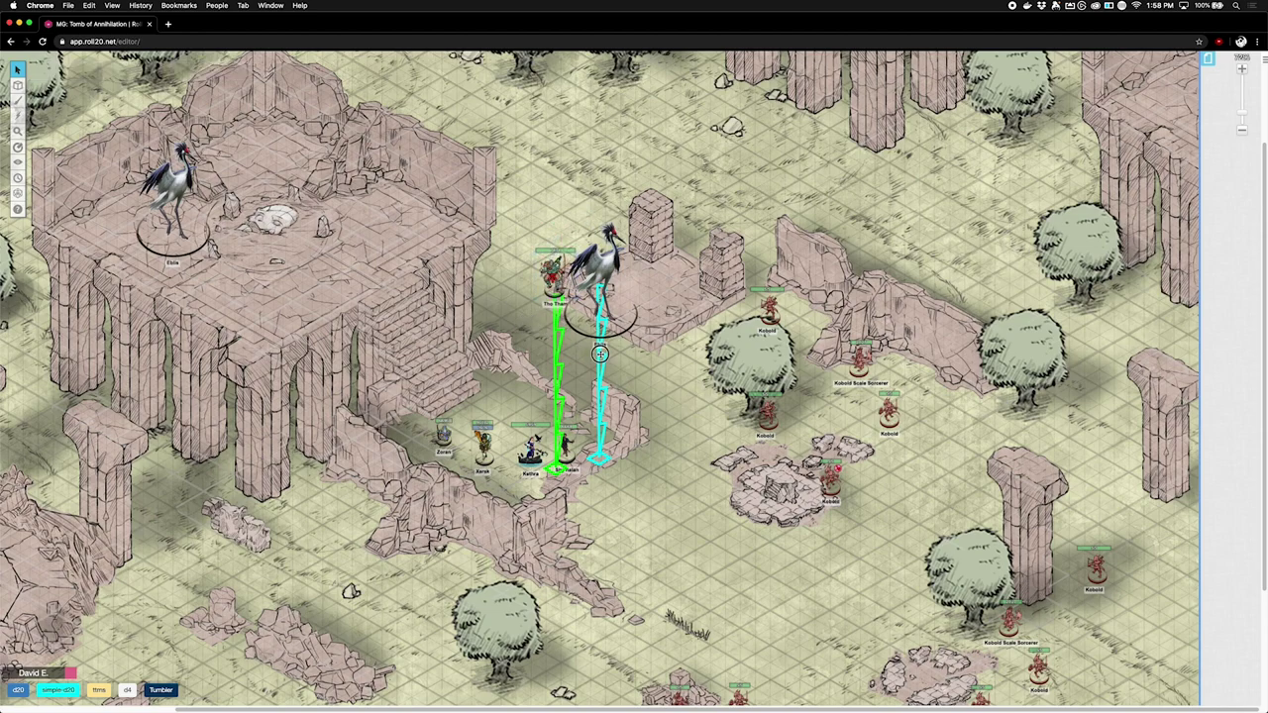
{"action": "mouse_move", "coordinate": [600, 354]}
{"action": "left_mouse_down"}
{"action": "mouse_move", "coordinate": [610, 363]}
{"action": "mouse_move", "coordinate": [602, 358]}
{"action": "left_mouse_up"}
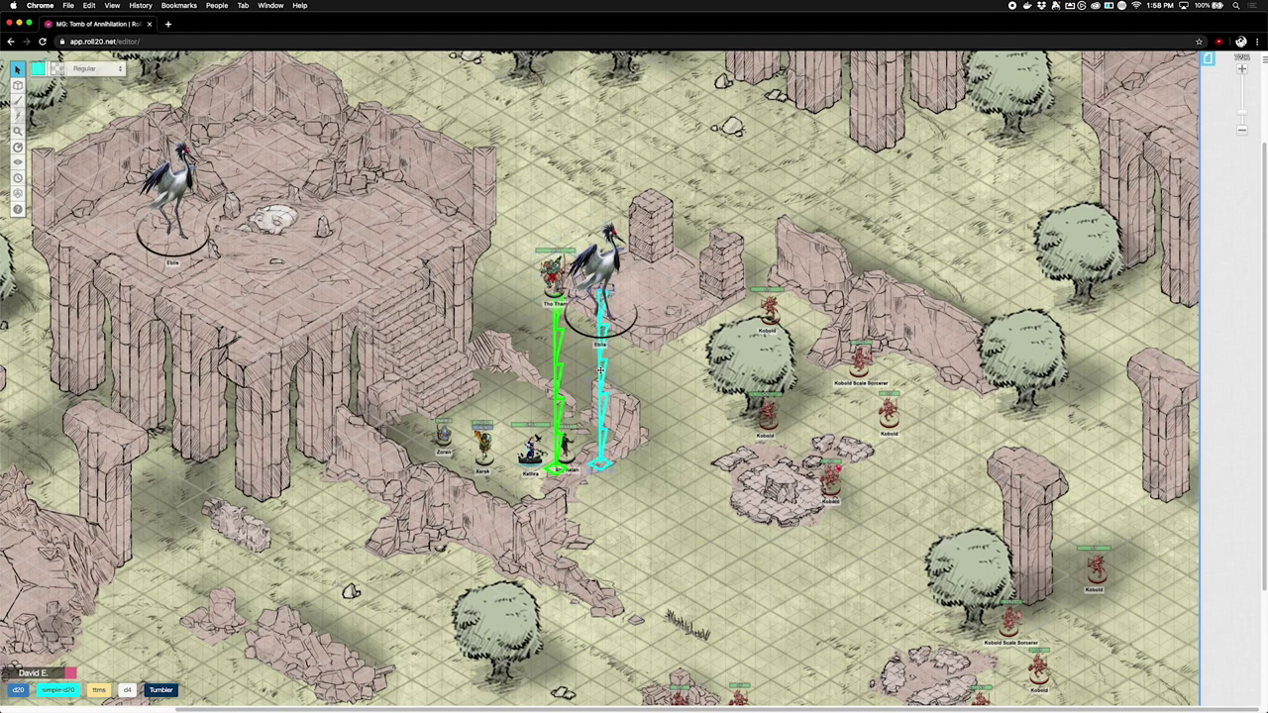